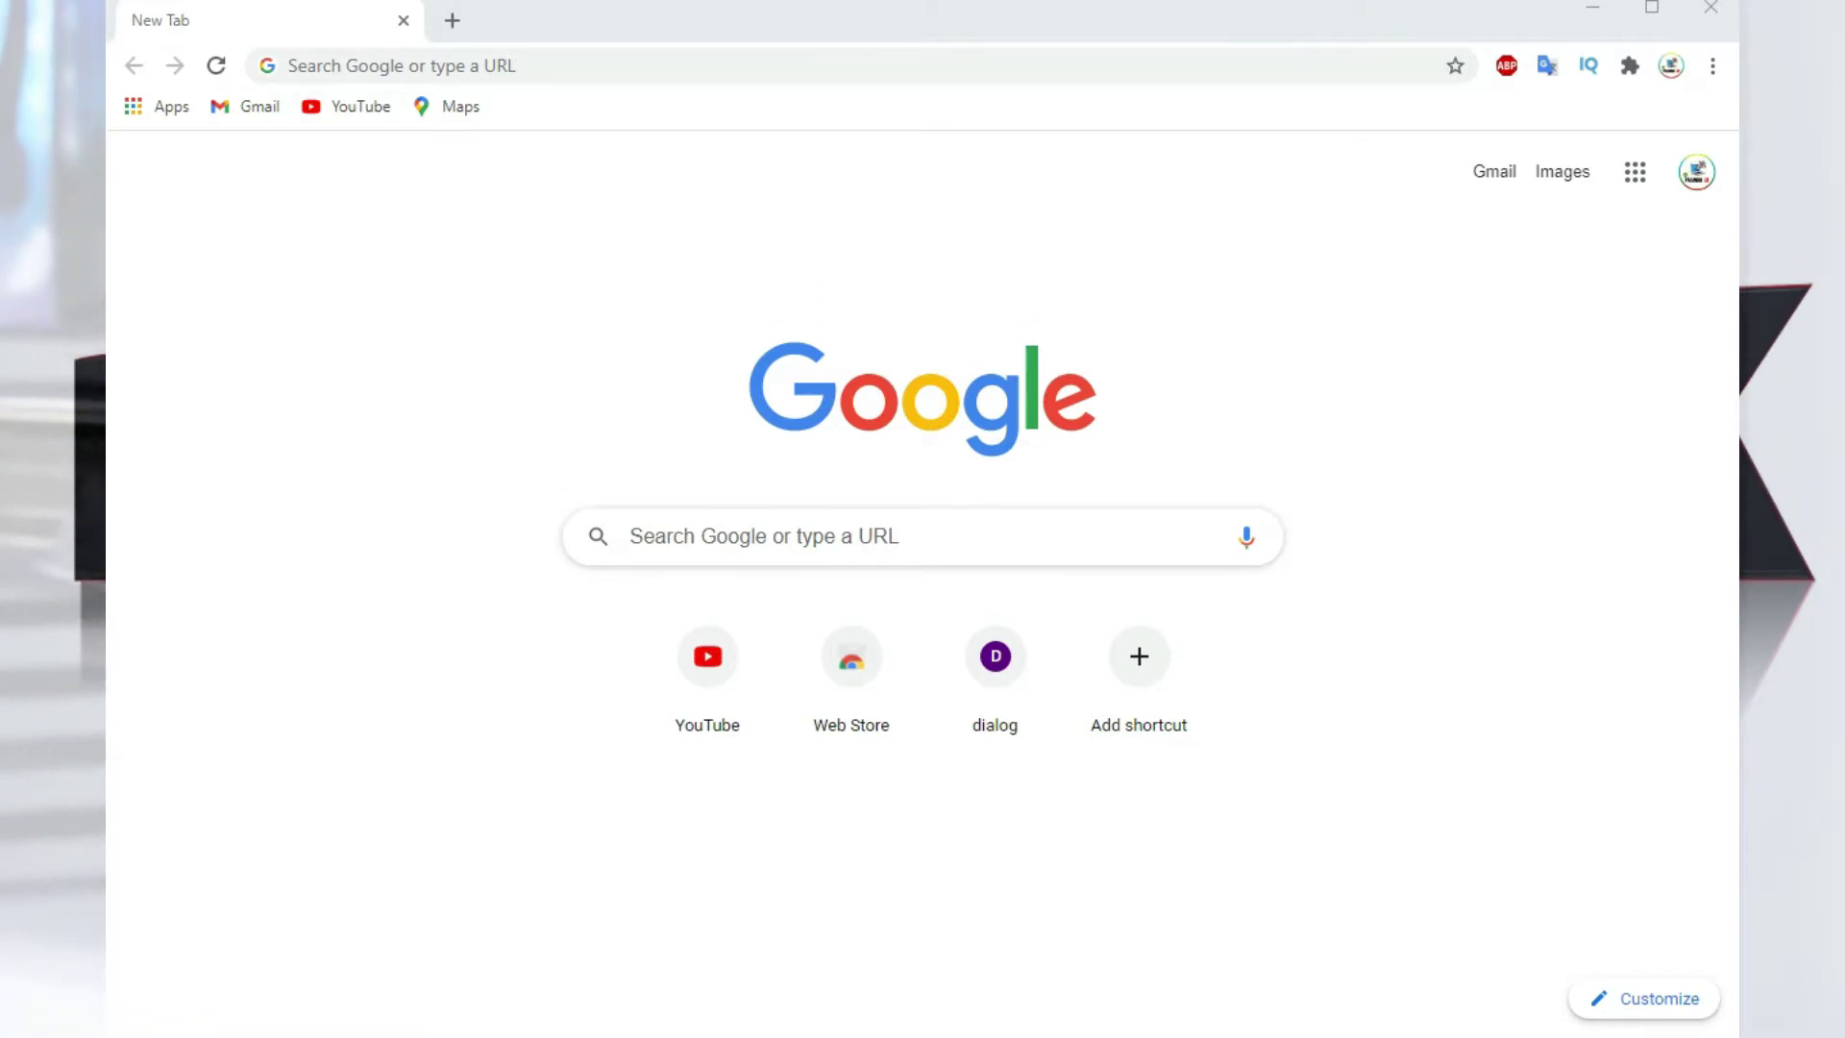
Step: Search Google for nightbot and log in to the dashboard on nightbot.tv
{"action": "left_click", "coordinate": [402, 65]}
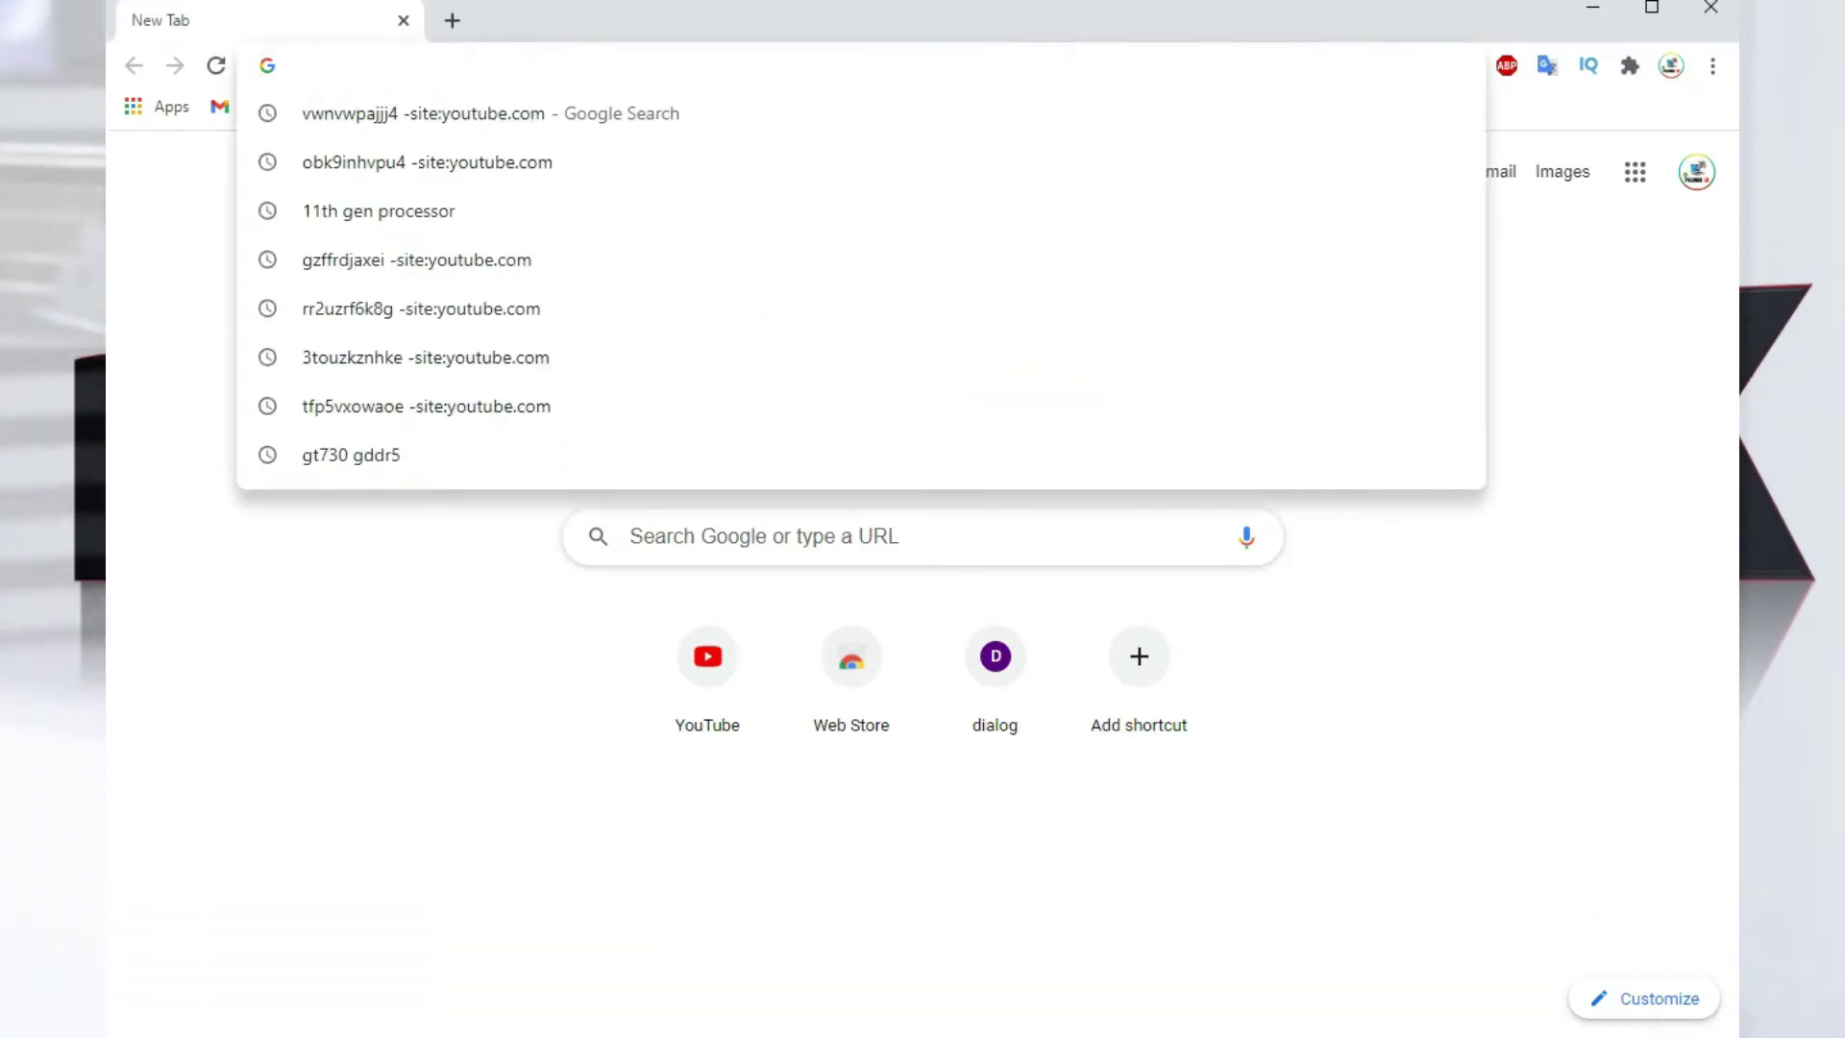
{"action": "type", "text": "night"}
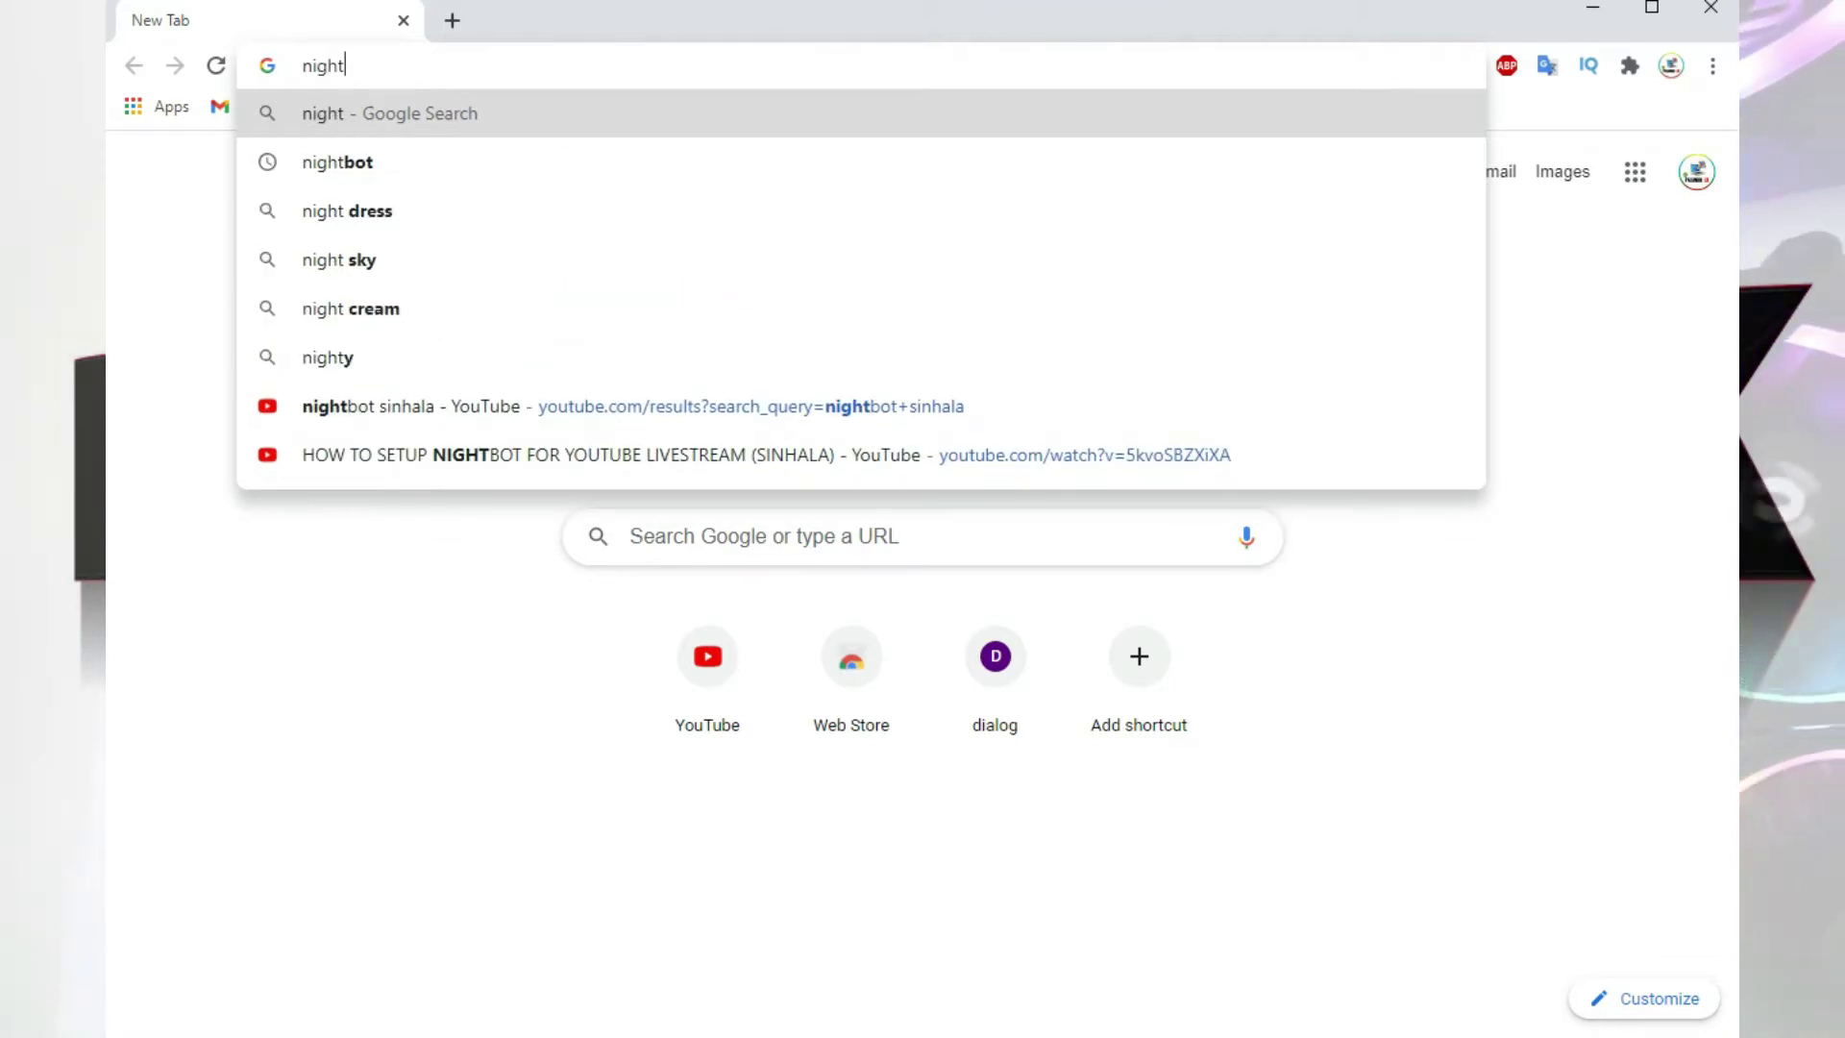
{"action": "key", "text": "Down"}
{"action": "key", "text": "Return"}
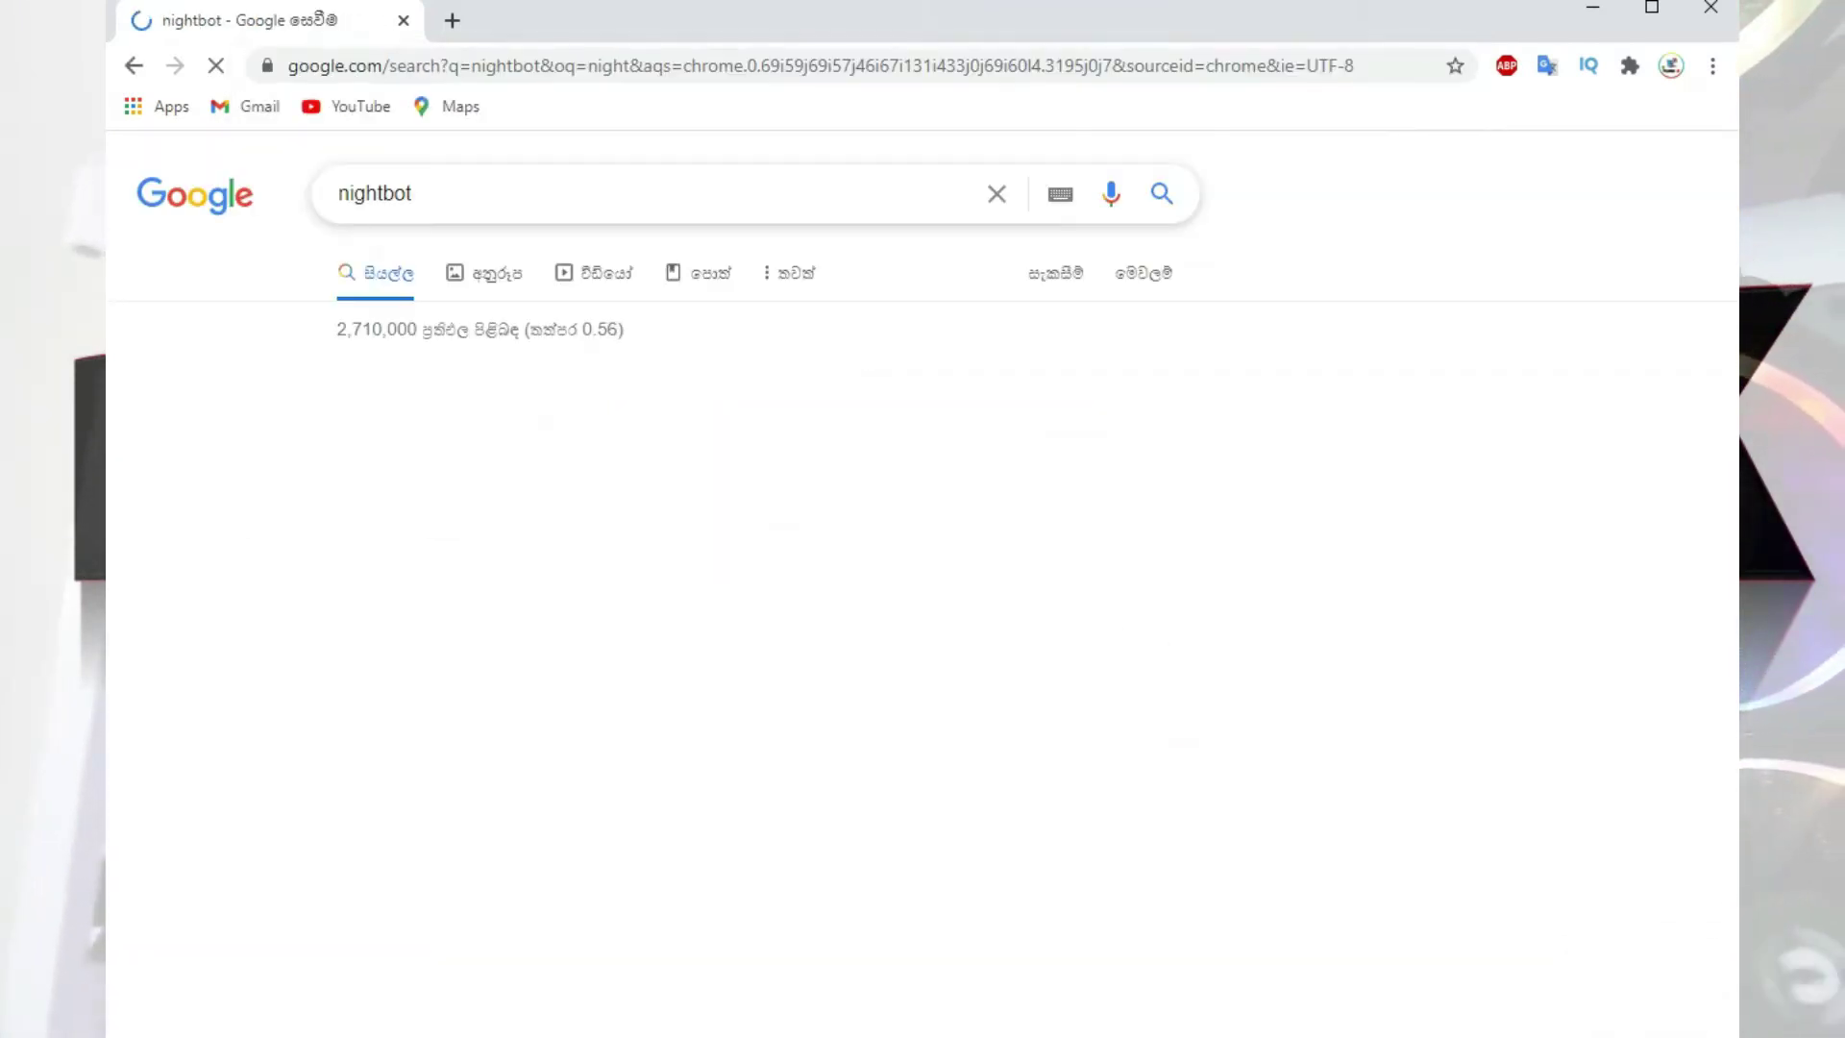
{"action": "left_click", "coordinate": [384, 414]}
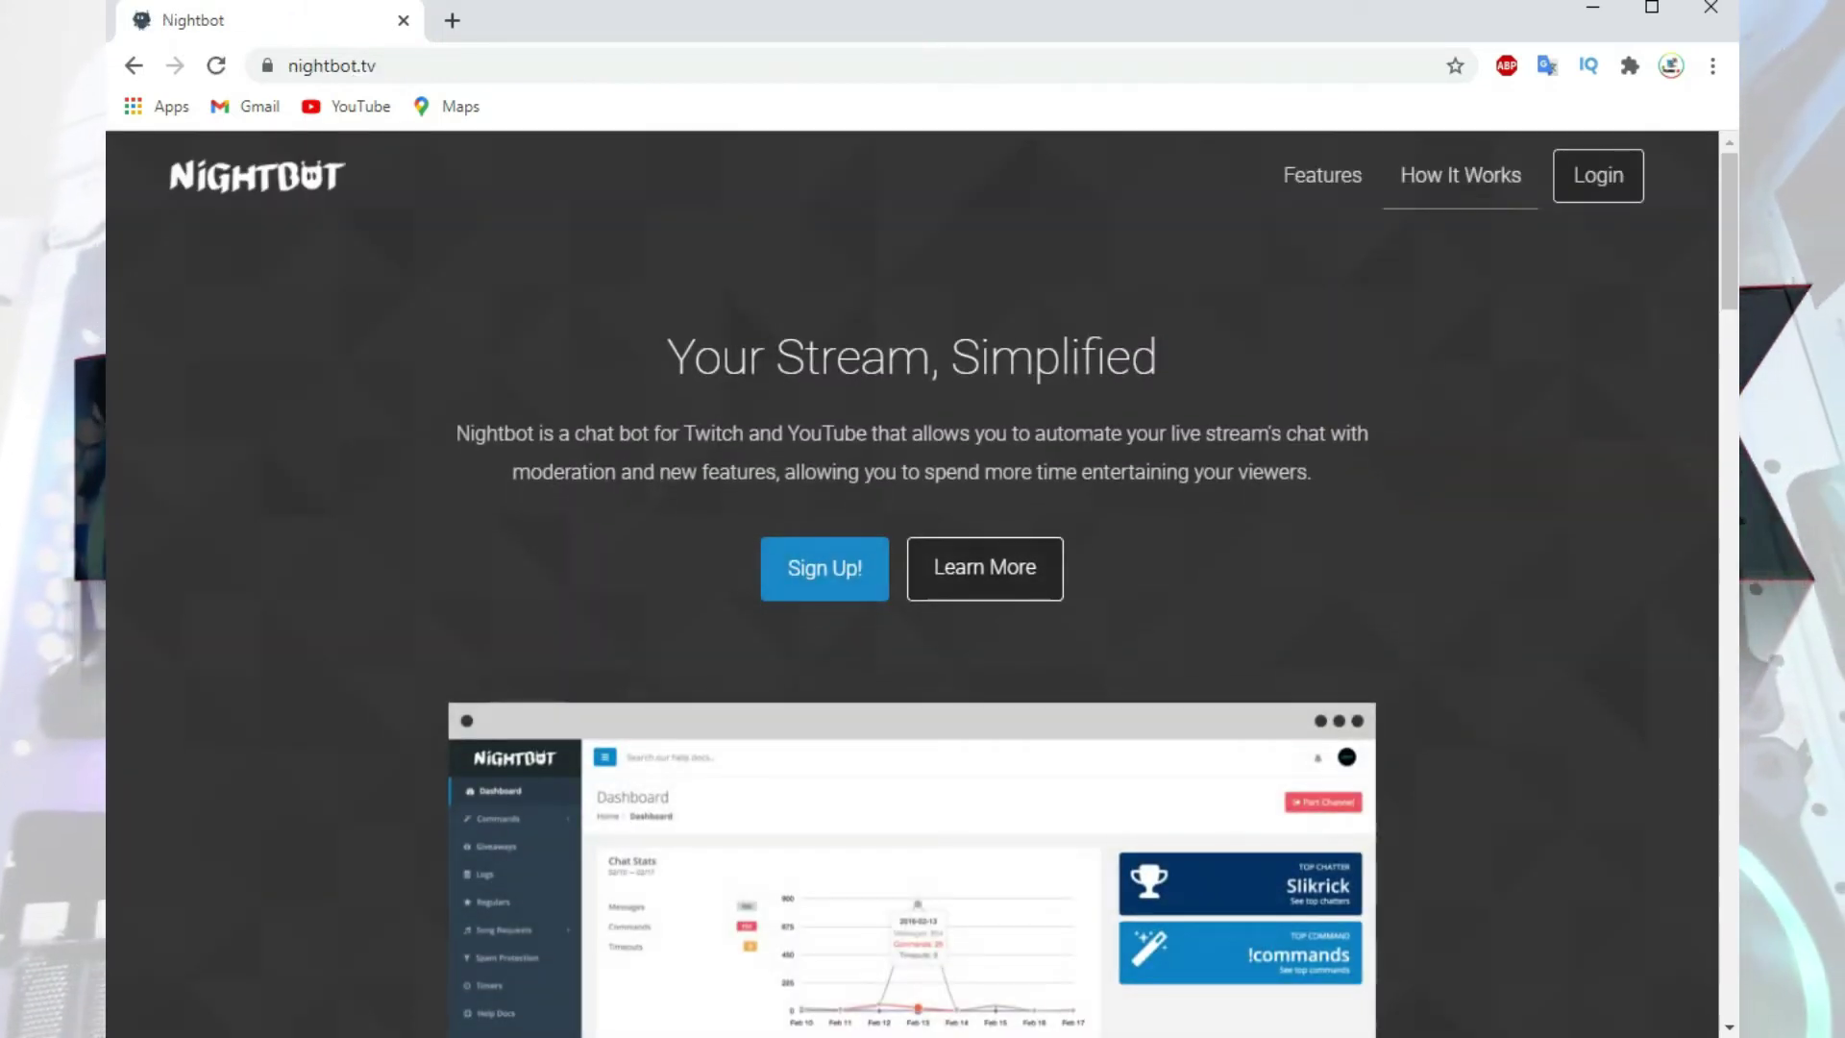
{"action": "left_click", "coordinate": [1597, 175]}
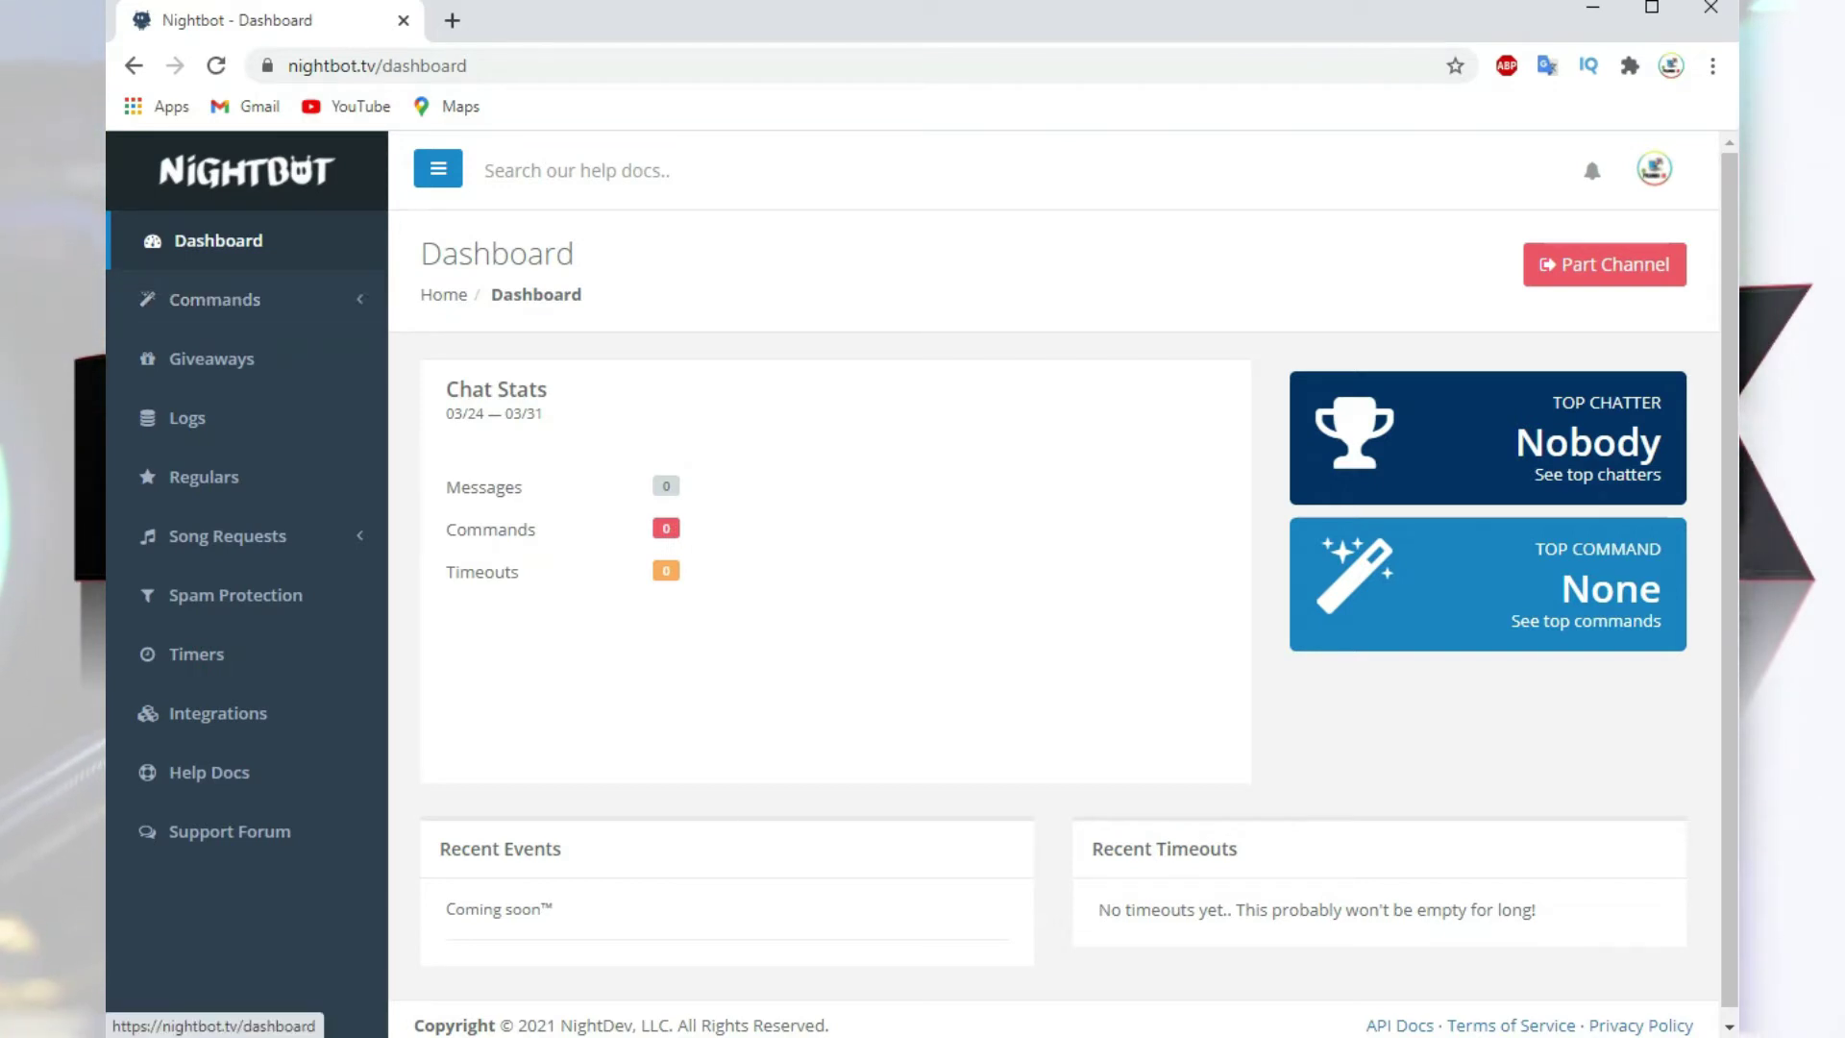
Step: Open YouTube in a new browser tab and go to the channel's YouTube Studio dashboard
{"action": "key", "text": "ctrl+t"}
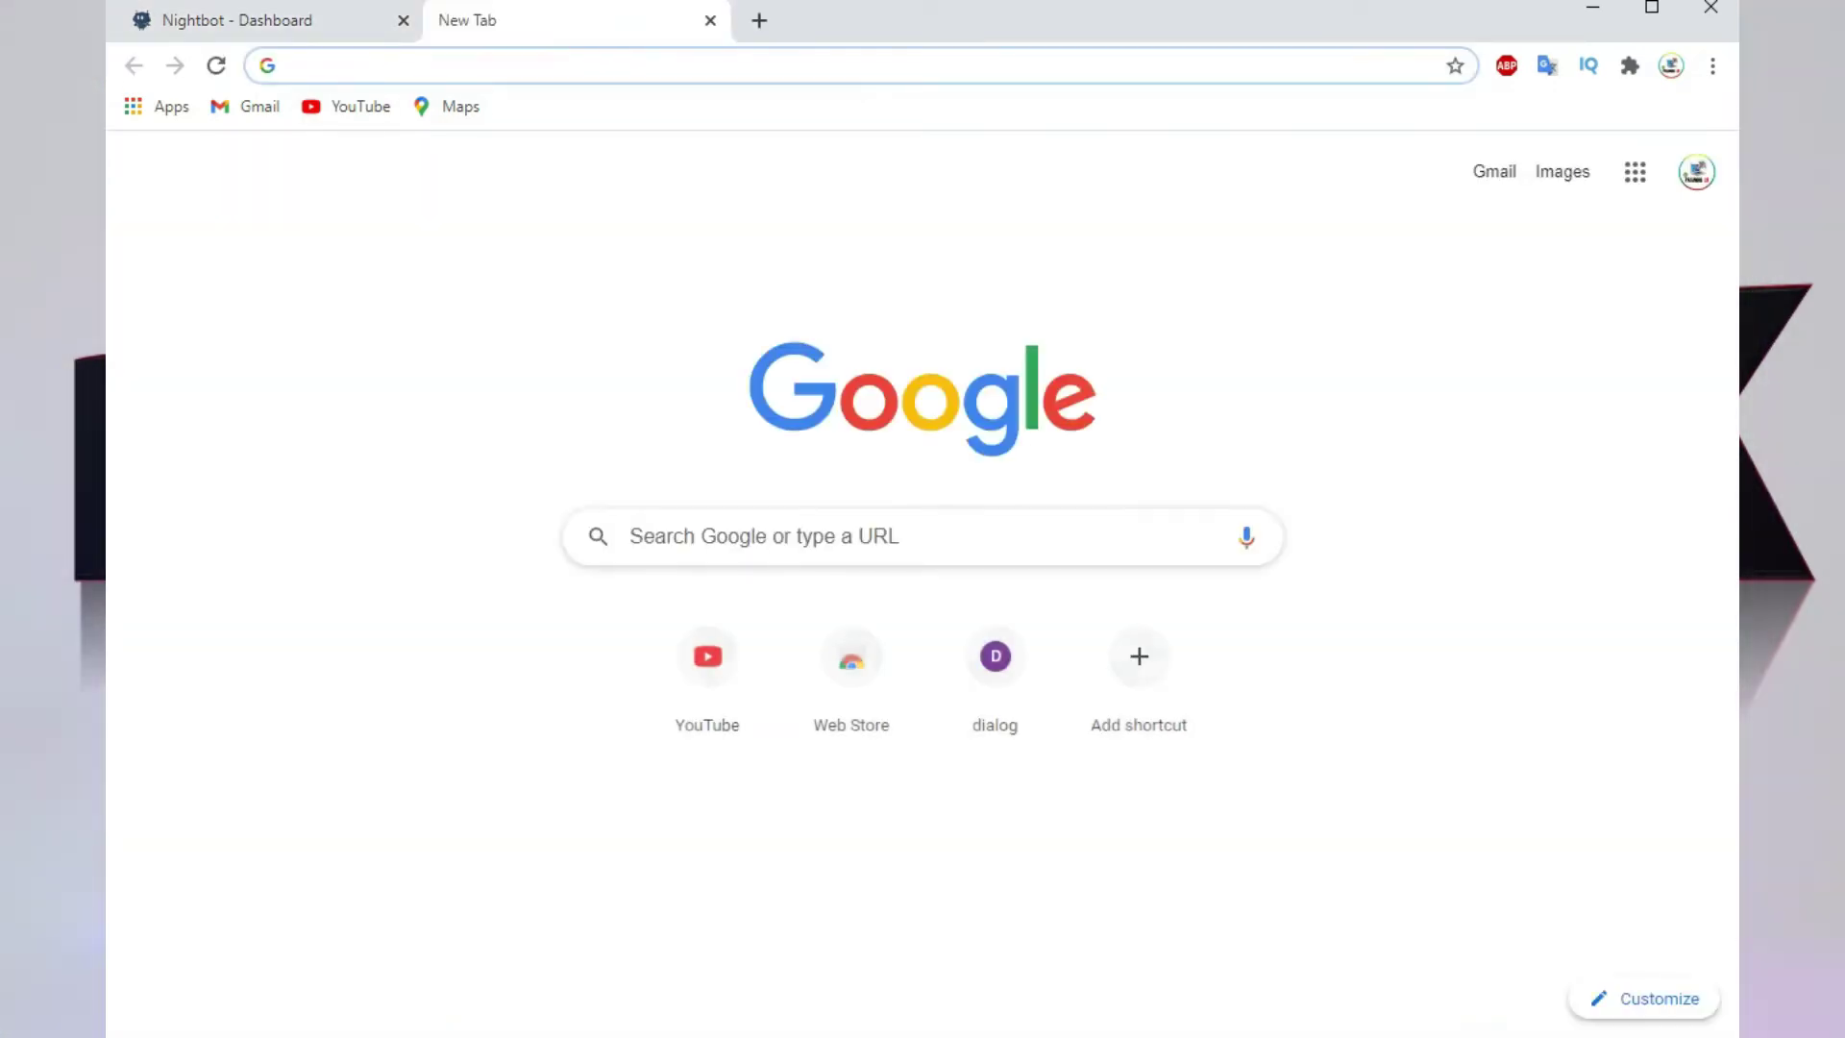
{"action": "left_click", "coordinate": [348, 106]}
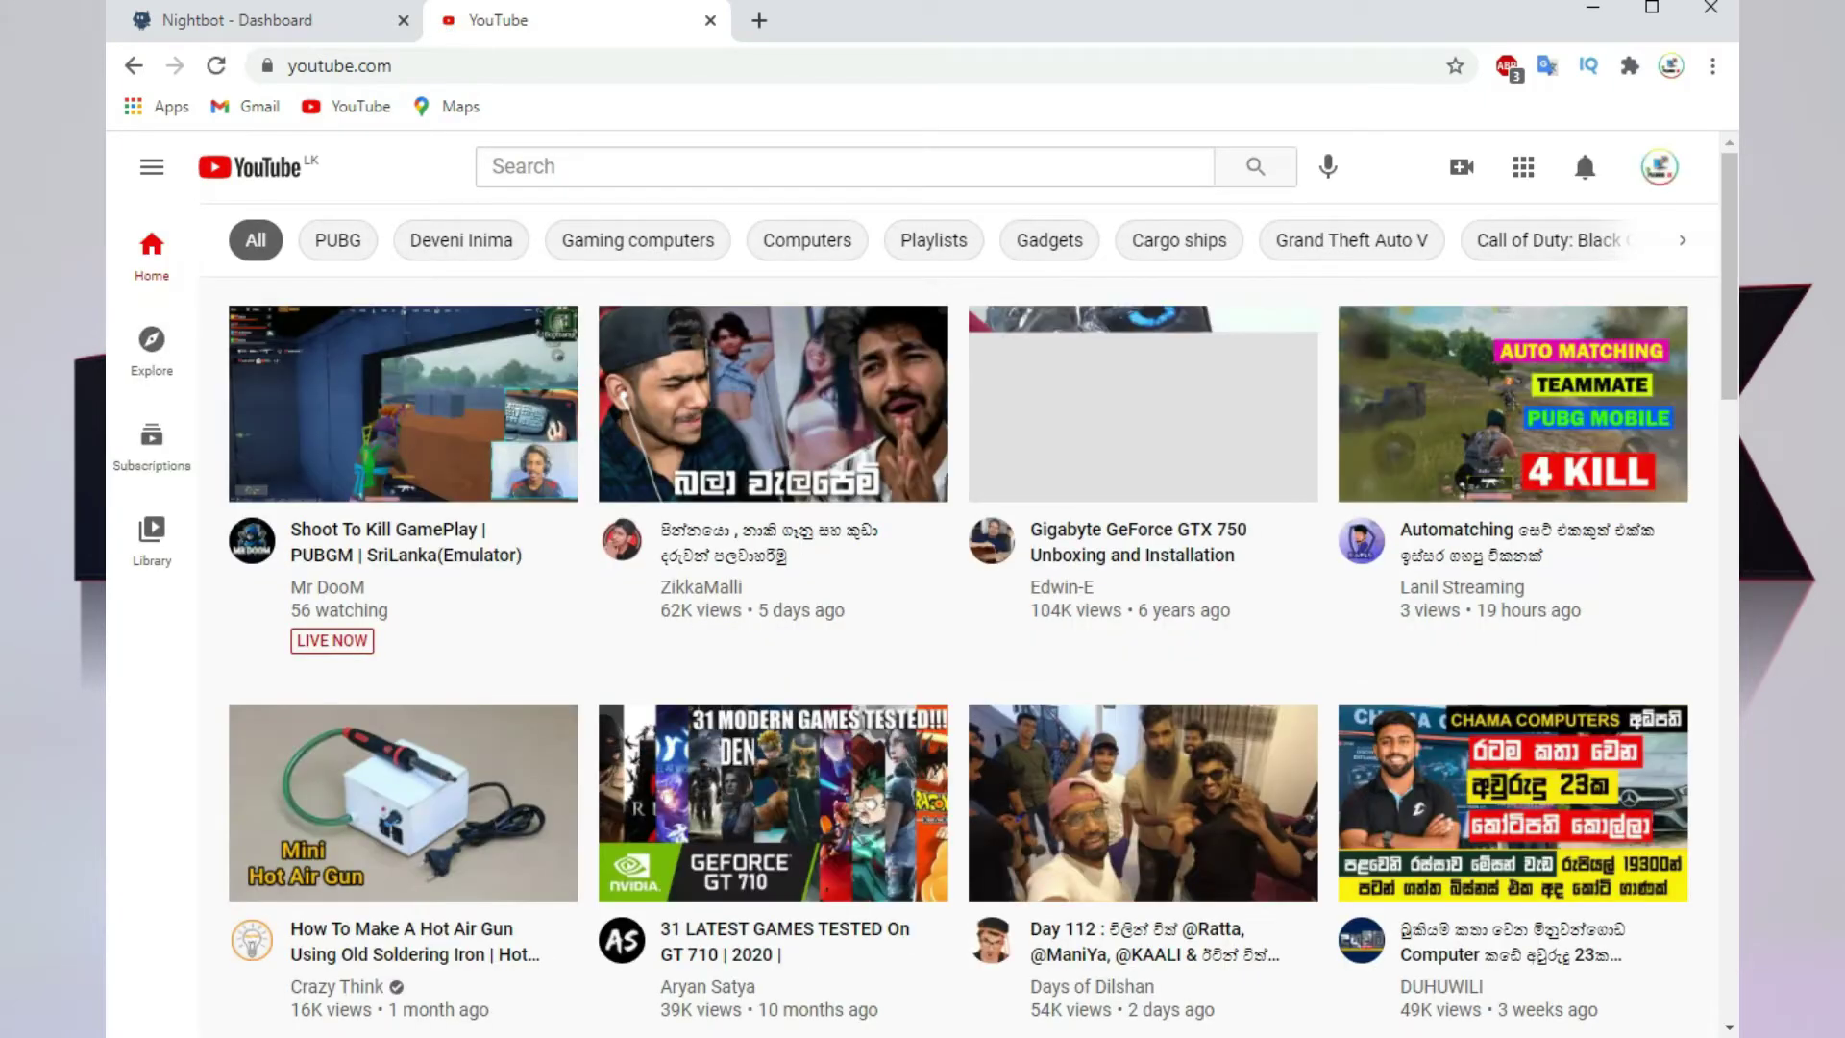
{"action": "left_click", "coordinate": [1659, 168]}
{"action": "left_click", "coordinate": [1371, 412]}
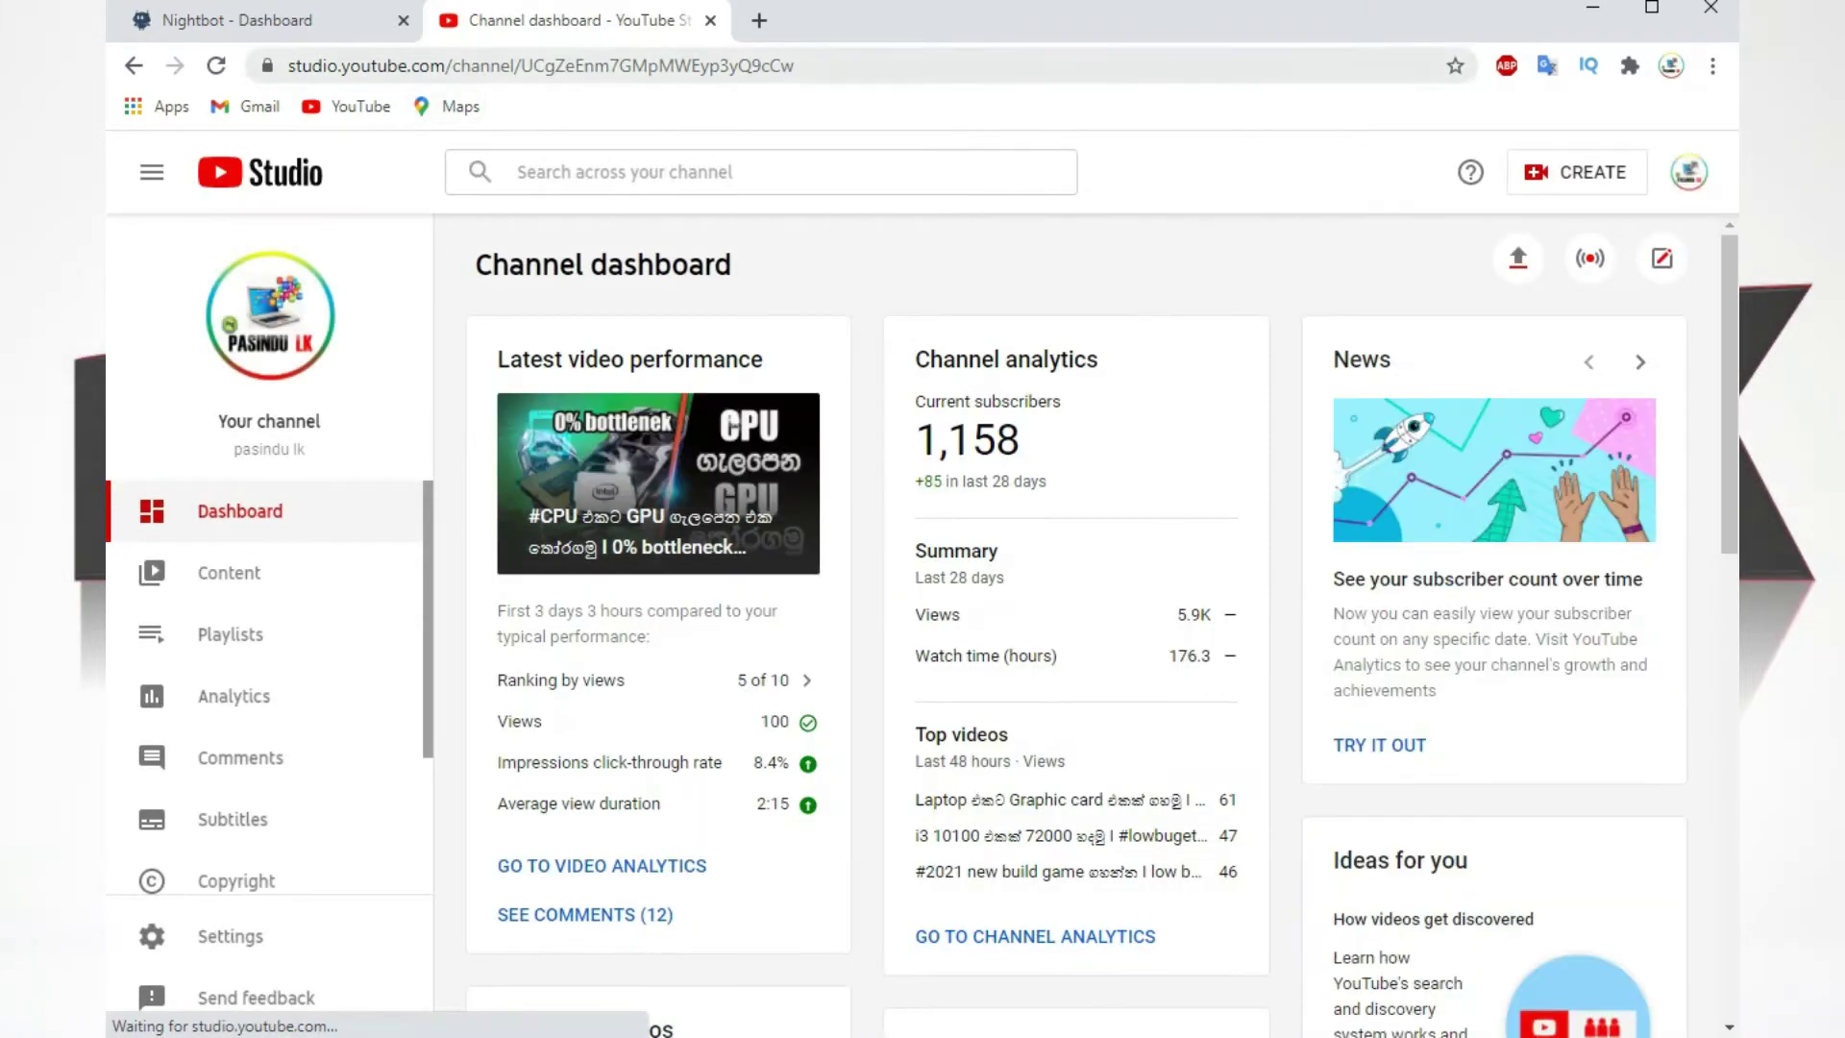
Step: Open the channel's Community settings in YouTube Studio and check the Moderators list for Nightbot
{"action": "scroll", "coordinate": [269, 653], "scroll_direction": "down", "scroll_amount": 3}
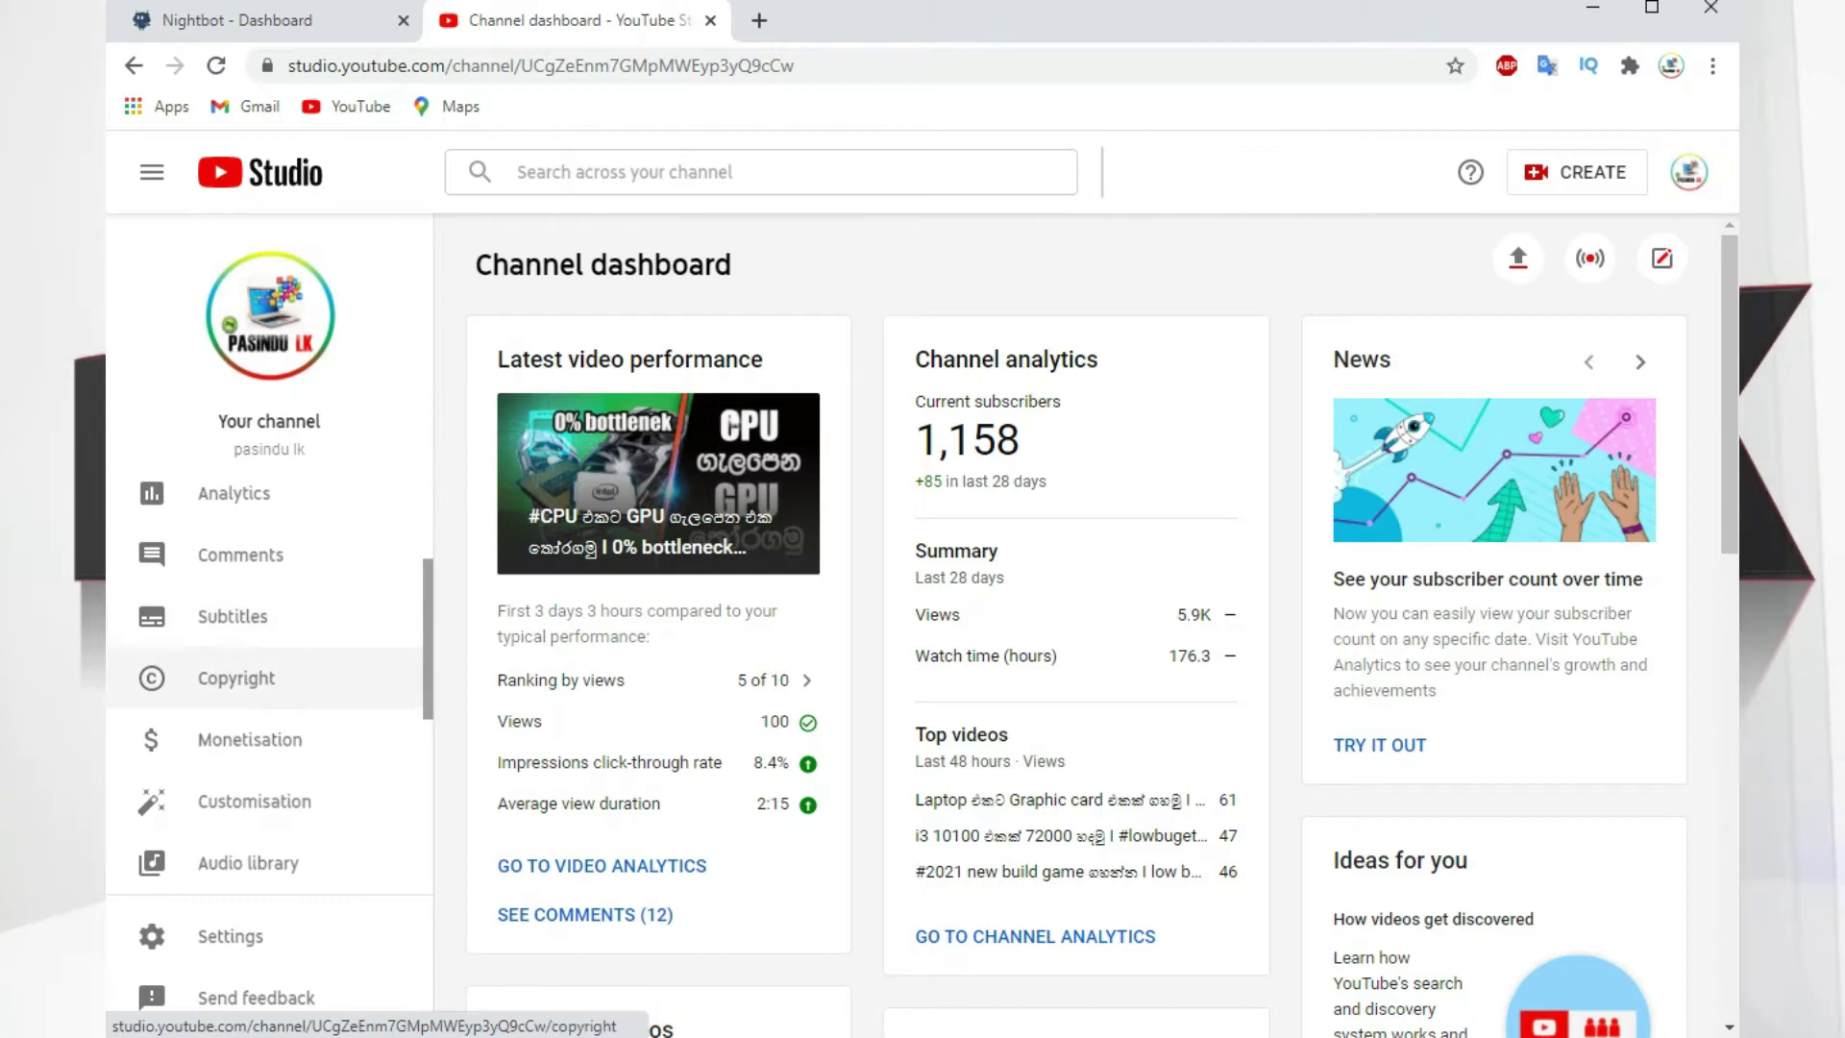
{"action": "scroll", "coordinate": [269, 673], "scroll_direction": "down", "scroll_amount": 1}
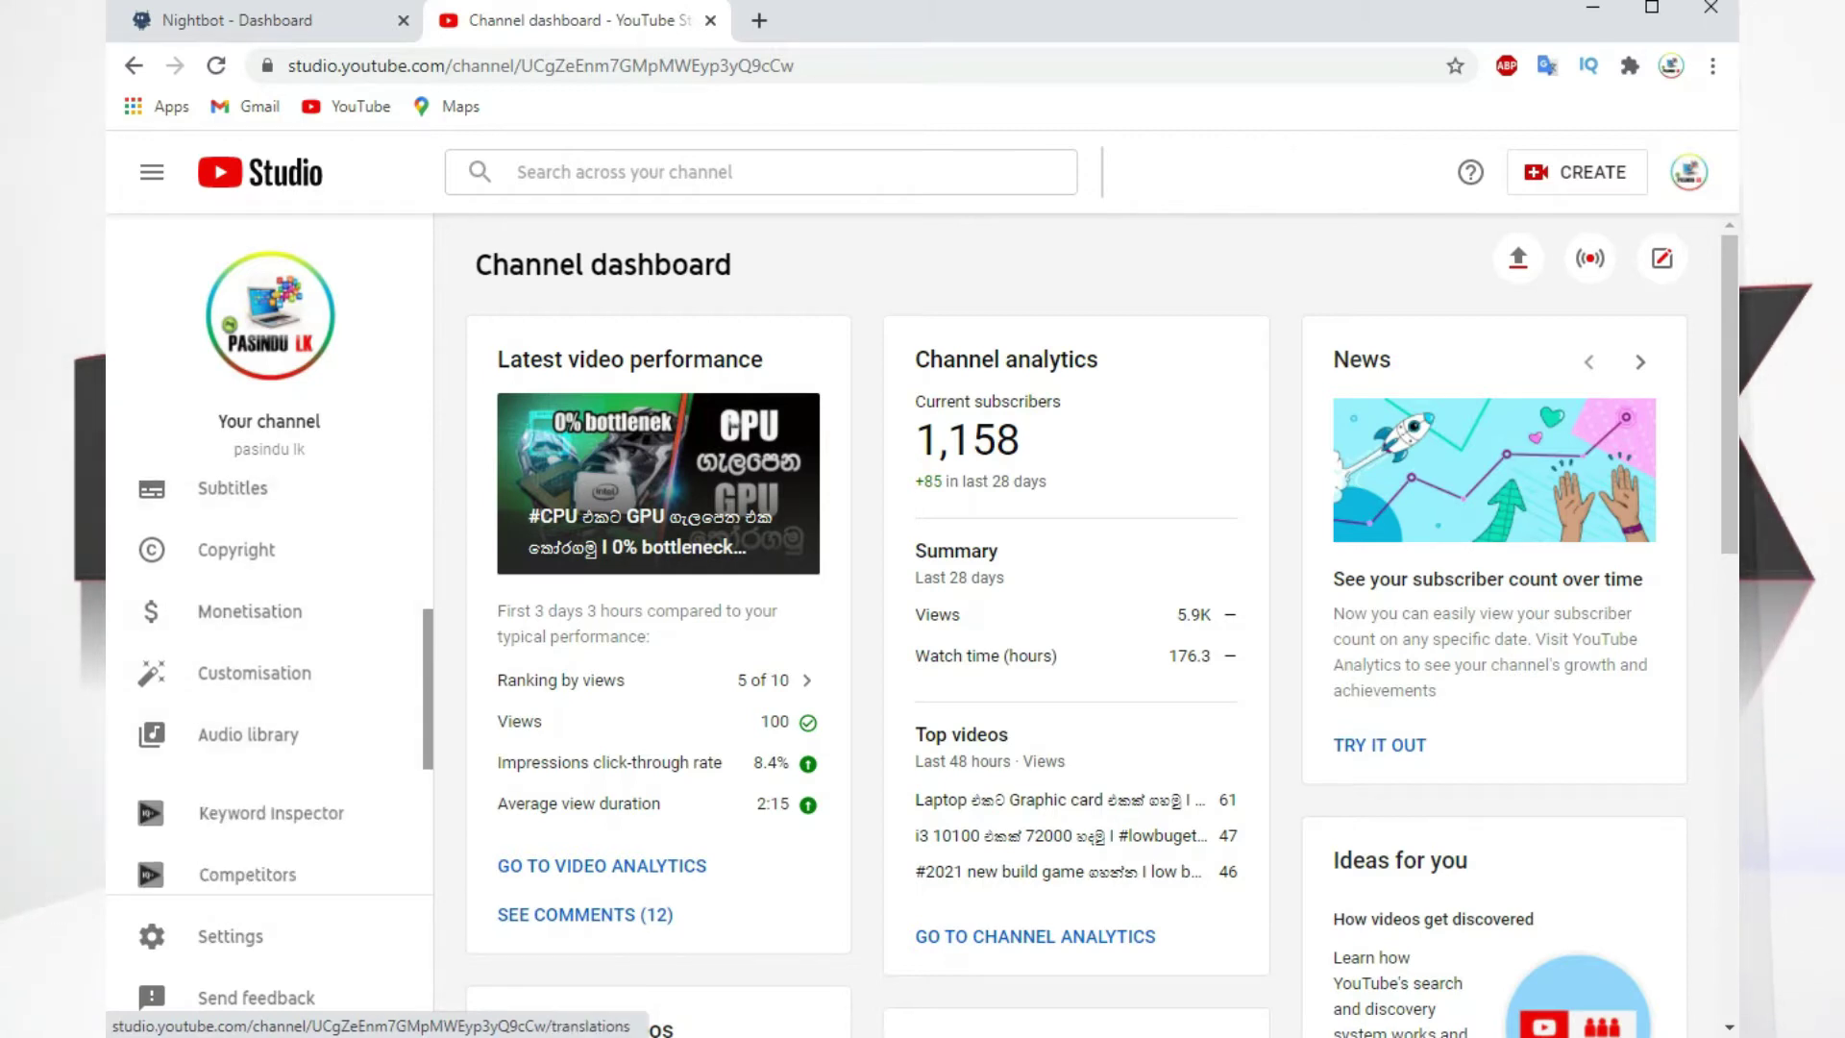
{"action": "scroll", "coordinate": [269, 677], "scroll_direction": "up", "scroll_amount": 1}
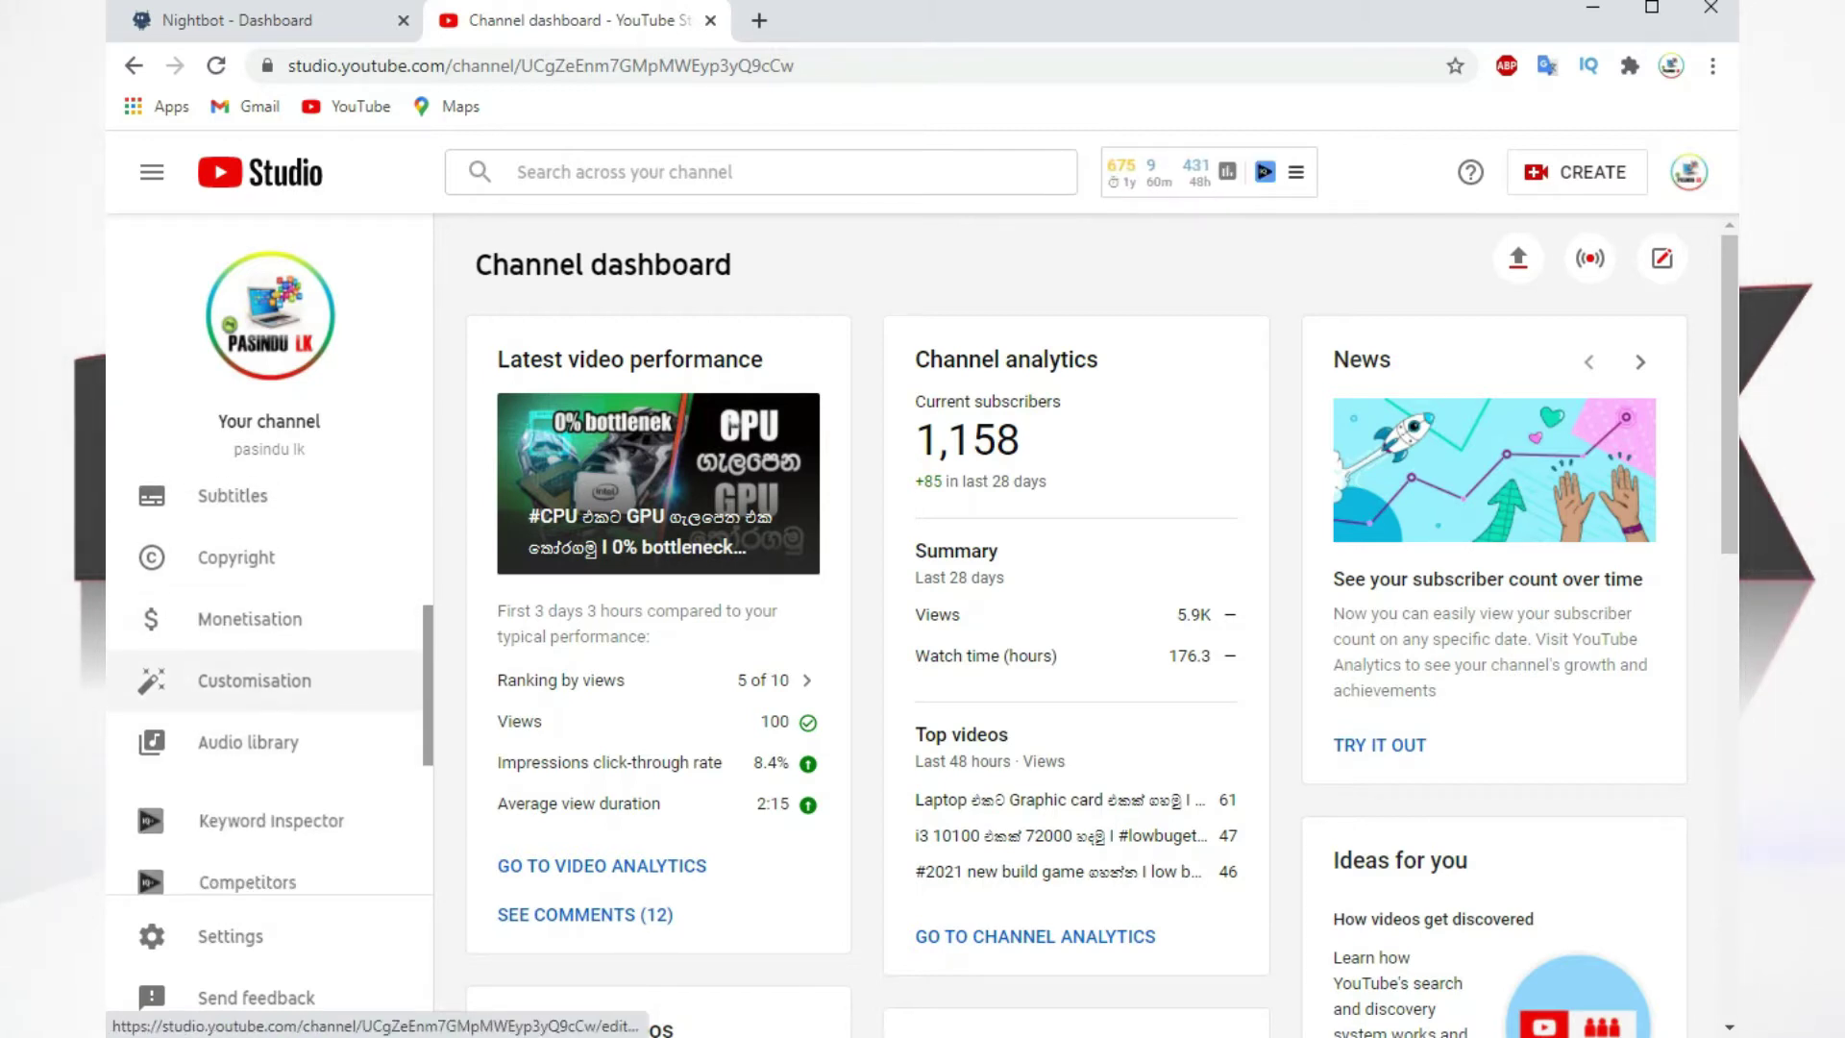
{"action": "scroll", "coordinate": [269, 680], "scroll_direction": "up", "scroll_amount": 2}
{"action": "left_click", "coordinate": [230, 936]}
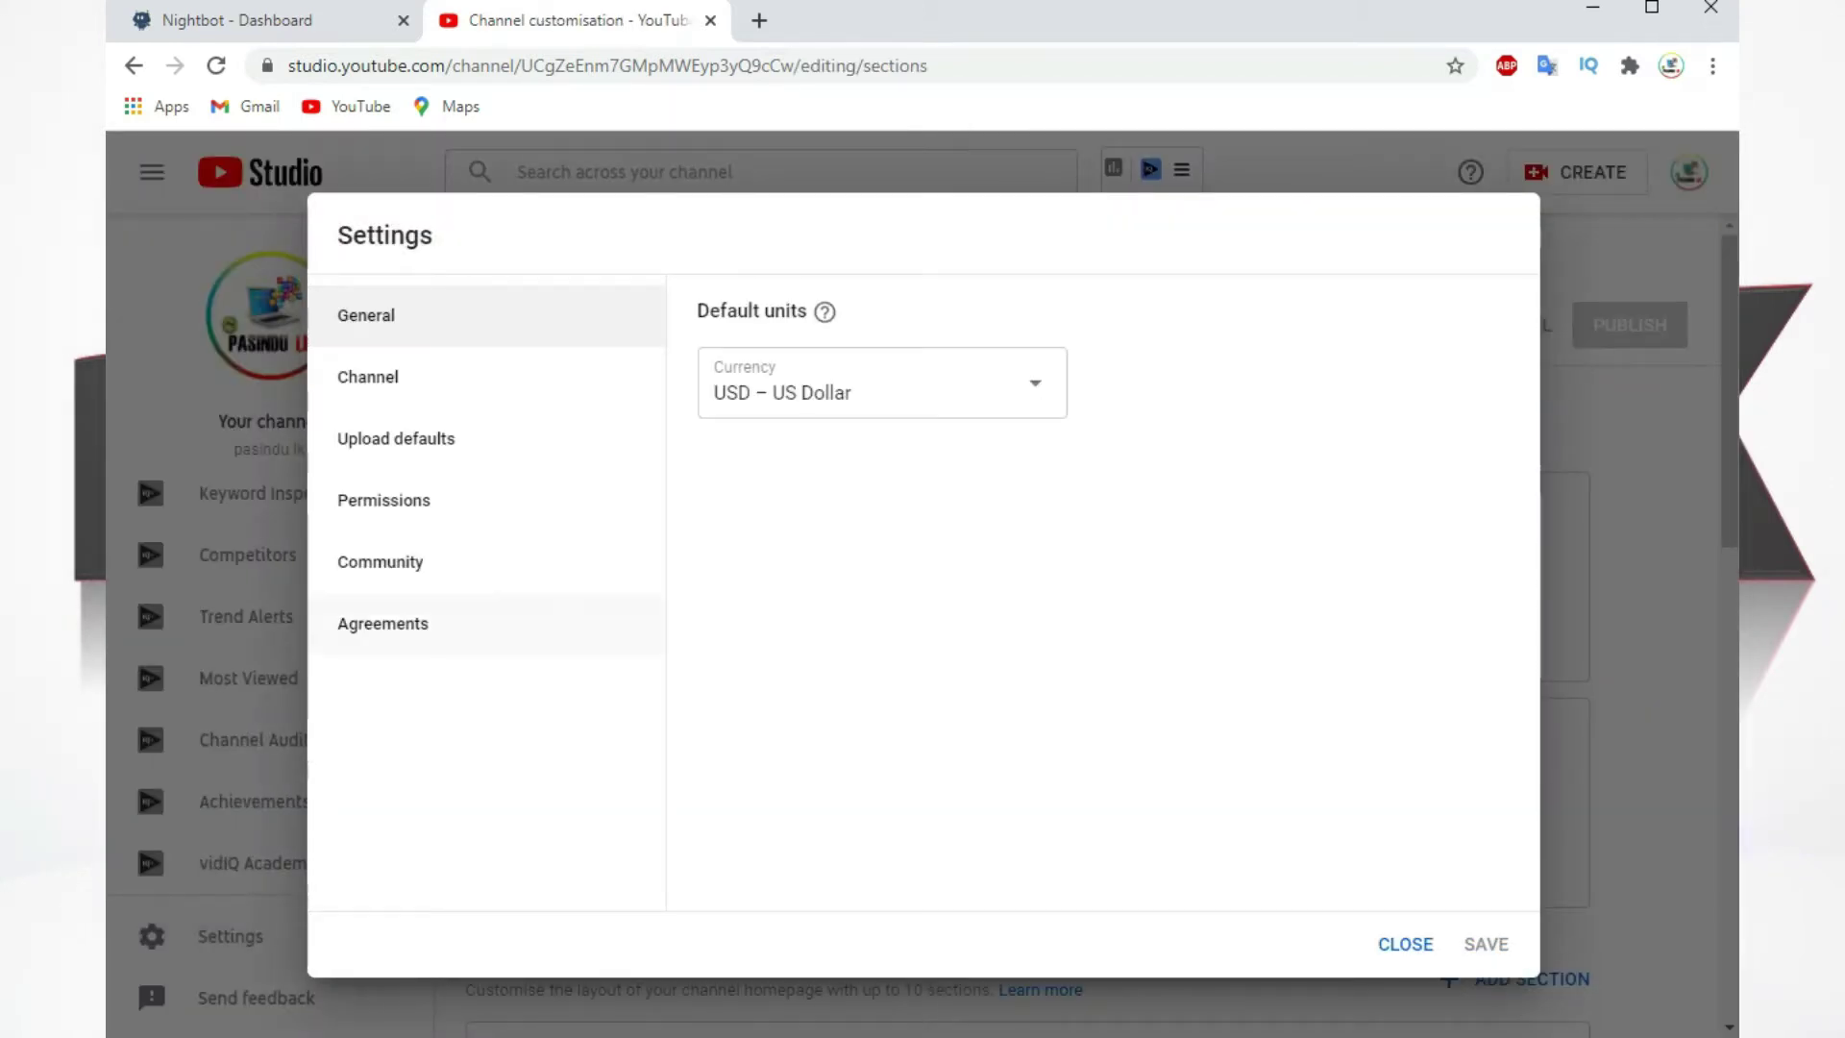
{"action": "left_click", "coordinate": [385, 624]}
{"action": "left_click", "coordinate": [382, 562]}
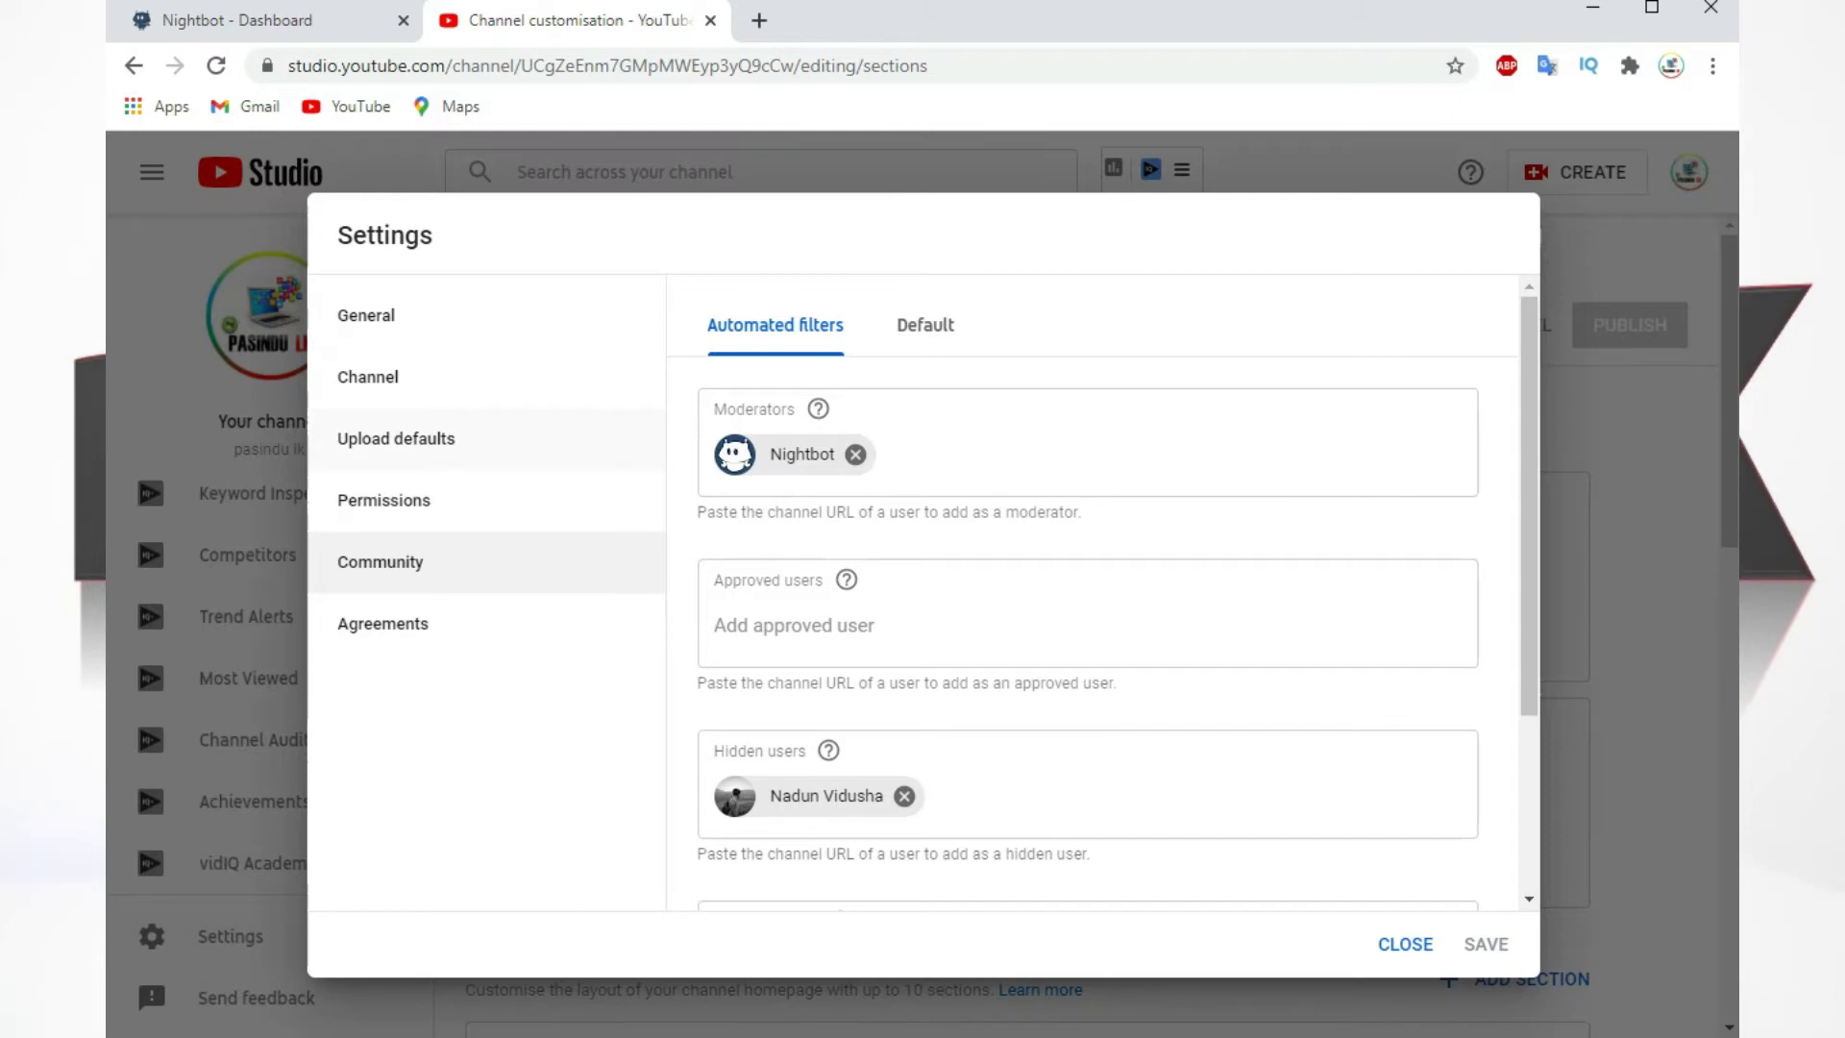
{"action": "left_click", "coordinate": [384, 623]}
{"action": "left_click", "coordinate": [381, 562]}
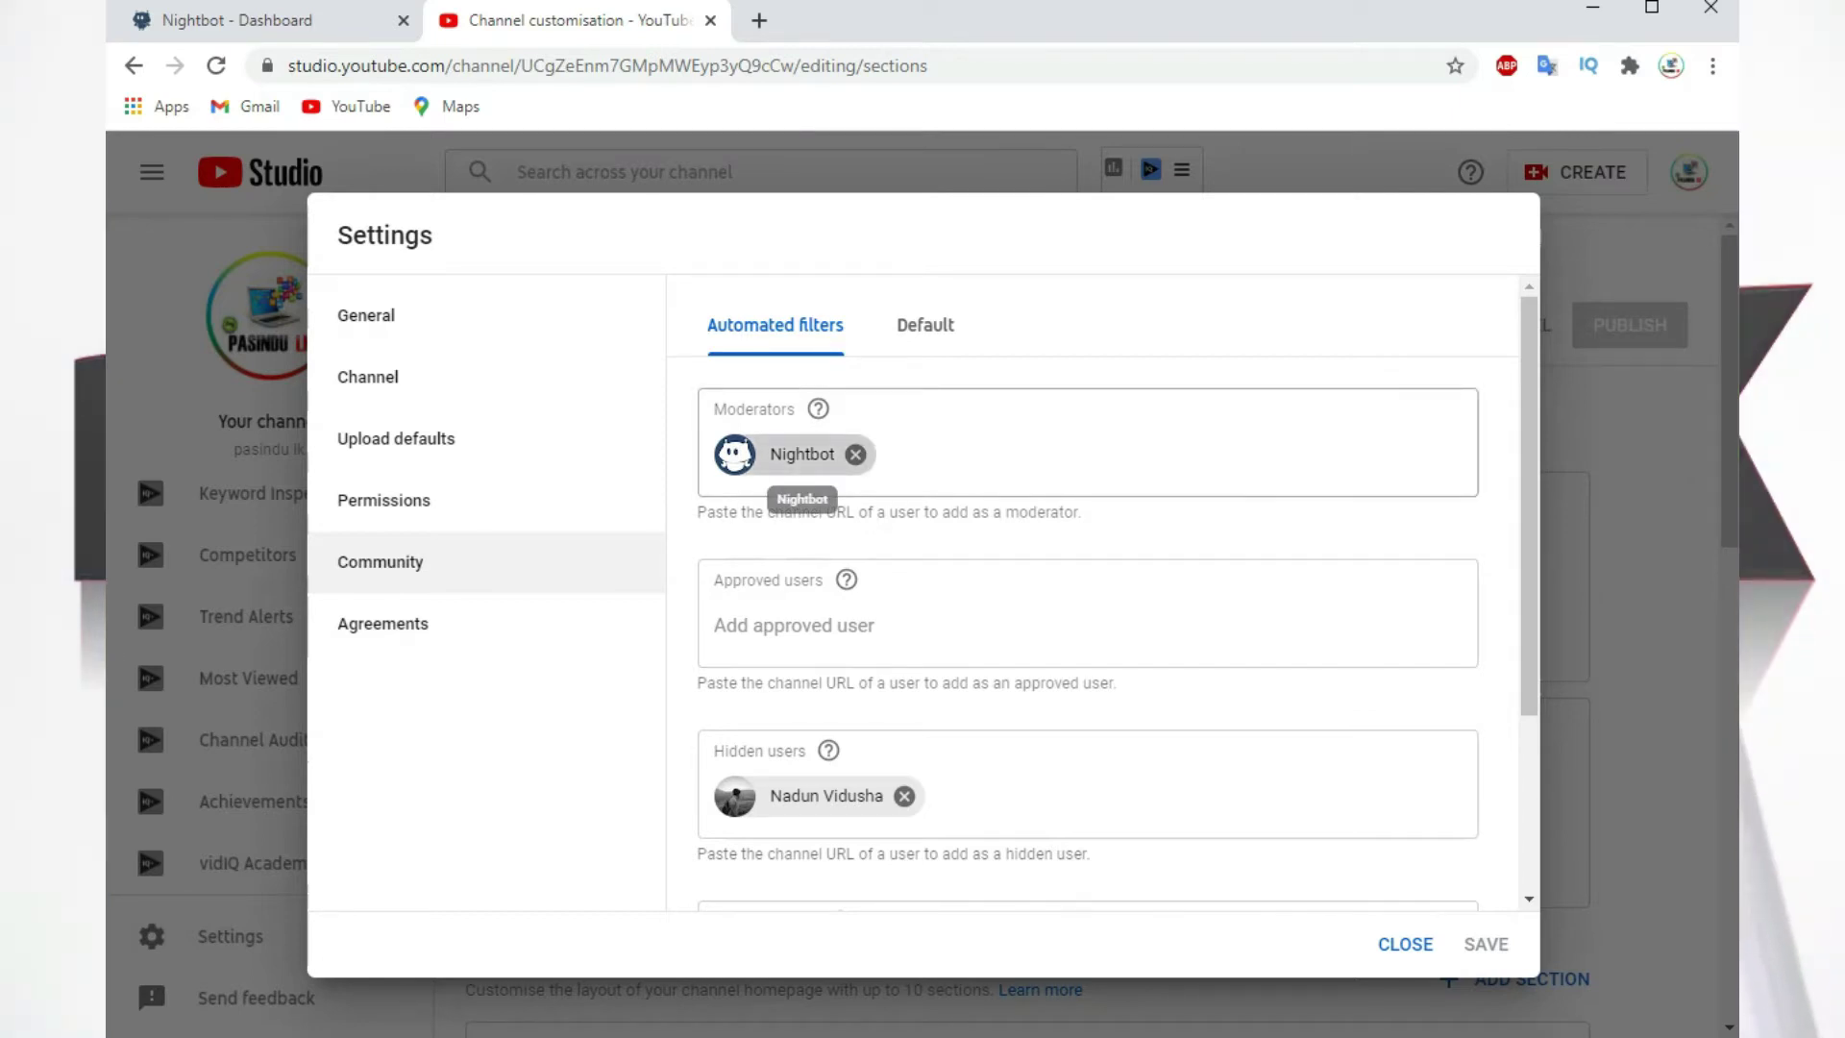
Step: Return to the Nightbot dashboard and bring up the list of custom channel commands
{"action": "left_click", "coordinate": [237, 21]}
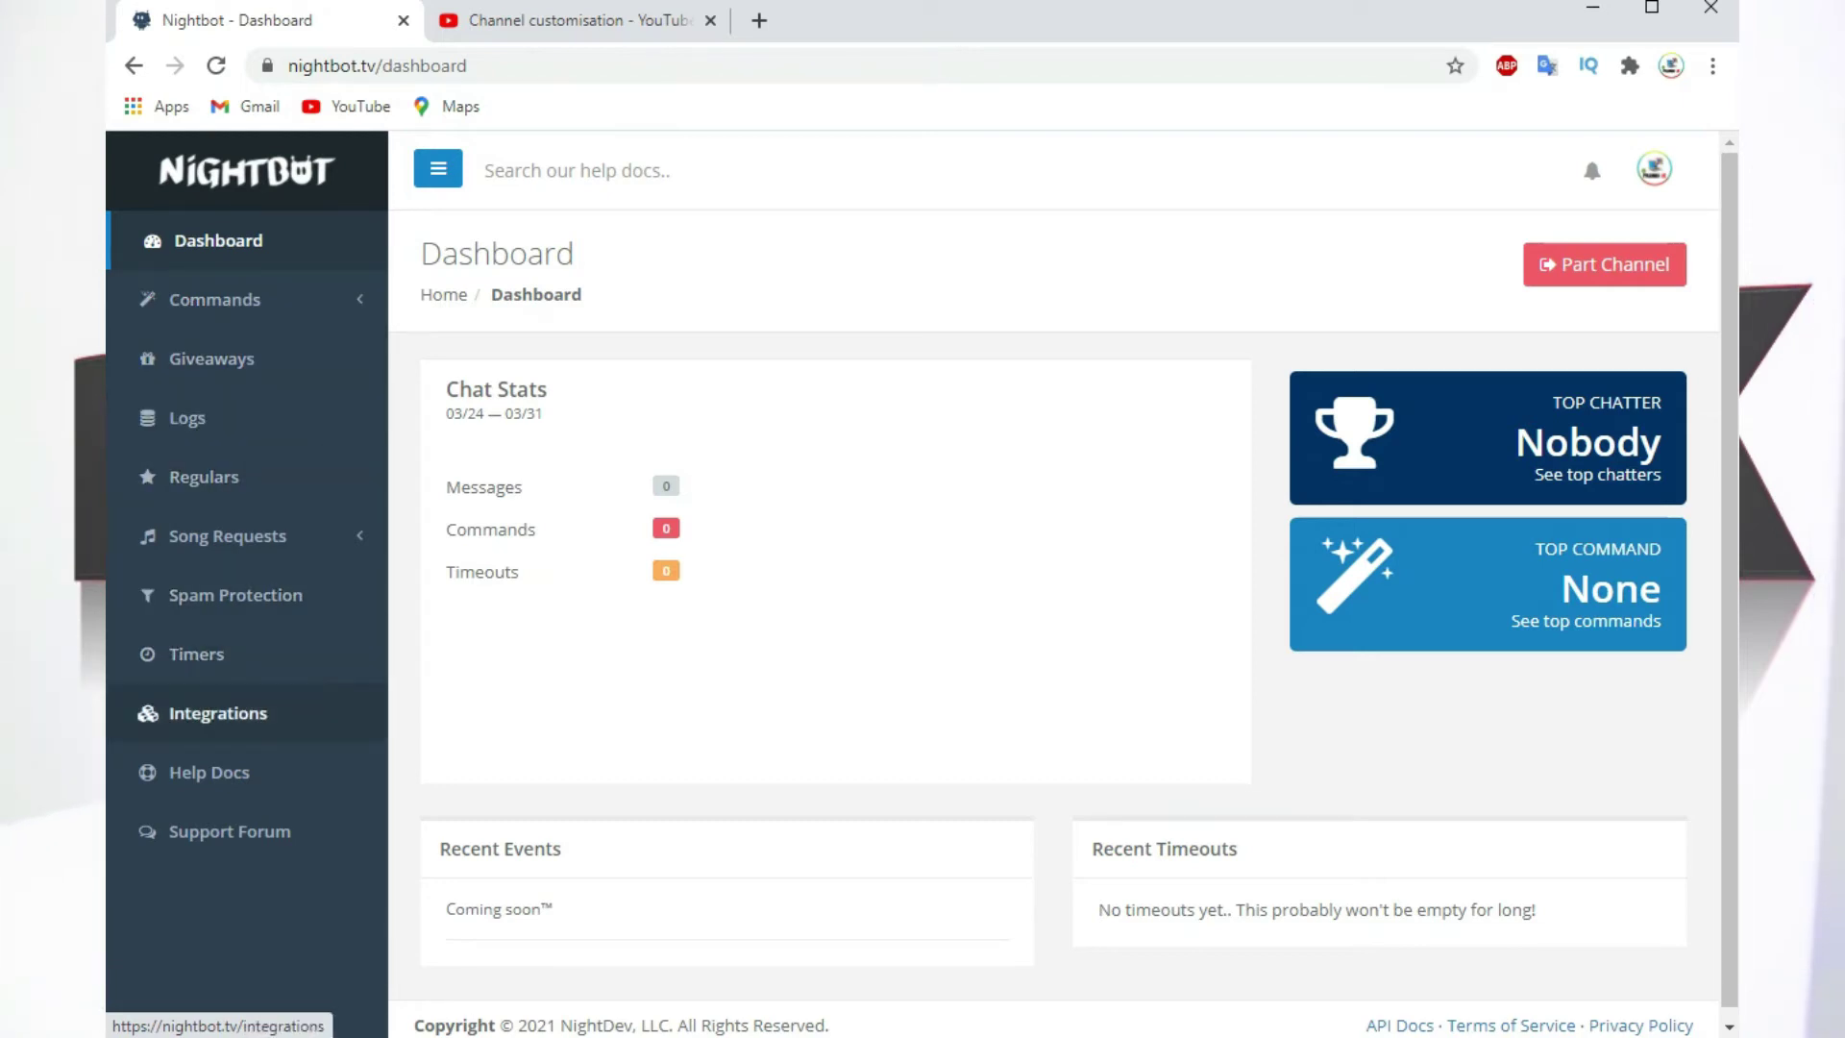
{"action": "left_click", "coordinate": [215, 299]}
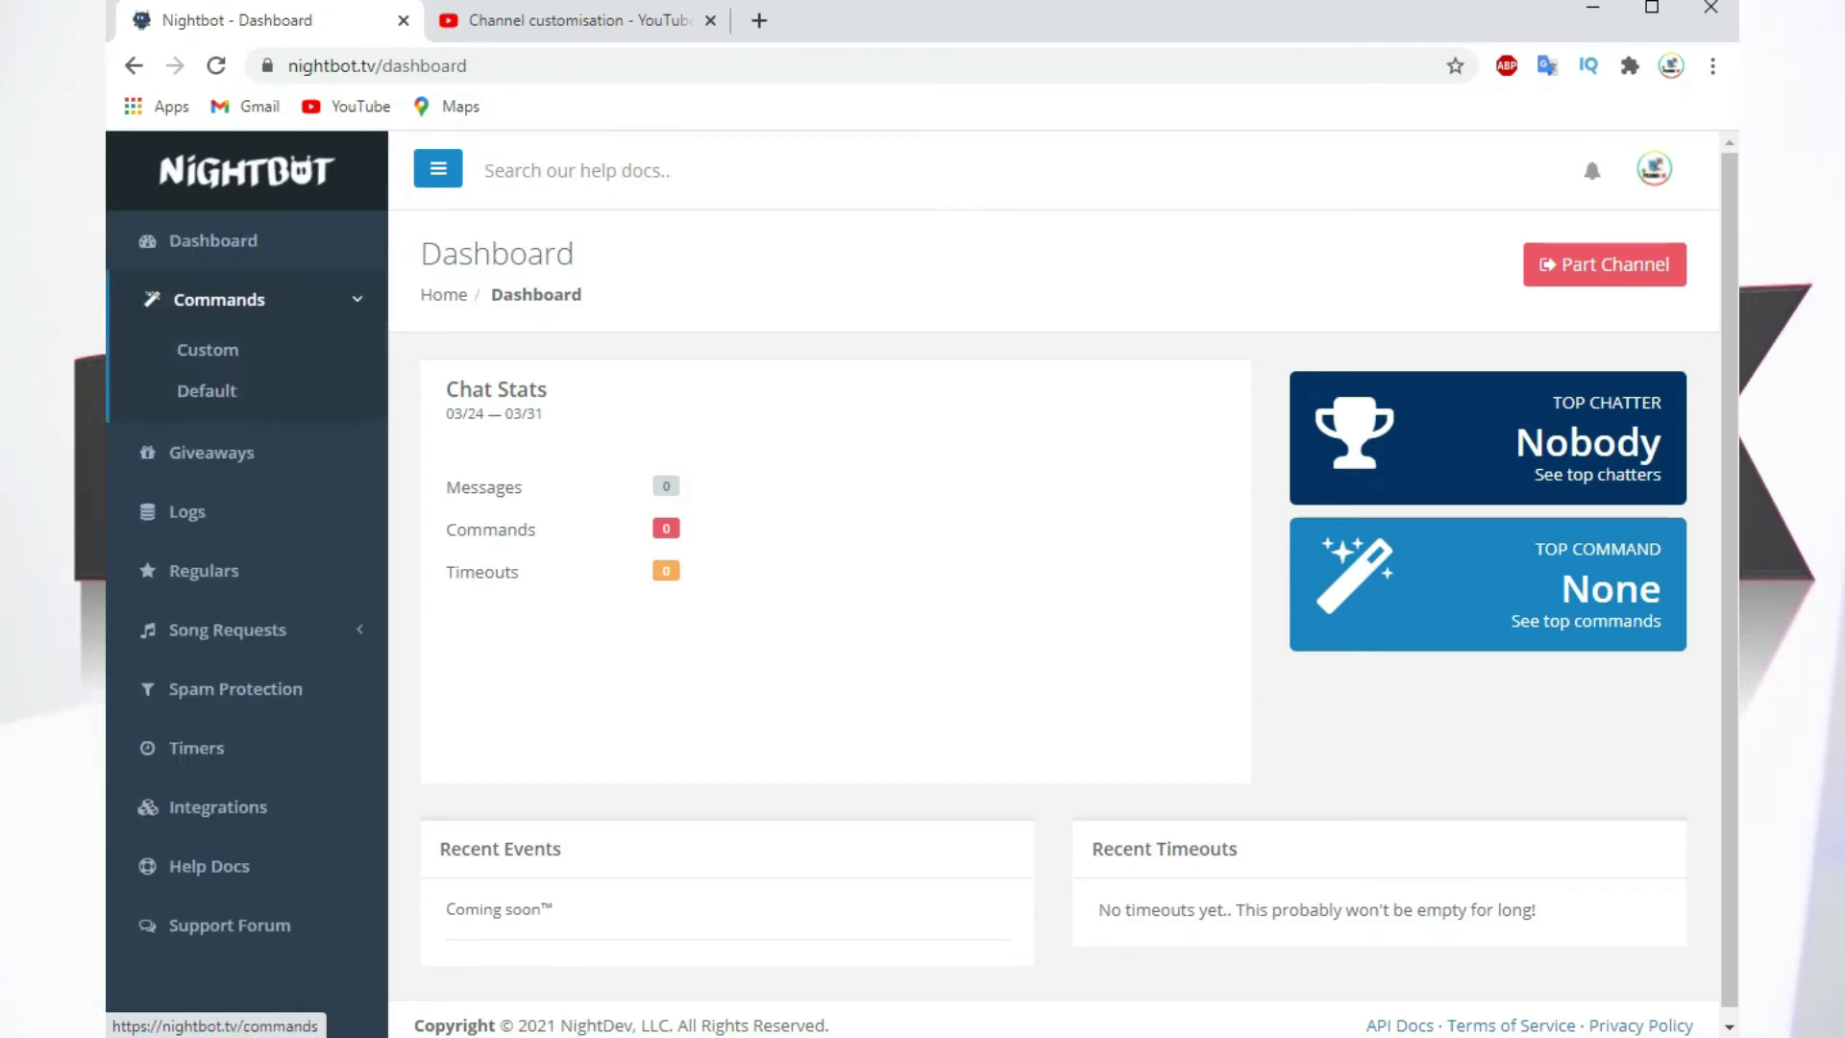
{"action": "left_click", "coordinate": [208, 350]}
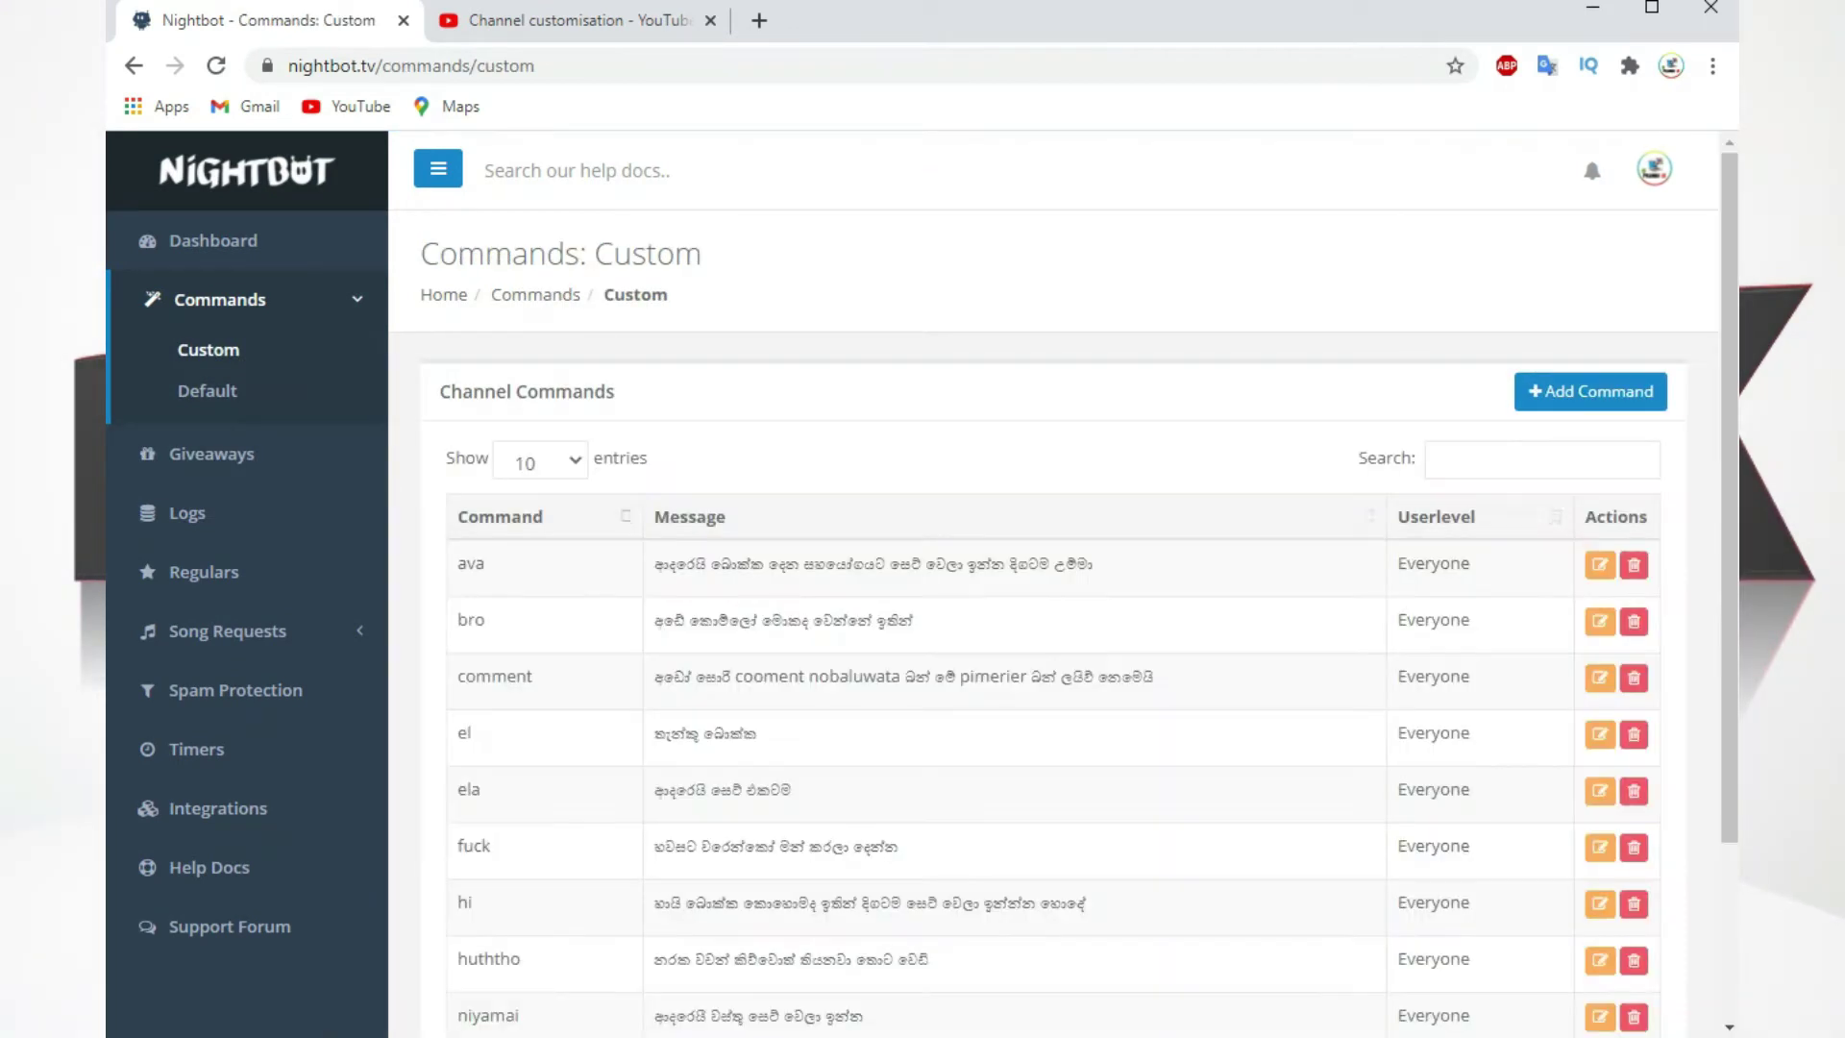
{"action": "scroll", "coordinate": [1057, 577], "scroll_direction": "down", "scroll_amount": 2}
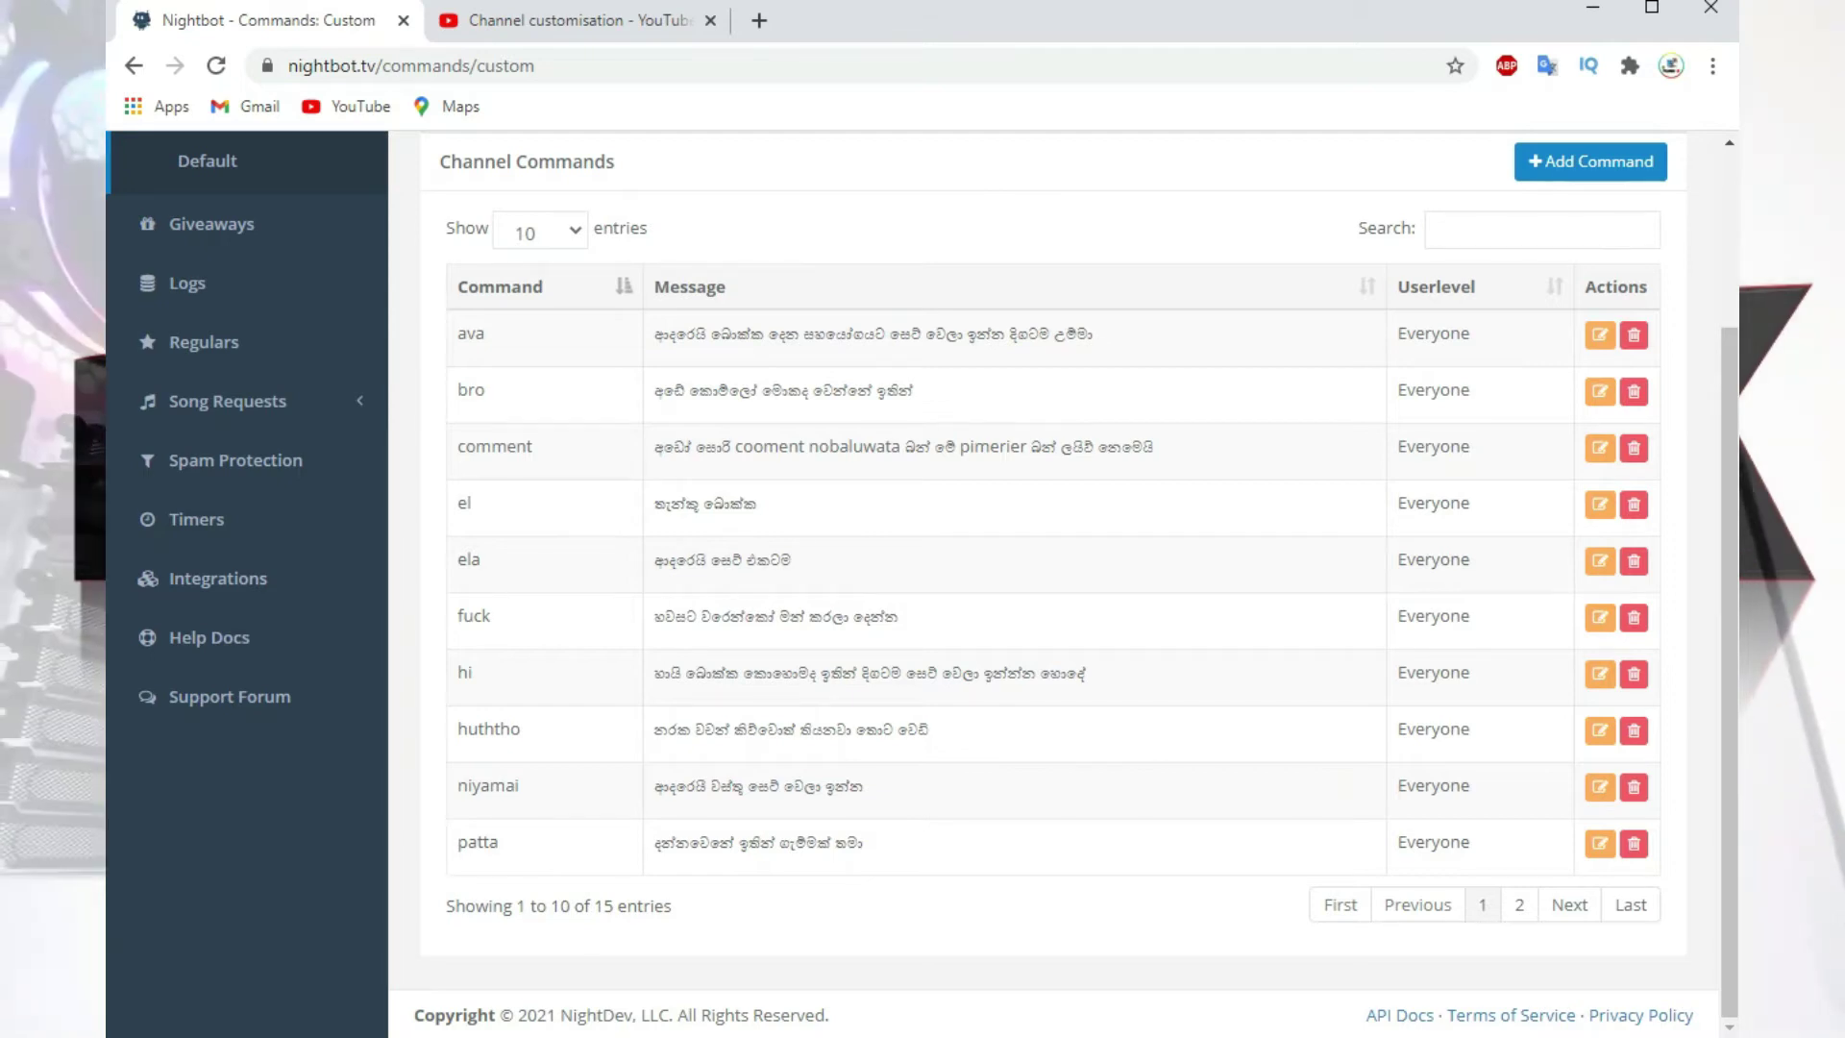
Step: Start a new custom command and name it "ada set une"
{"action": "left_click", "coordinate": [1590, 161]}
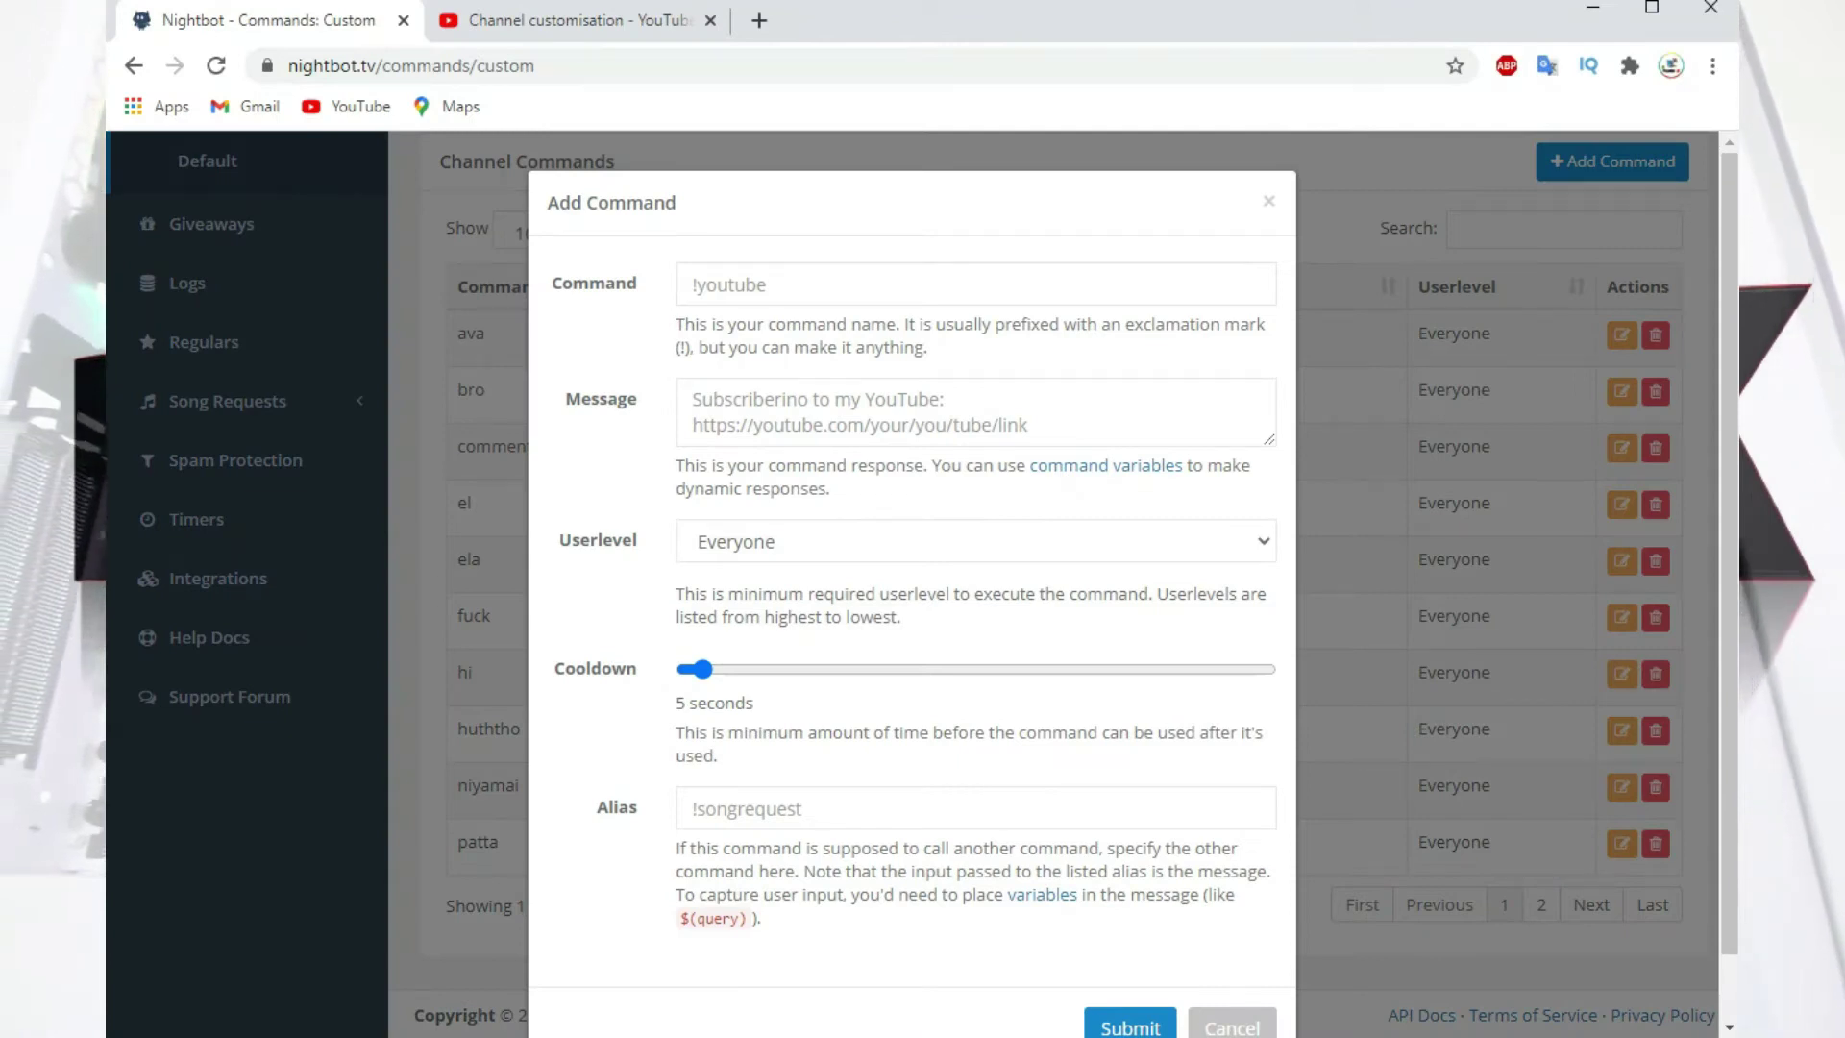
{"action": "left_click", "coordinate": [975, 284]}
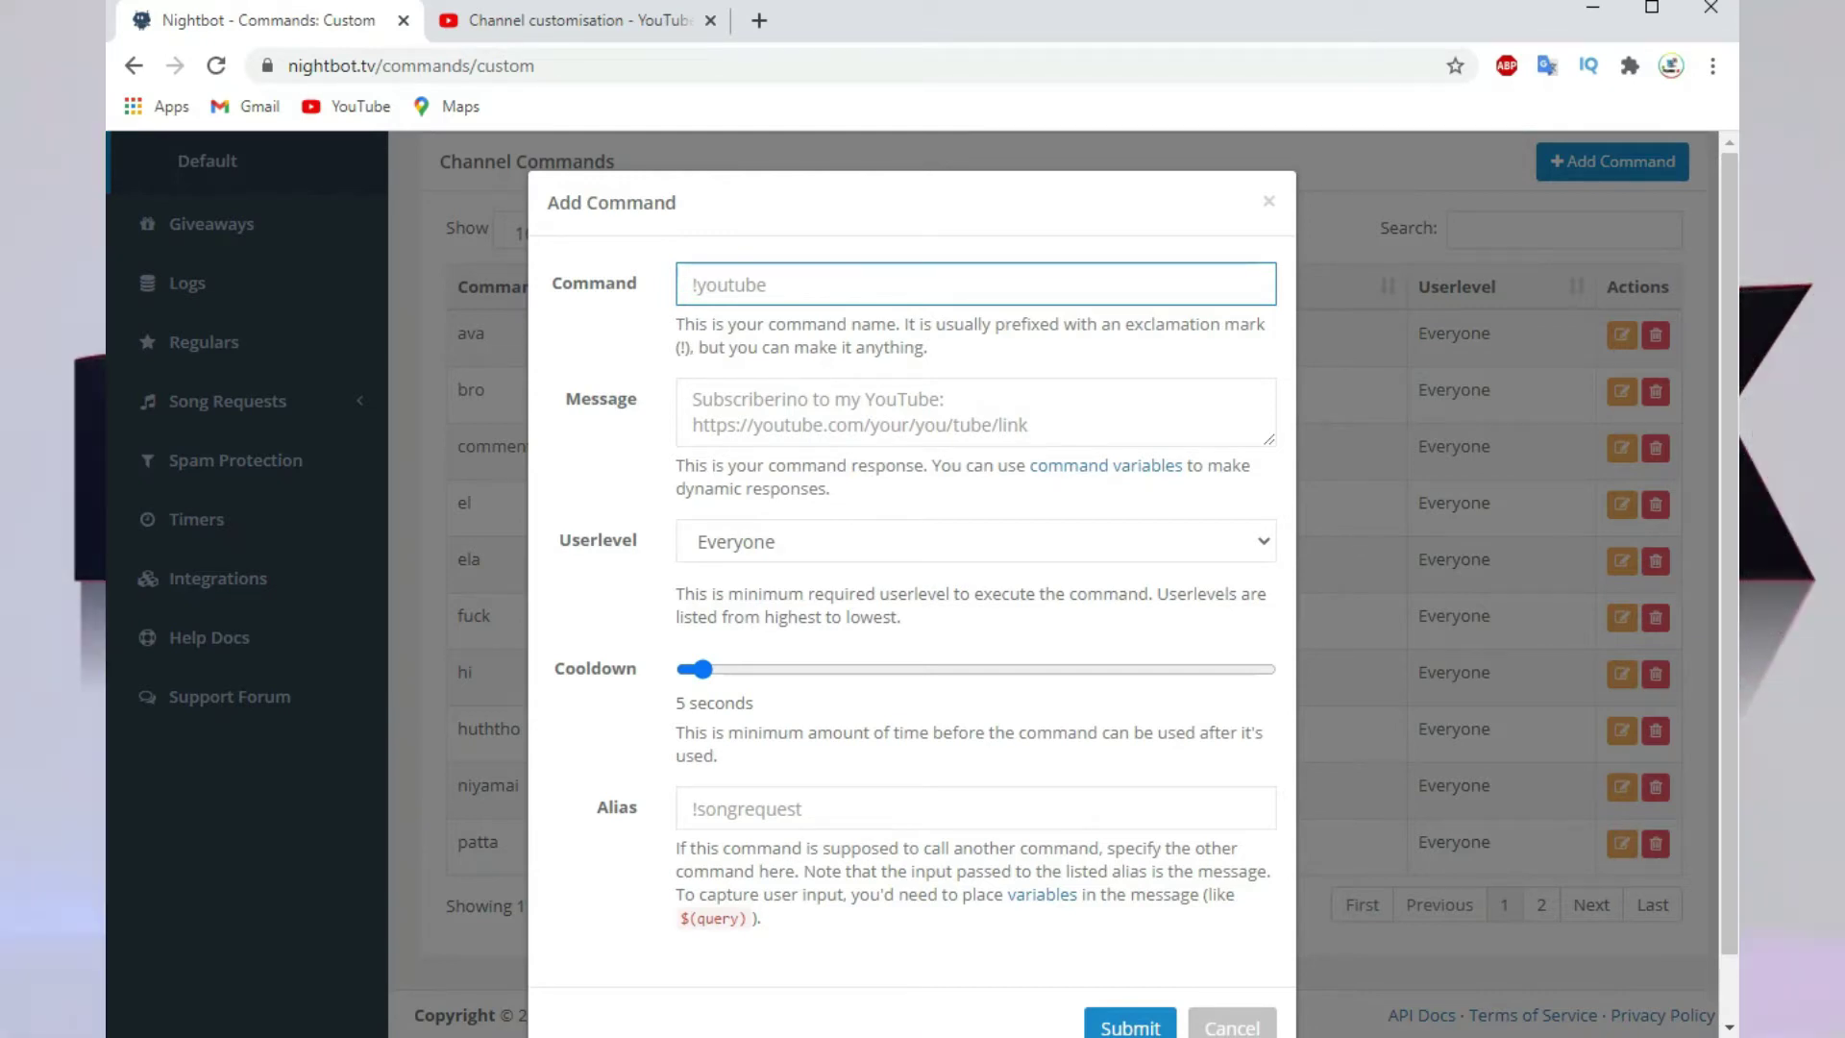
{"action": "left_click", "coordinate": [975, 412]}
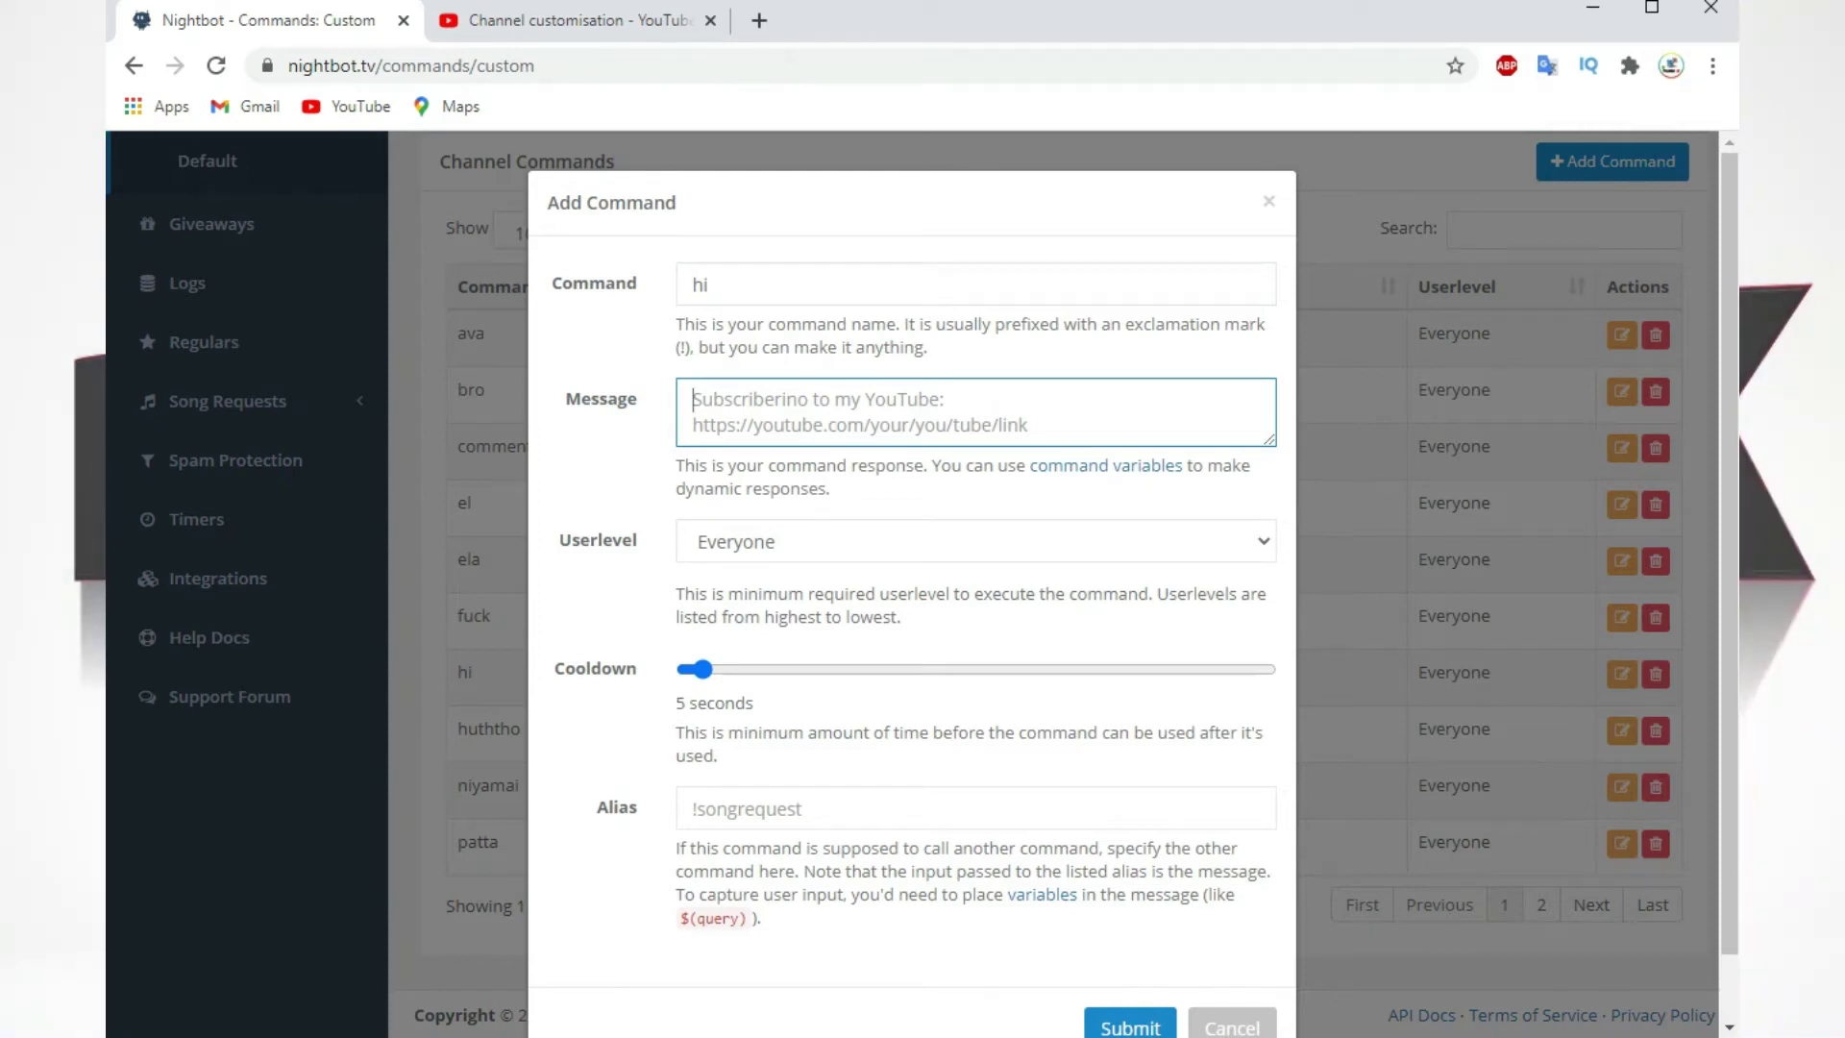
{"action": "left_click", "coordinate": [711, 284]}
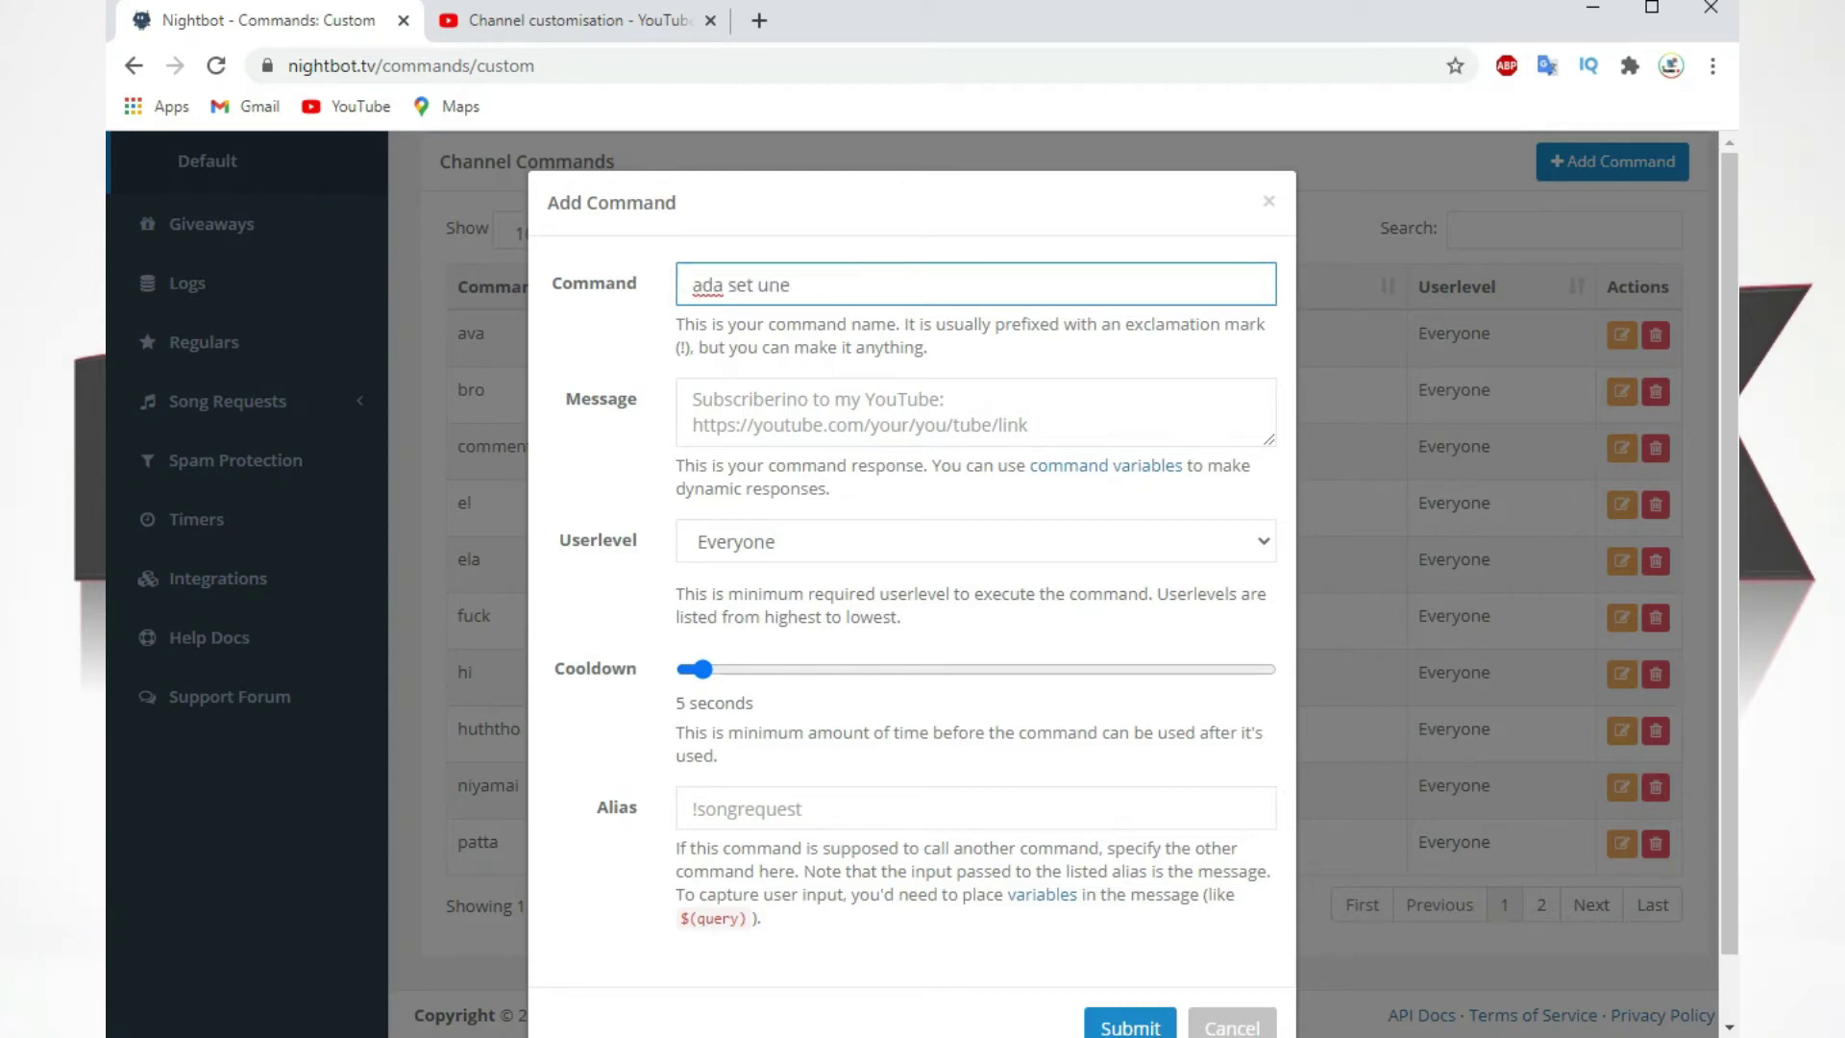
Step: Enter "thank you bokka digatama set wela inna" as the new command's response message
{"action": "left_click", "coordinate": [710, 402]}
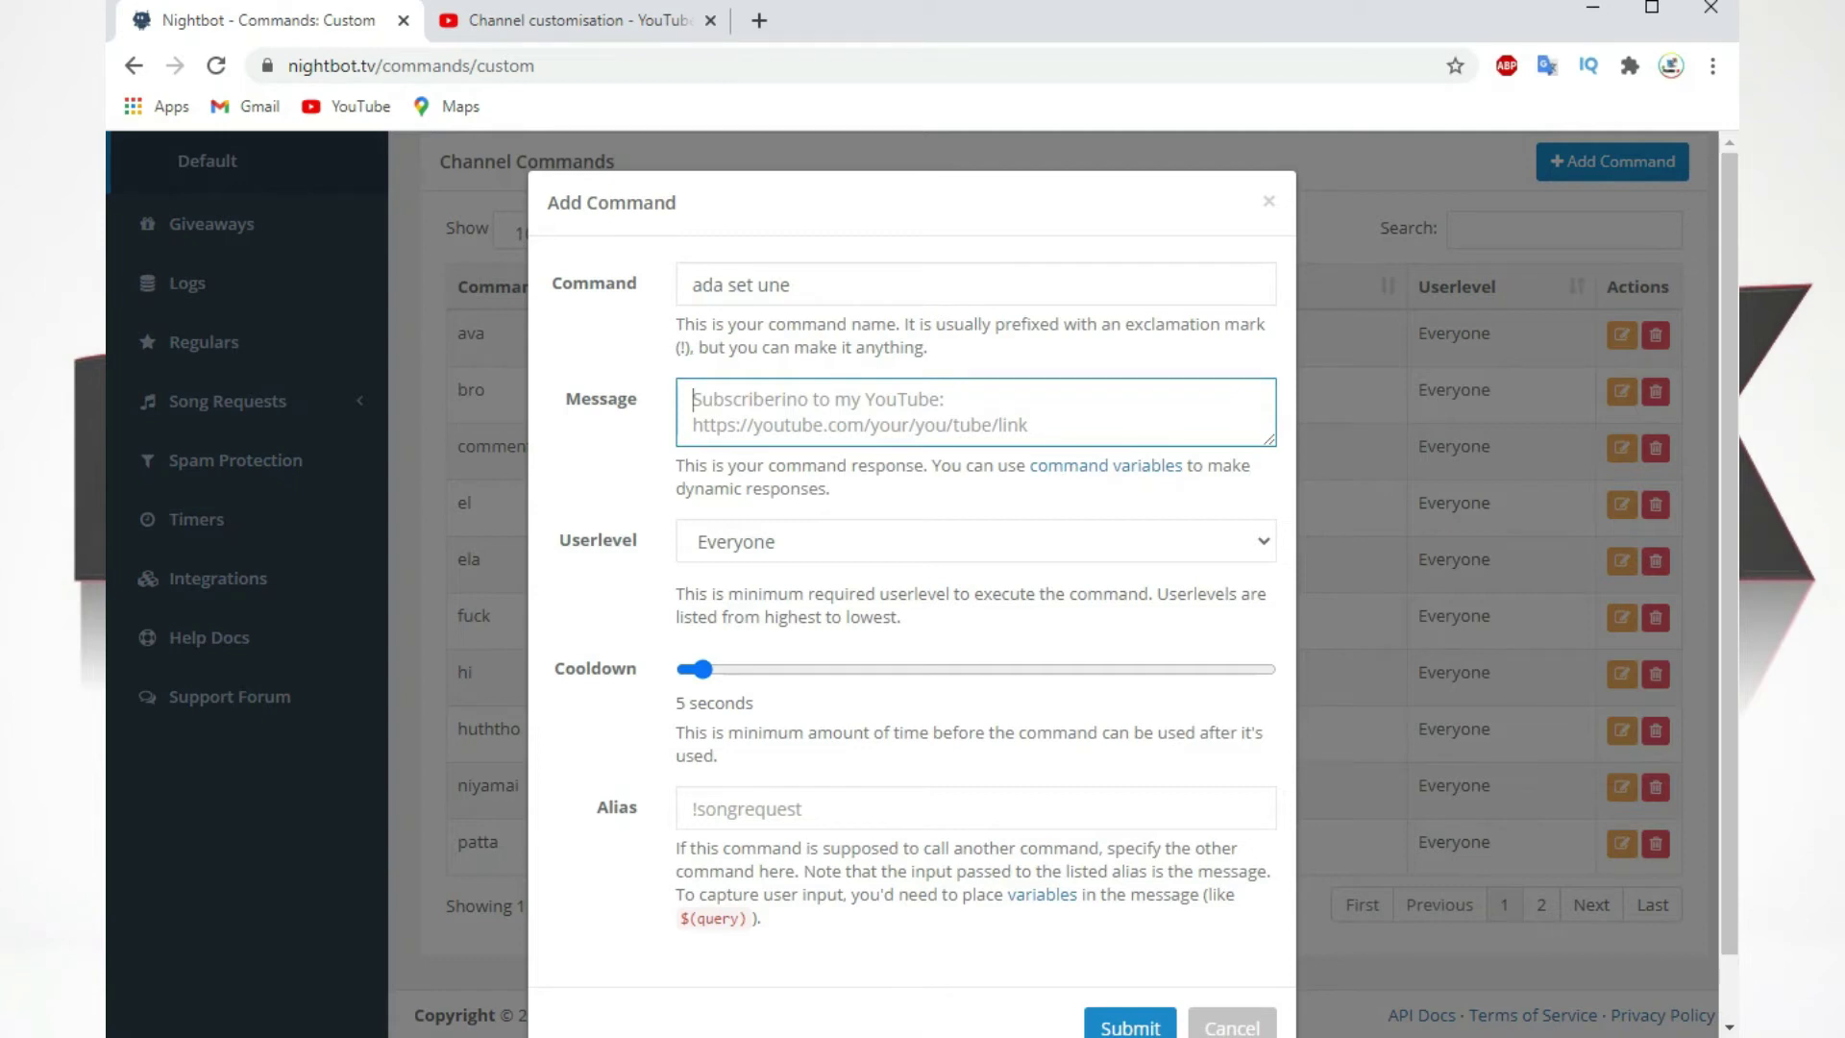
{"action": "type", "text": "thank yo"}
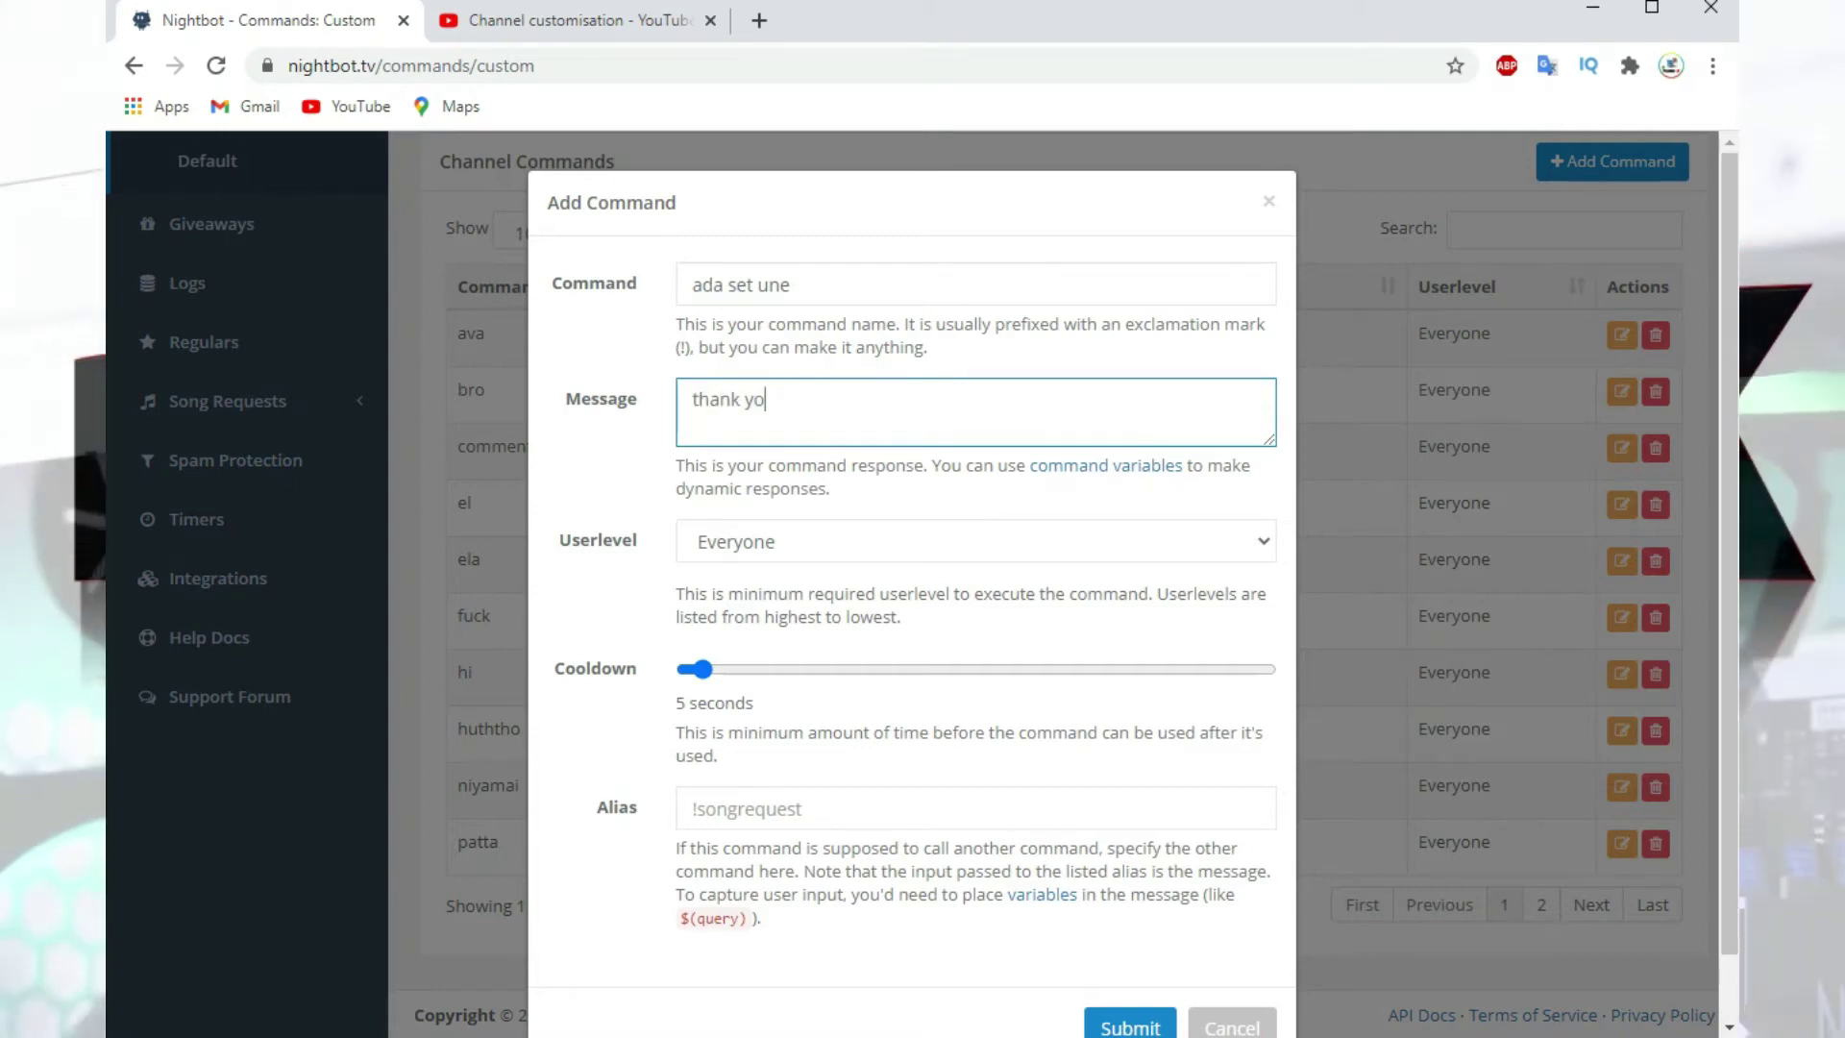
{"action": "type", "text": "u bokka "}
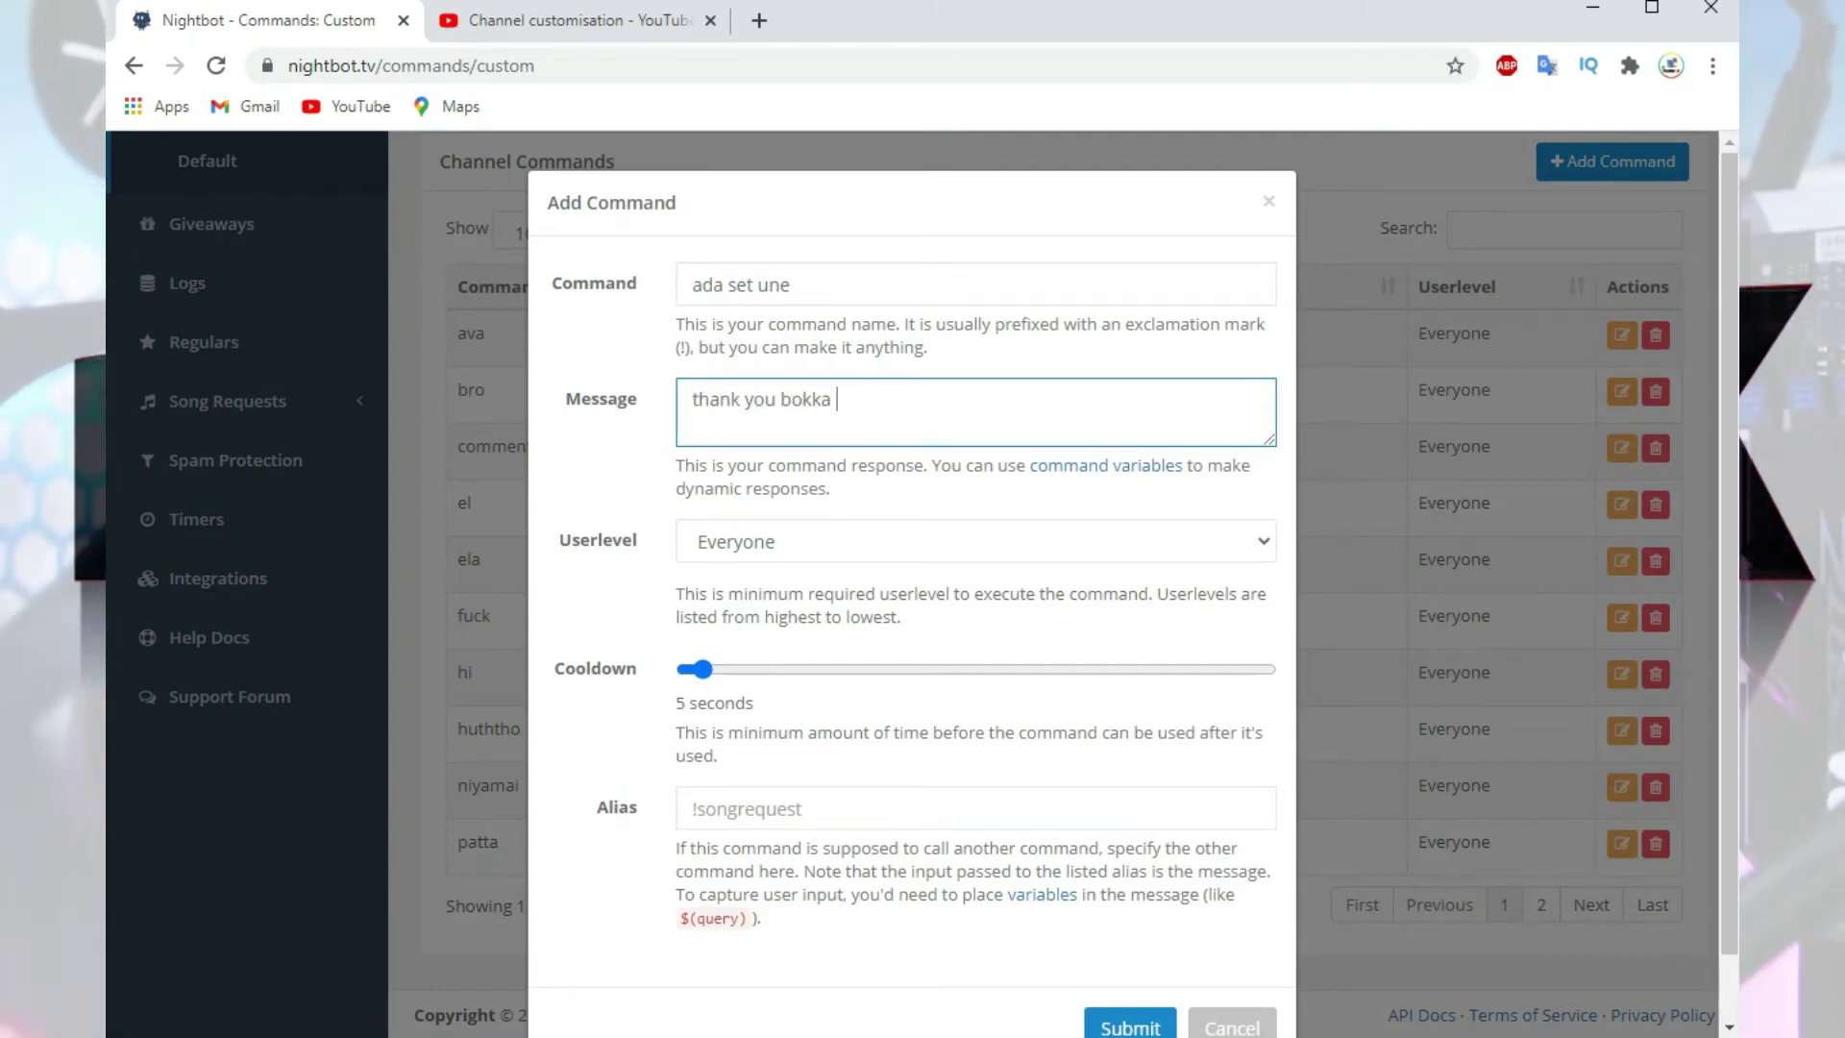
{"action": "type", "text": "digat"}
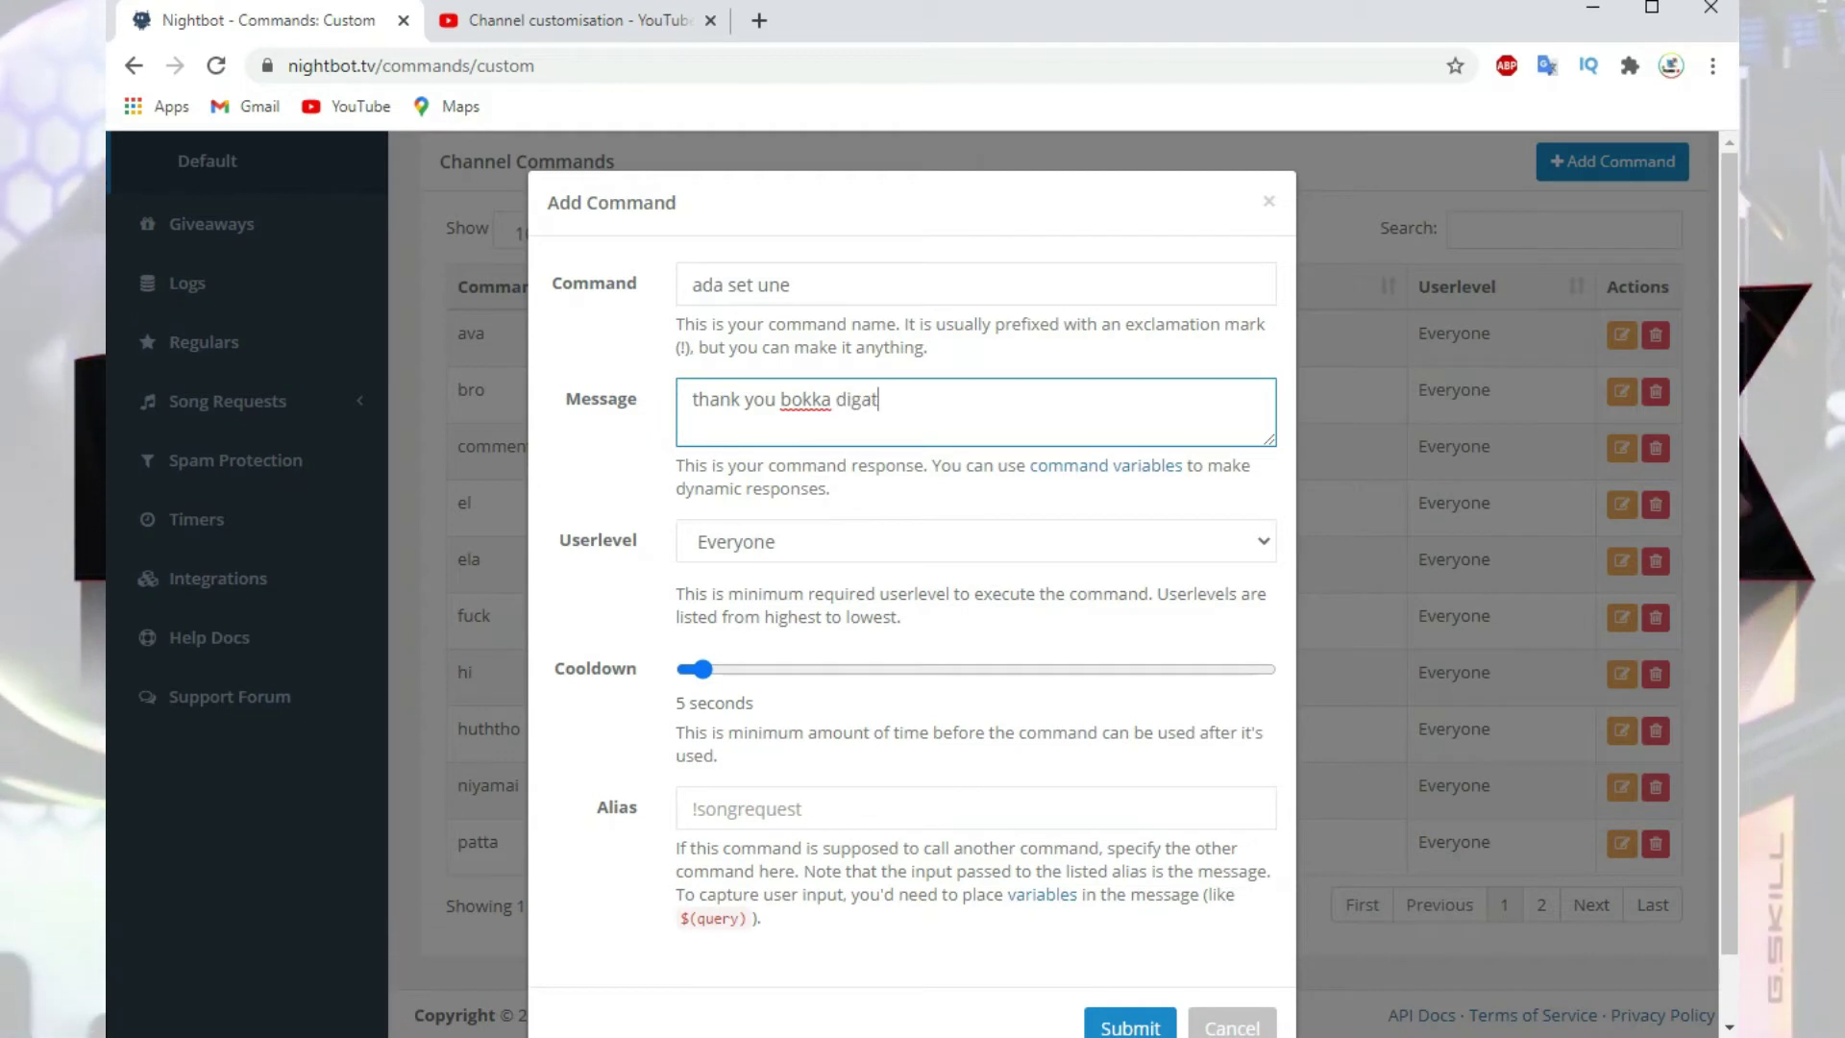
{"action": "type", "text": "ama set wela inna"}
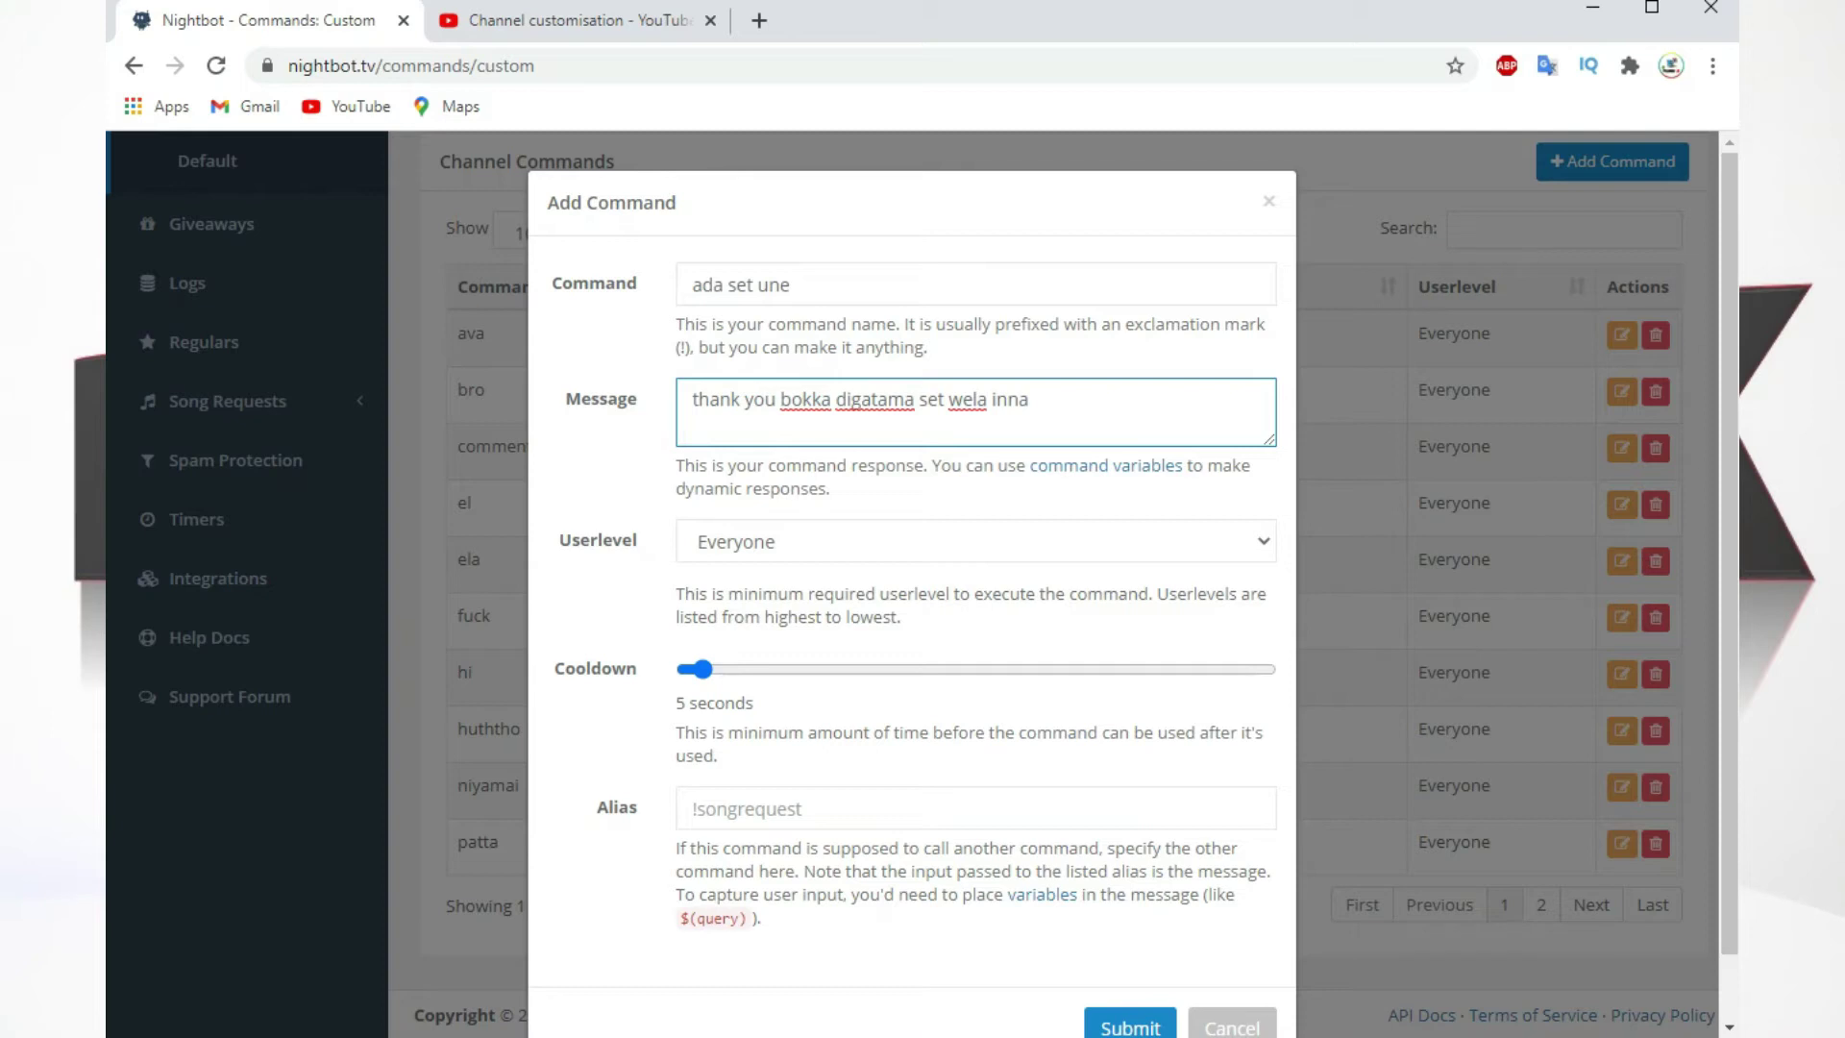
Step: Choose Everyone as the command's userlevel and submit the new command
{"action": "left_click", "coordinate": [975, 542]}
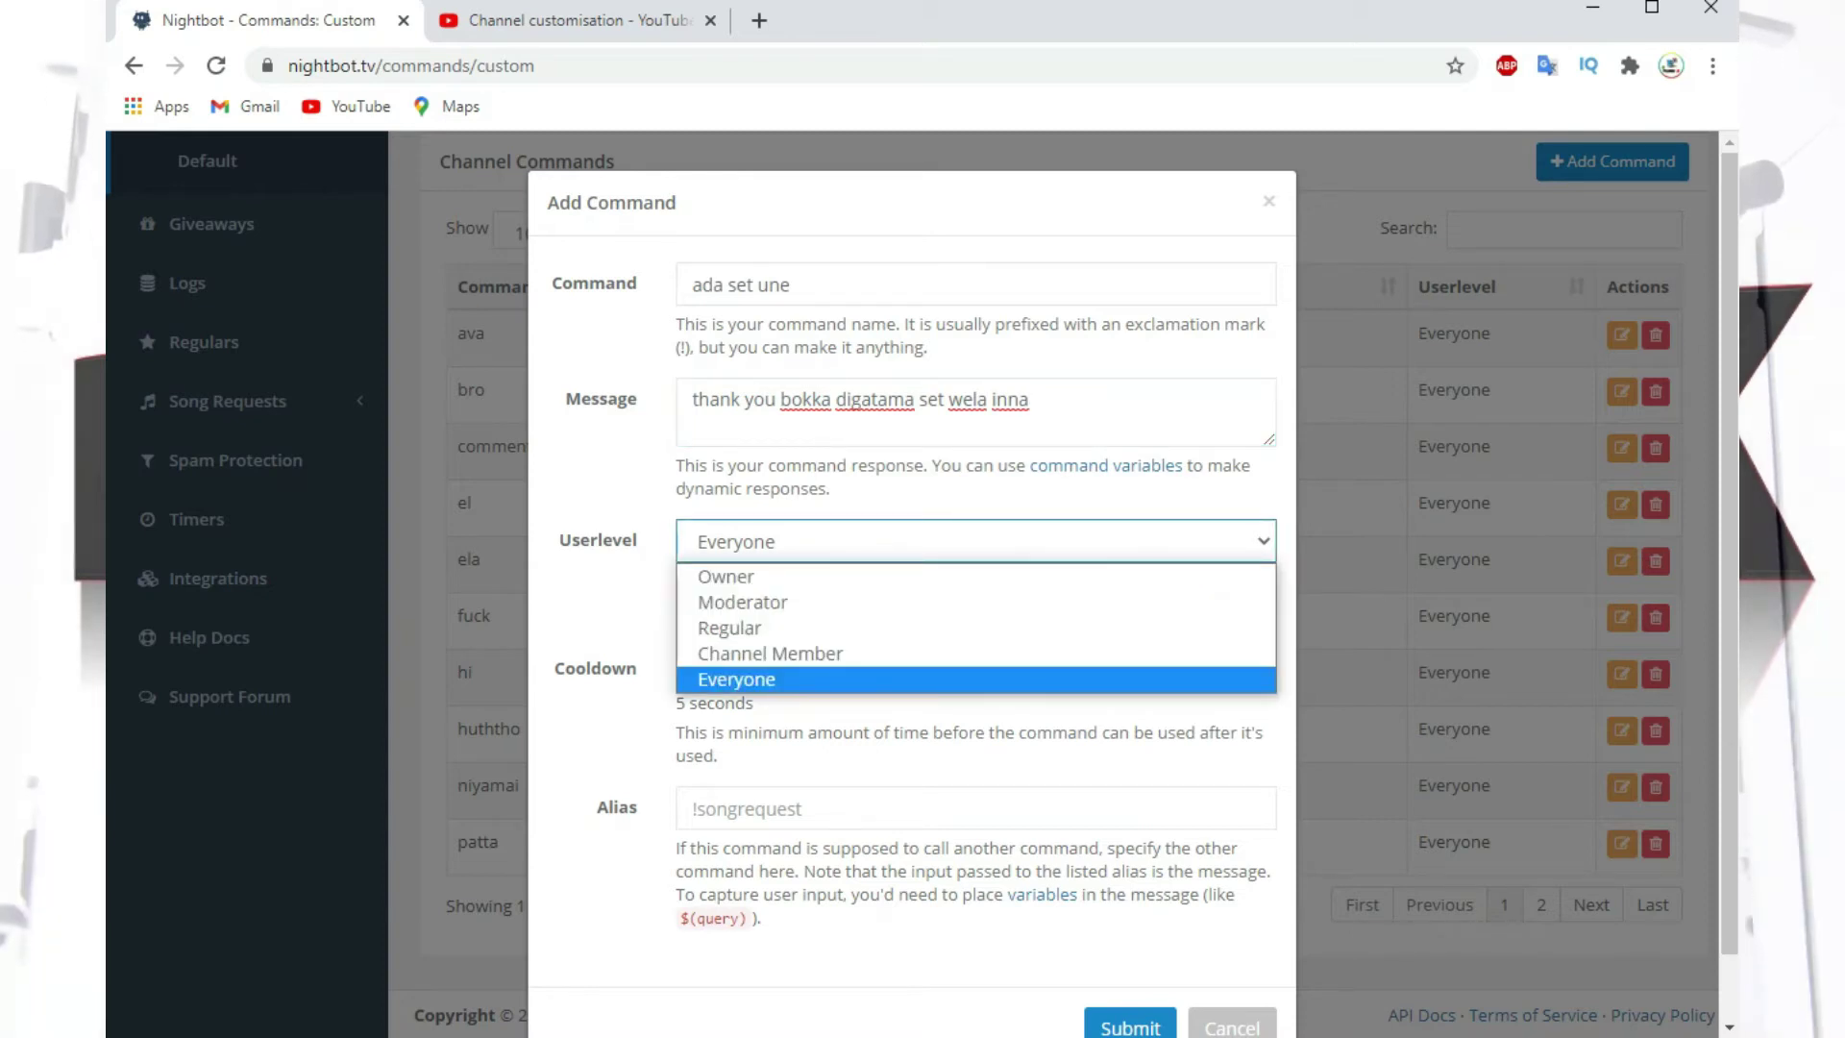
{"action": "left_click", "coordinate": [975, 679]}
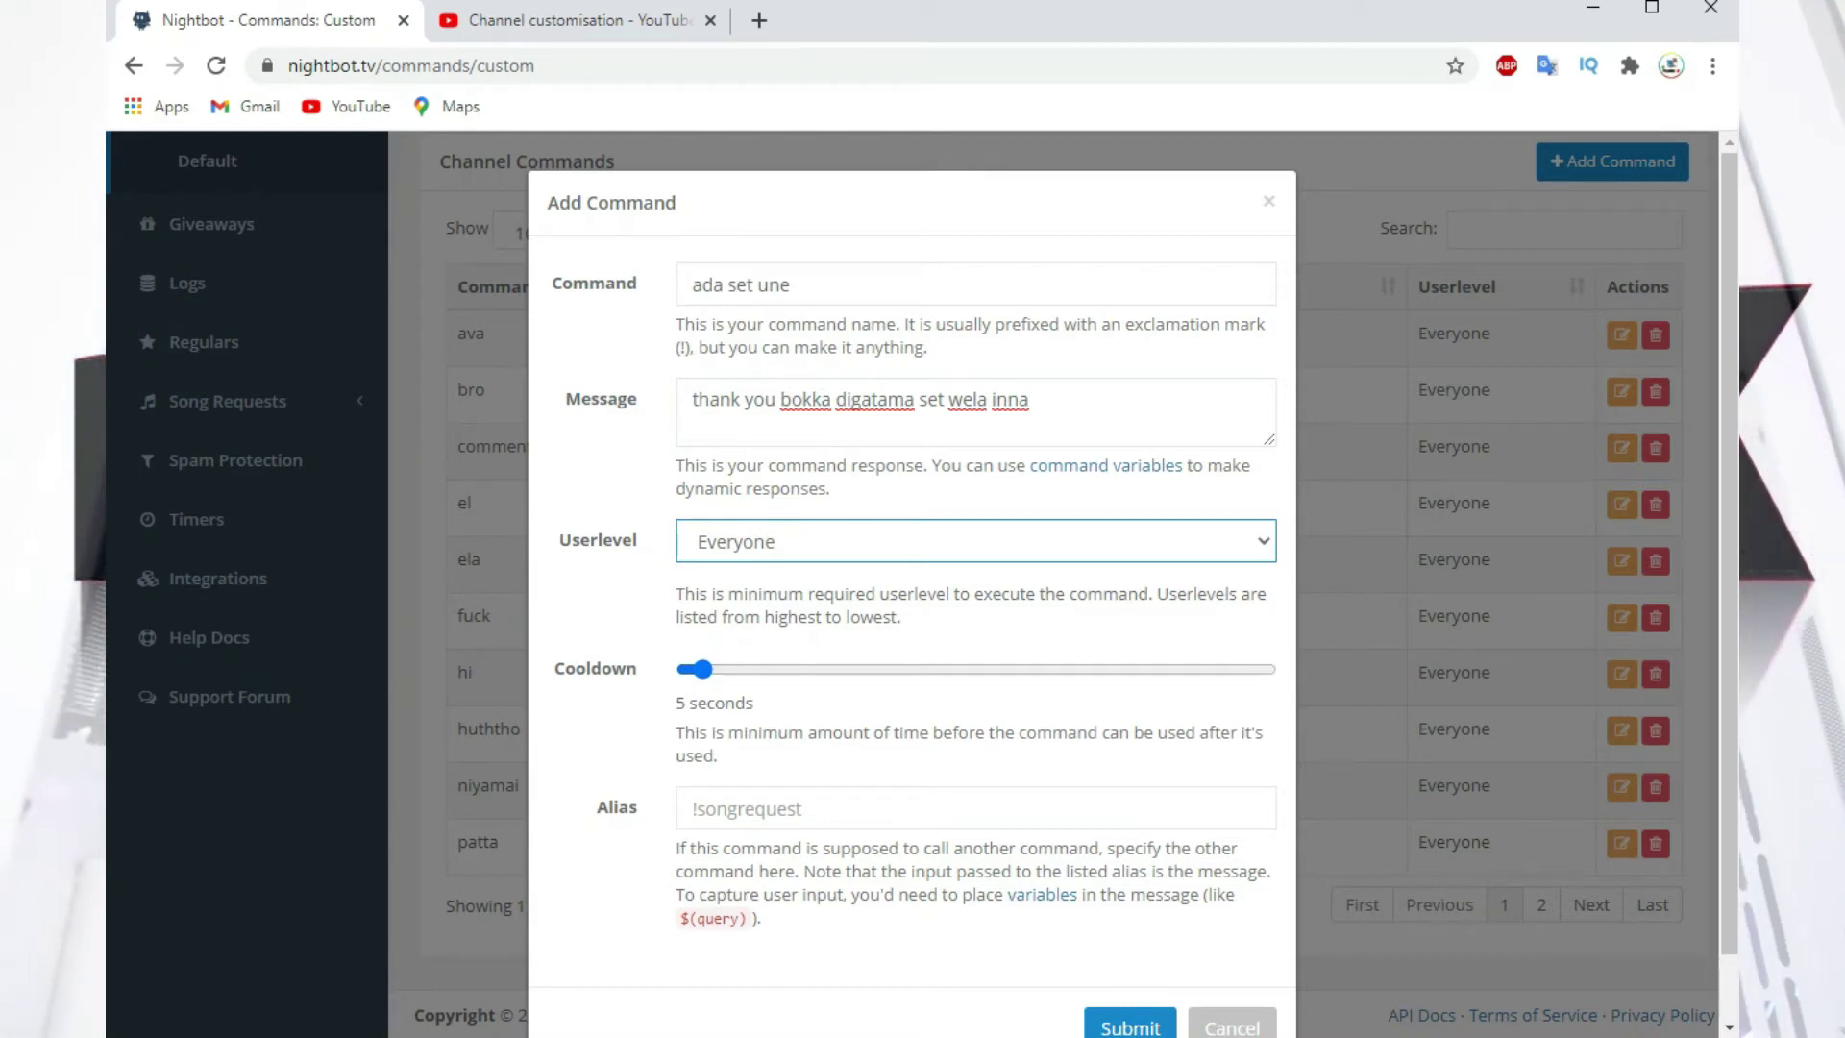
{"action": "scroll", "coordinate": [912, 584], "scroll_direction": "down", "scroll_amount": 1}
{"action": "left_click", "coordinate": [1130, 957]}
{"action": "key", "text": "Return"}
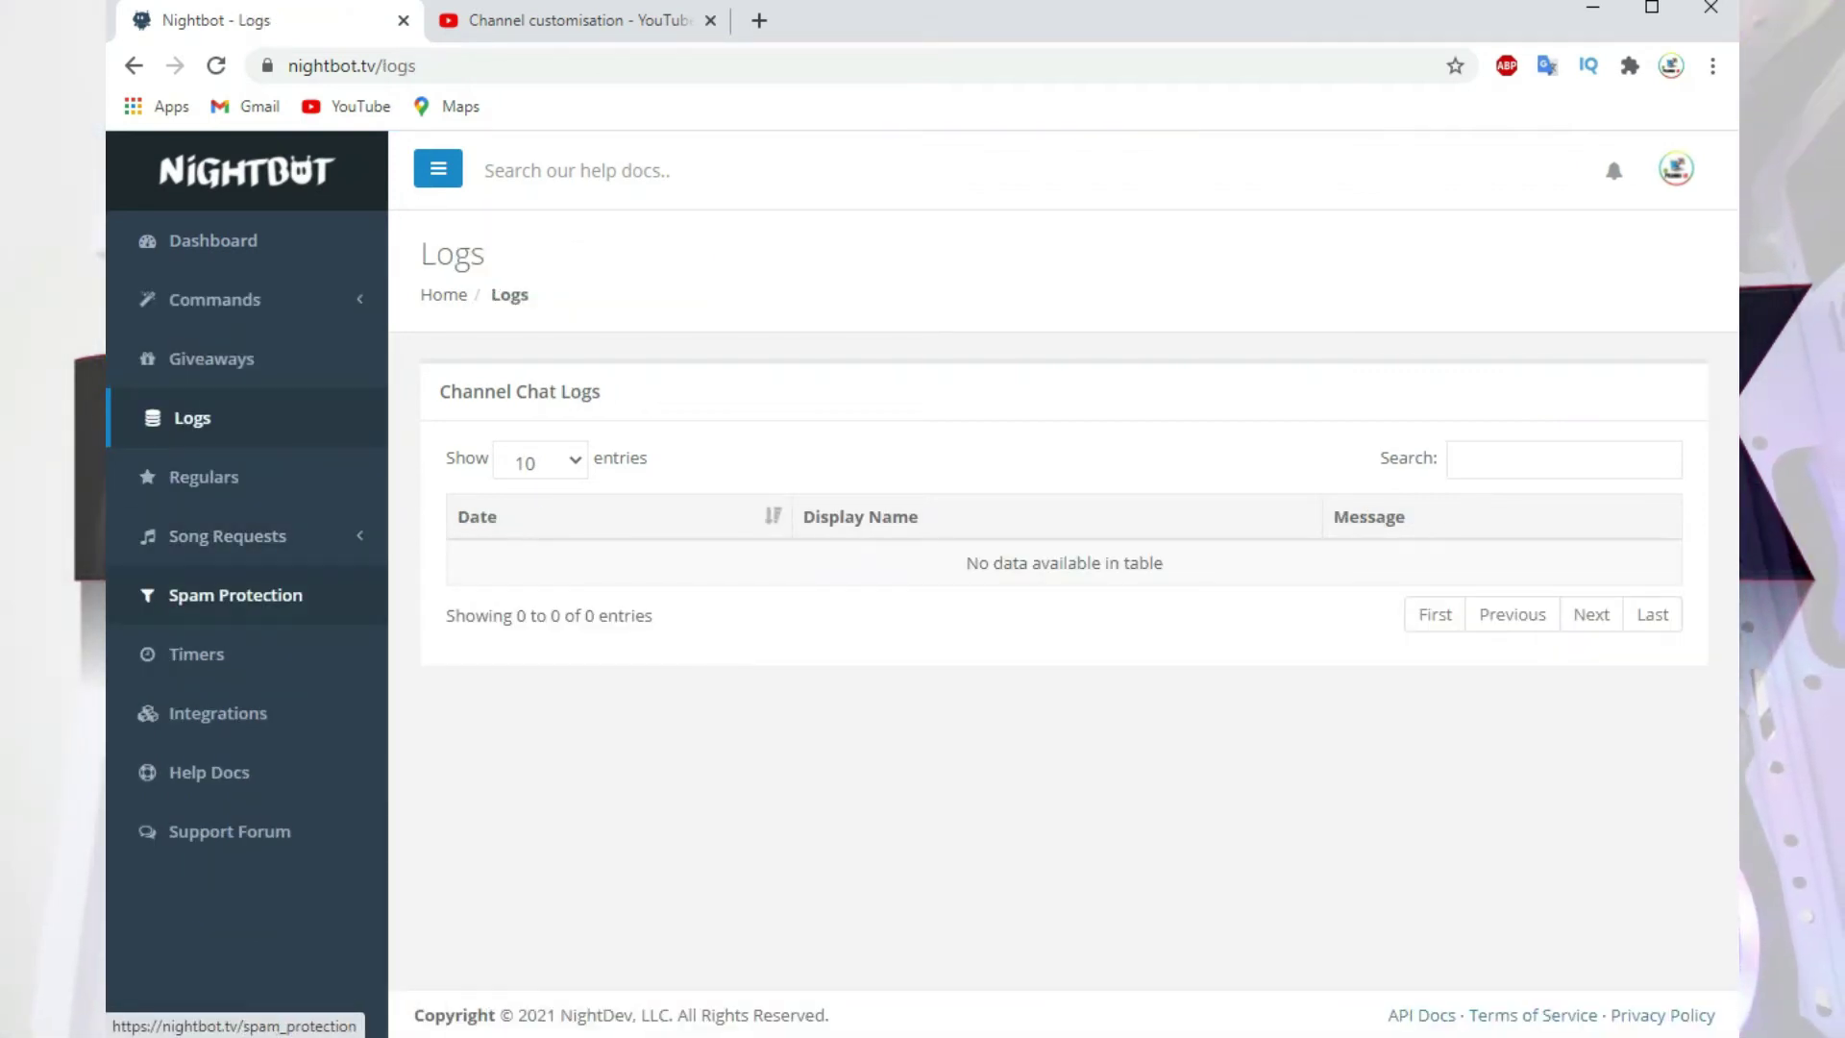
Step: Open Nightbot's Spam Protection page and review the filters for blacklisted words, caps, emotes, links, symbols and repetitions
{"action": "left_click", "coordinate": [235, 594]}
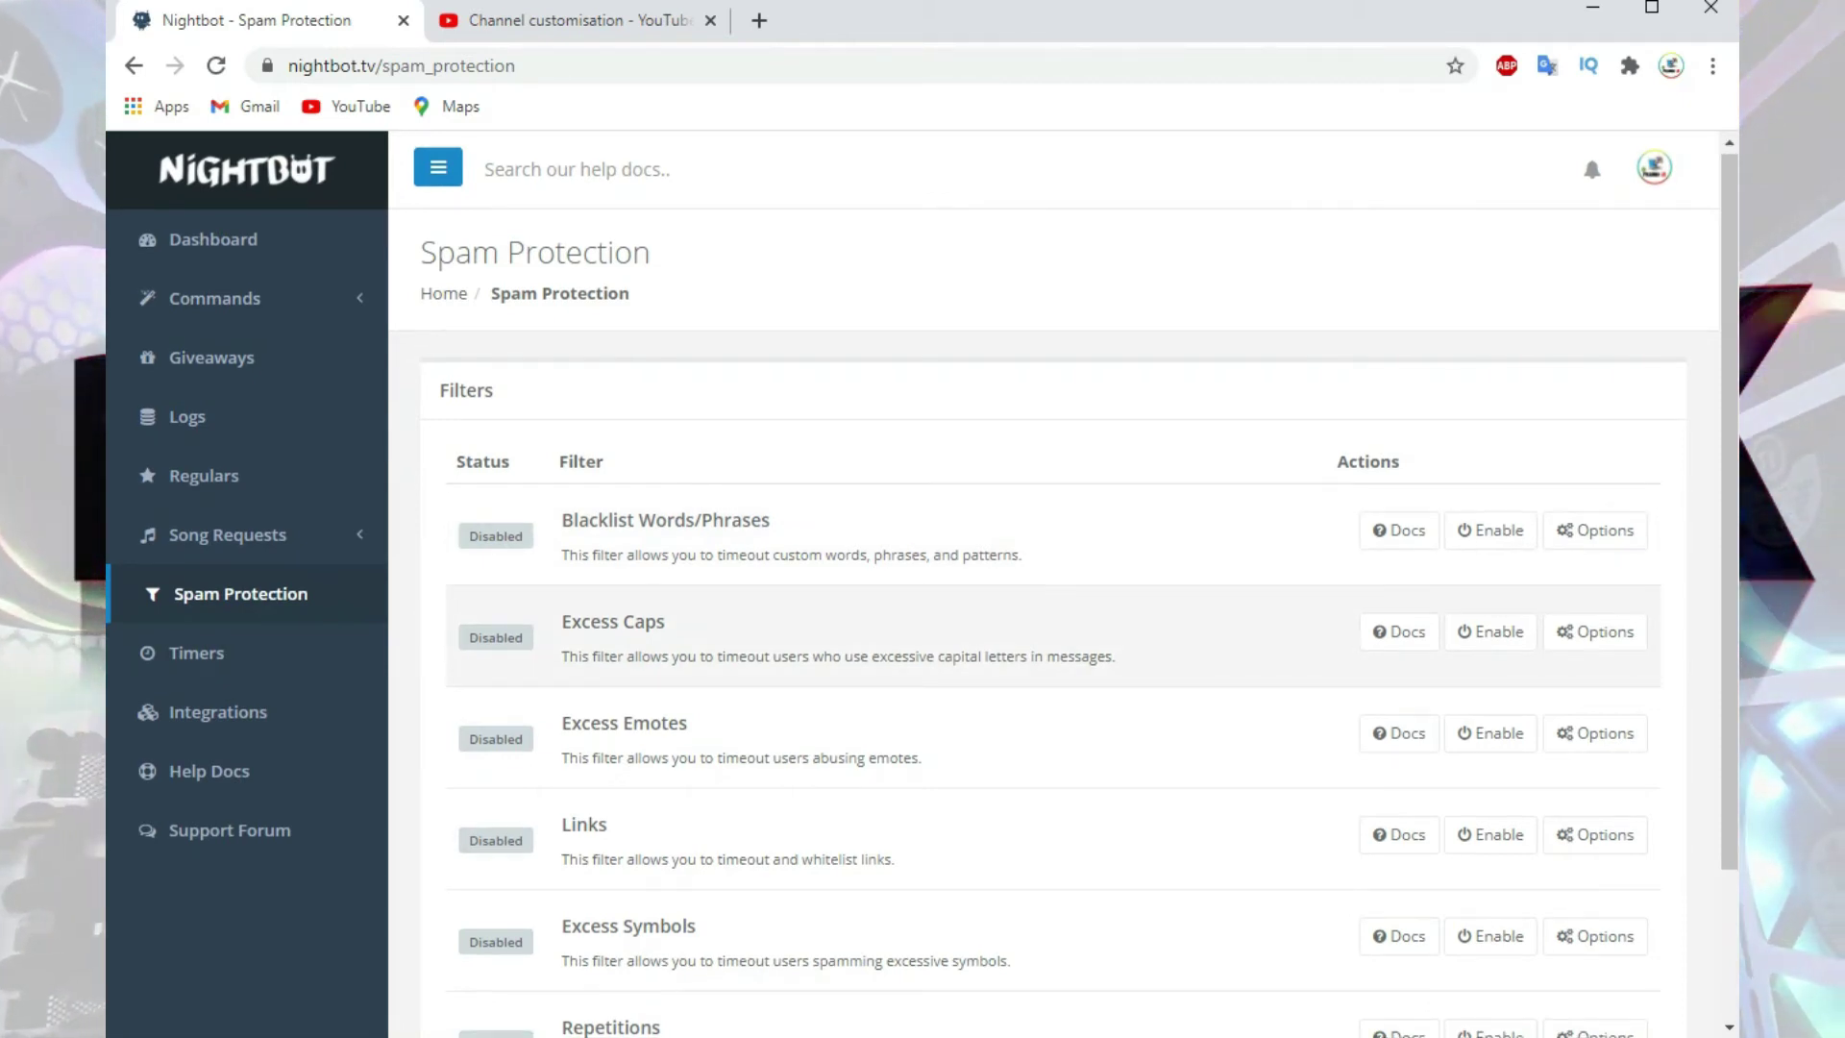
{"action": "scroll", "coordinate": [960, 634], "scroll_direction": "down", "scroll_amount": 1}
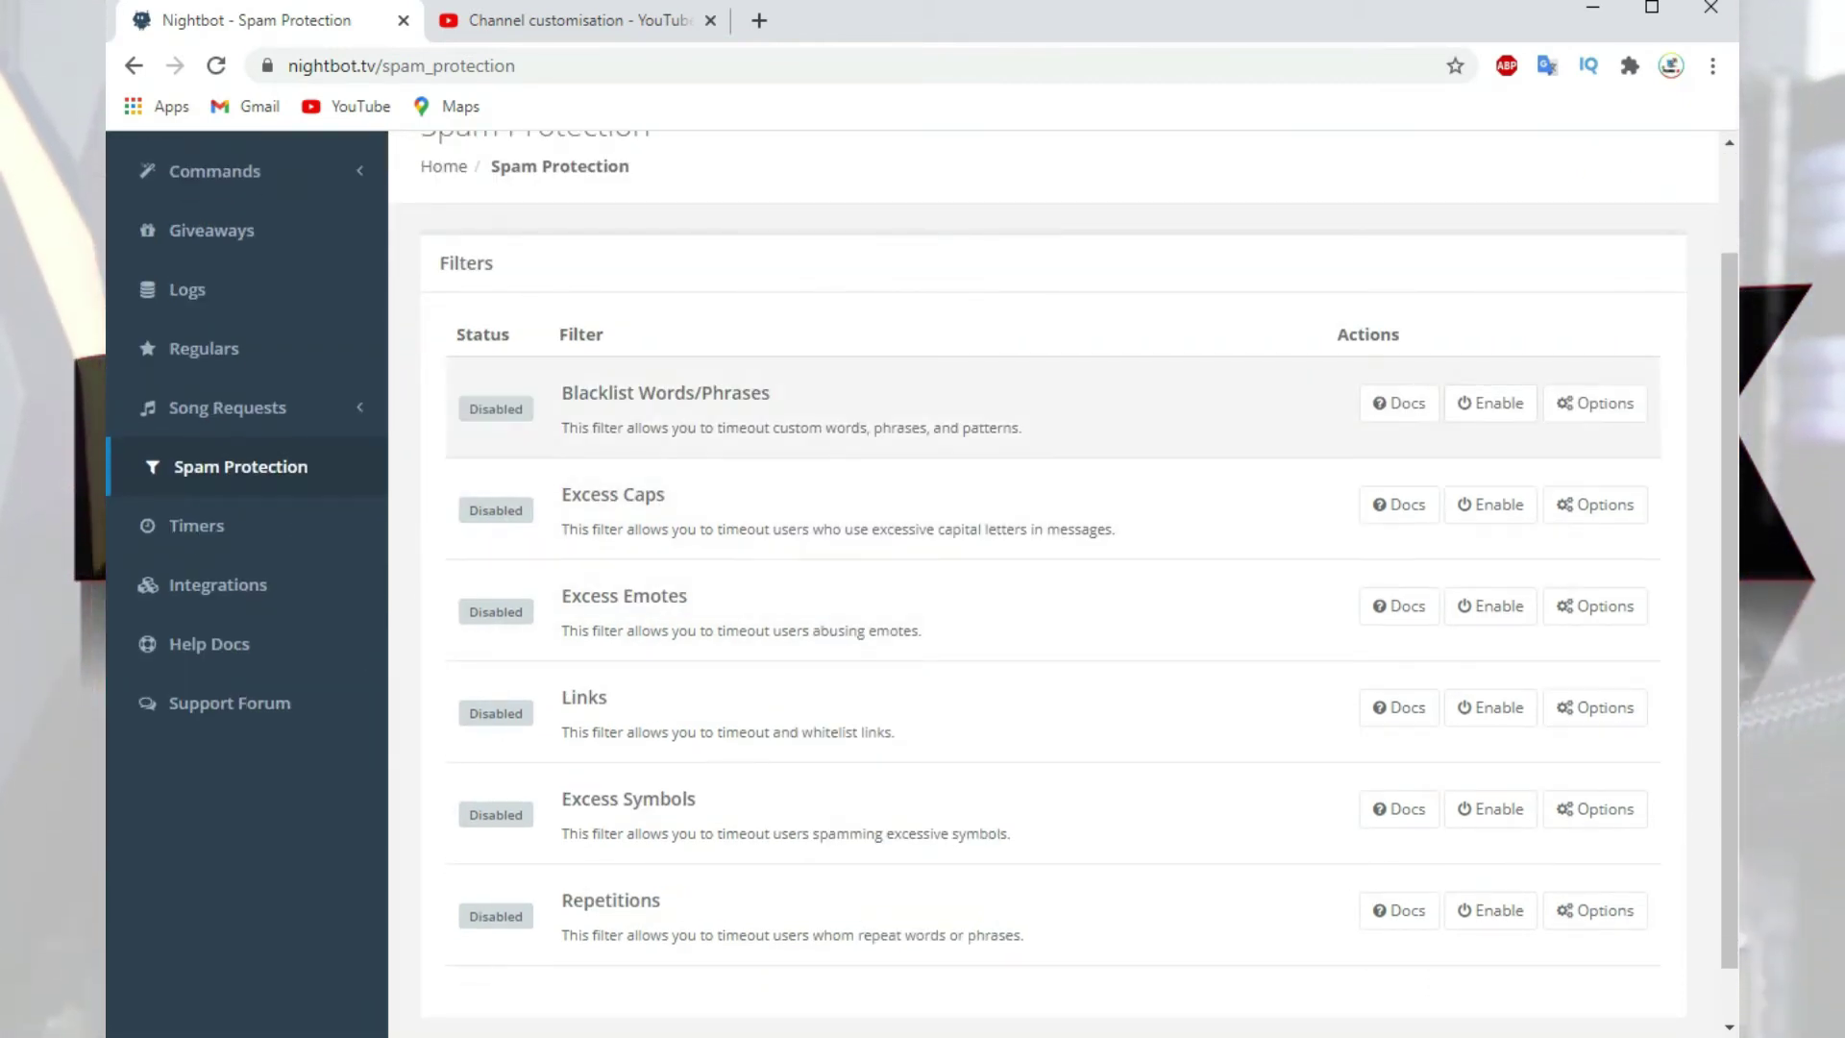
{"action": "scroll", "coordinate": [960, 548], "scroll_direction": "down", "scroll_amount": 1}
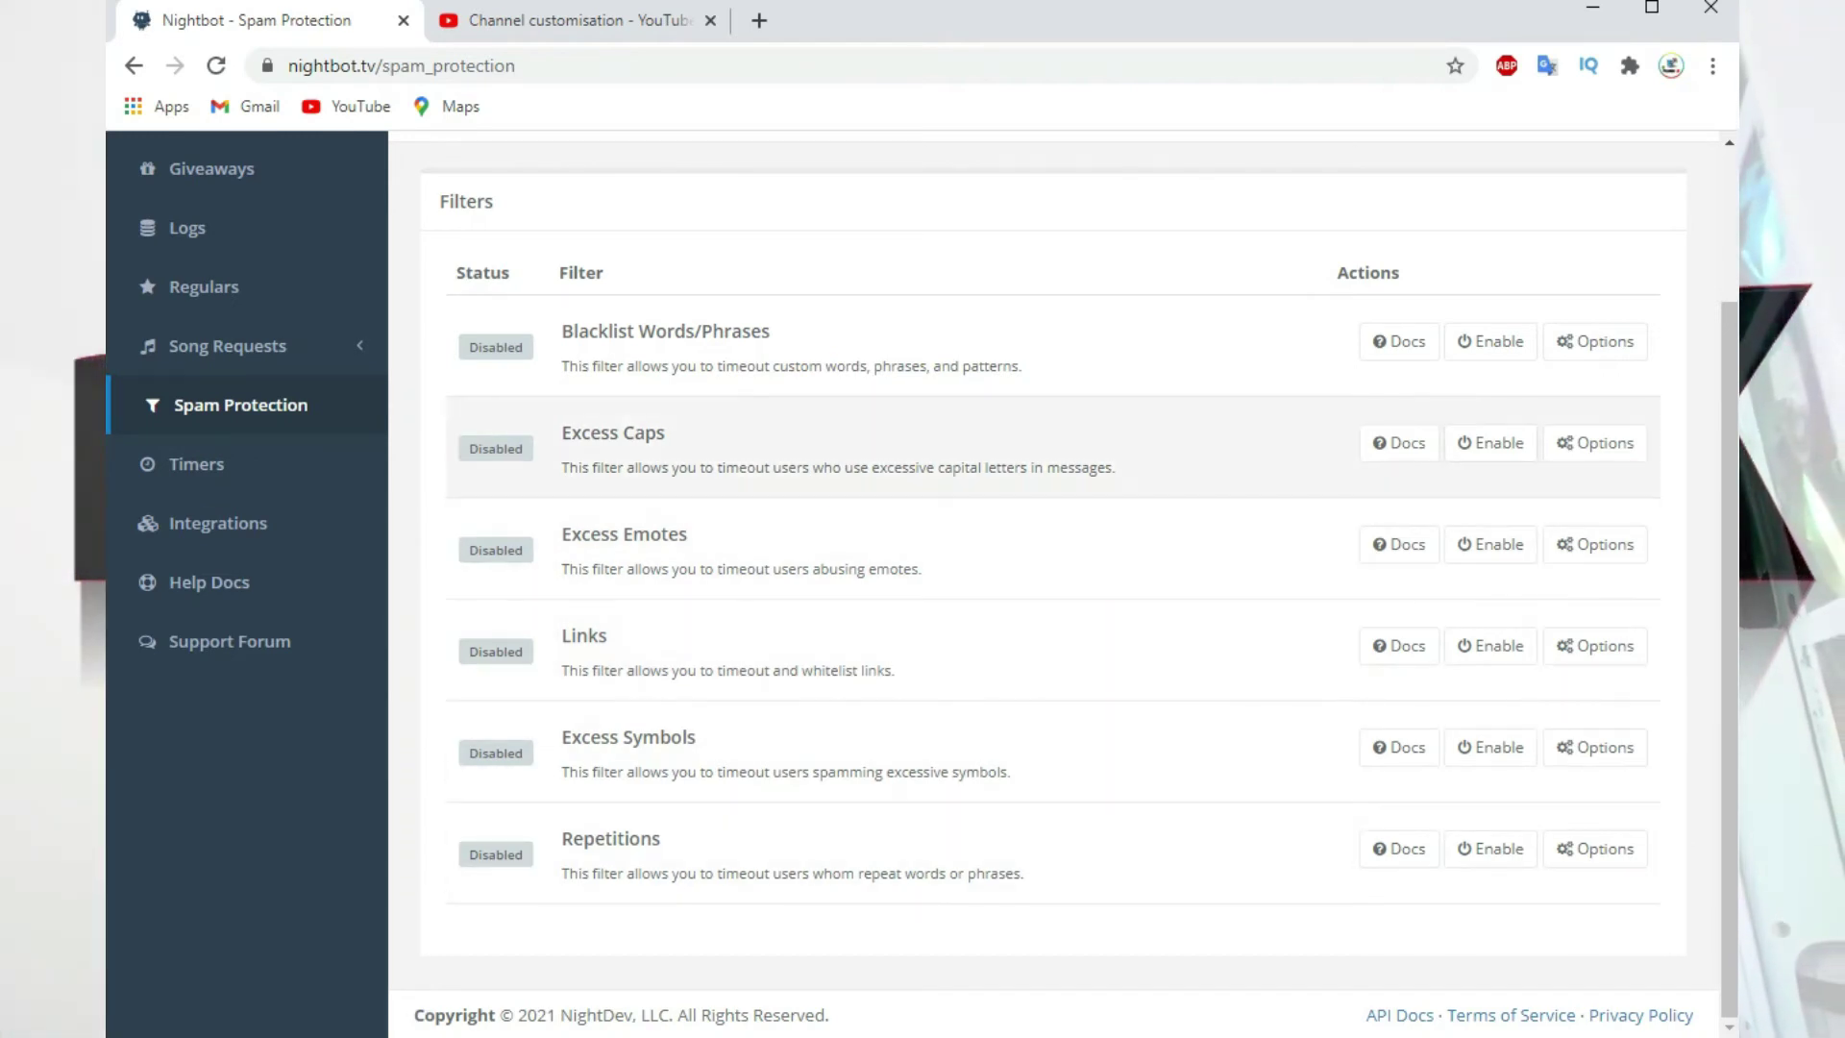
{"action": "scroll", "coordinate": [1056, 740], "scroll_direction": "up", "scroll_amount": 2}
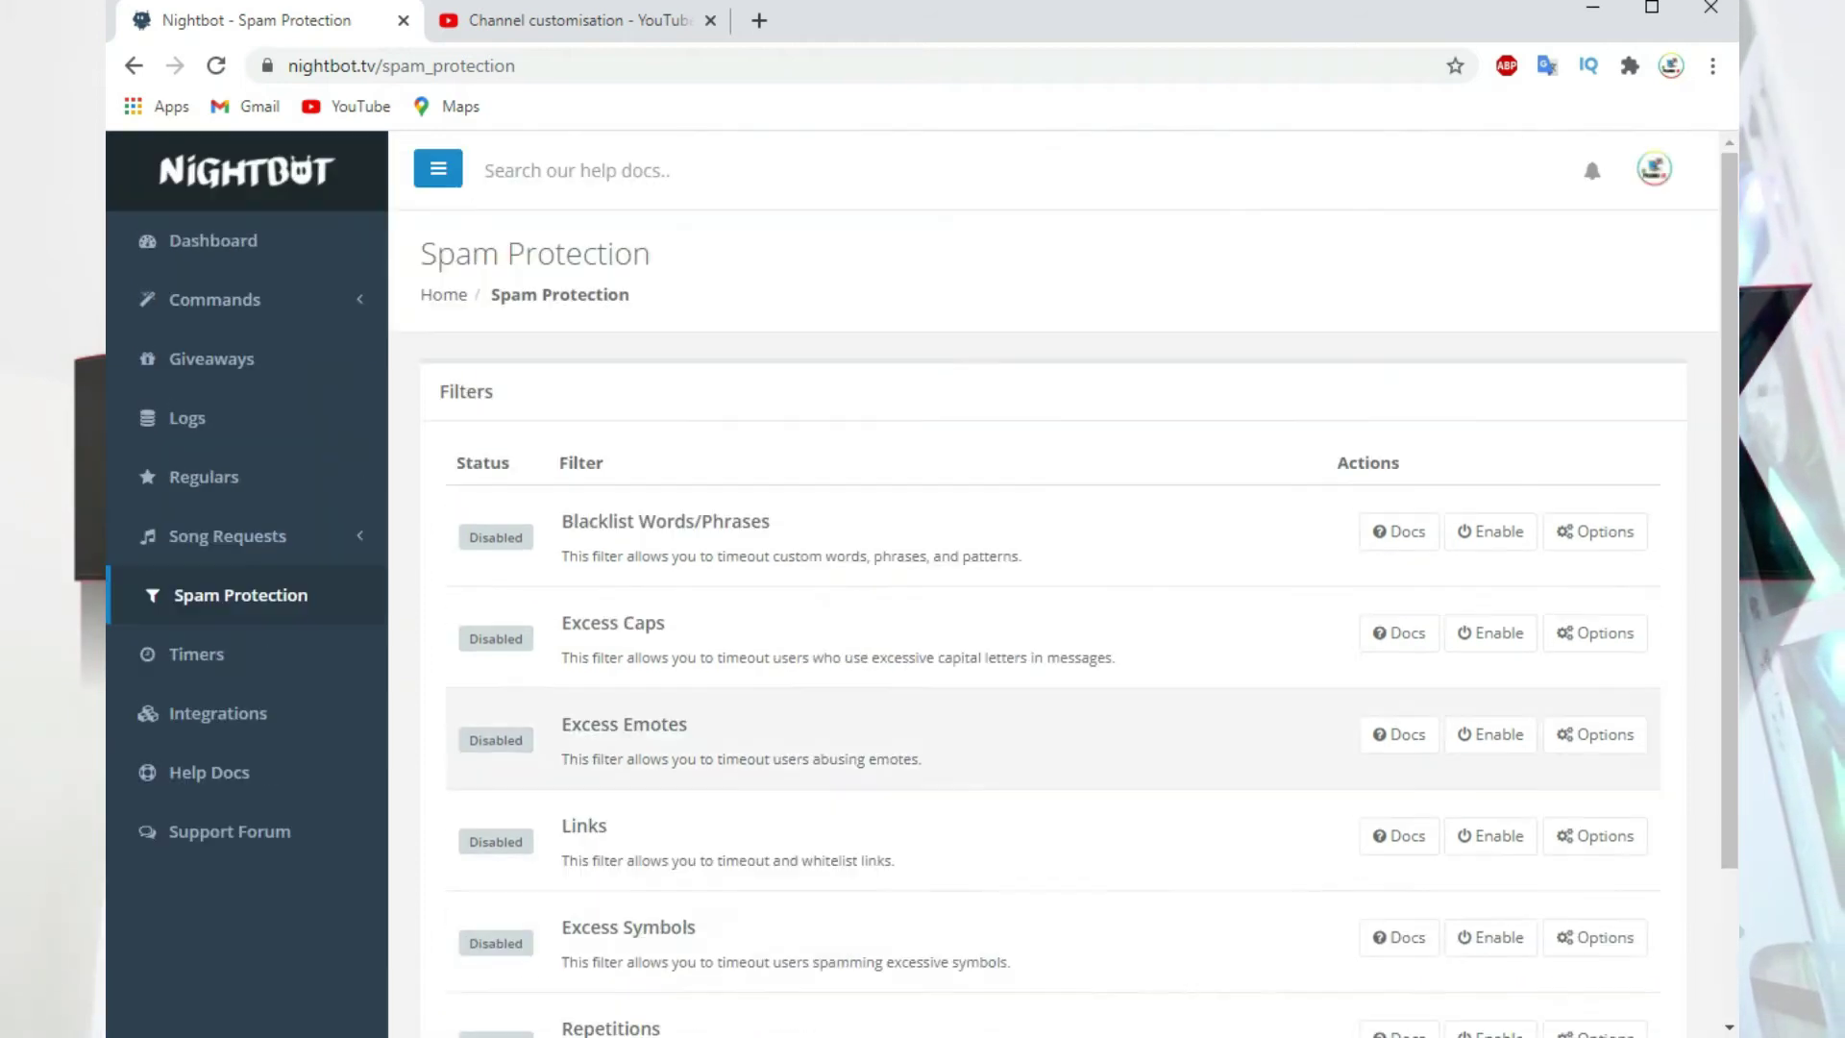
{"action": "scroll", "coordinate": [1057, 739], "scroll_direction": "down", "scroll_amount": 2}
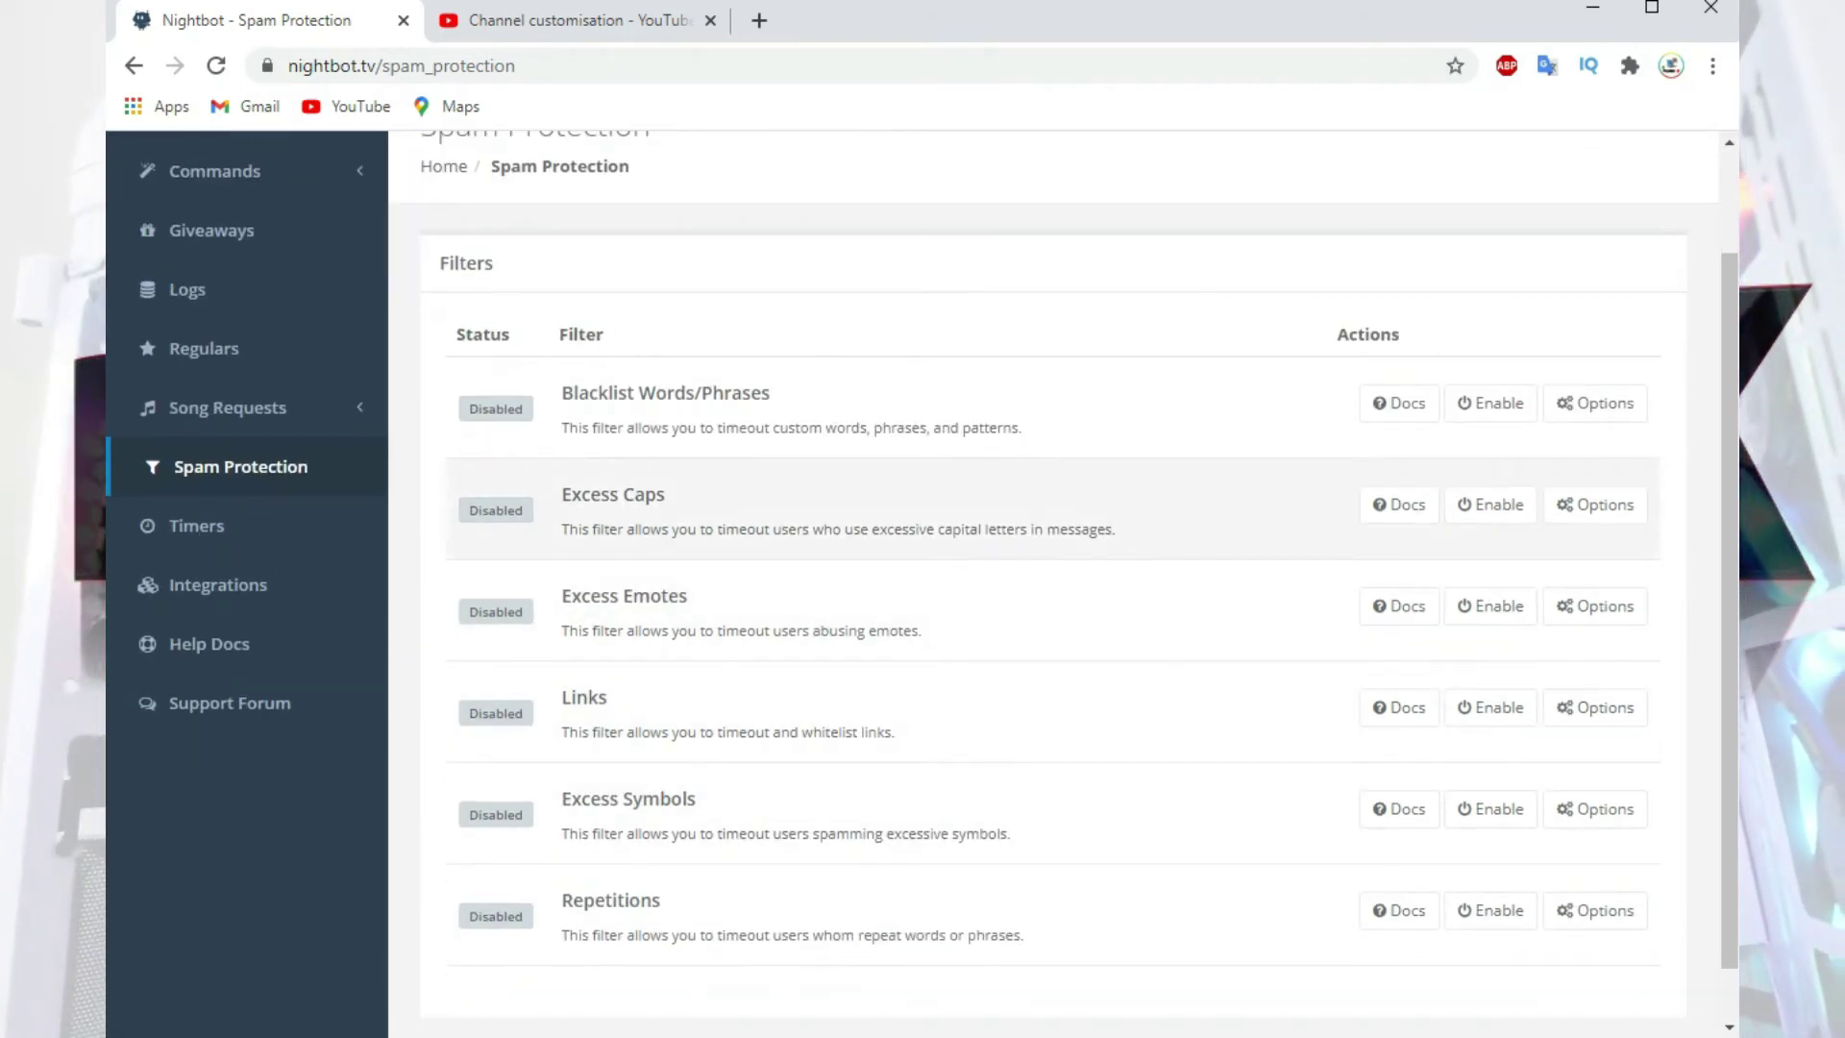
Step: Look through Nightbot's remaining spam filters, the Song Requests entries, the Regulars page and the chat Logs page
{"action": "scroll", "coordinate": [1057, 653], "scroll_direction": "down", "scroll_amount": 1}
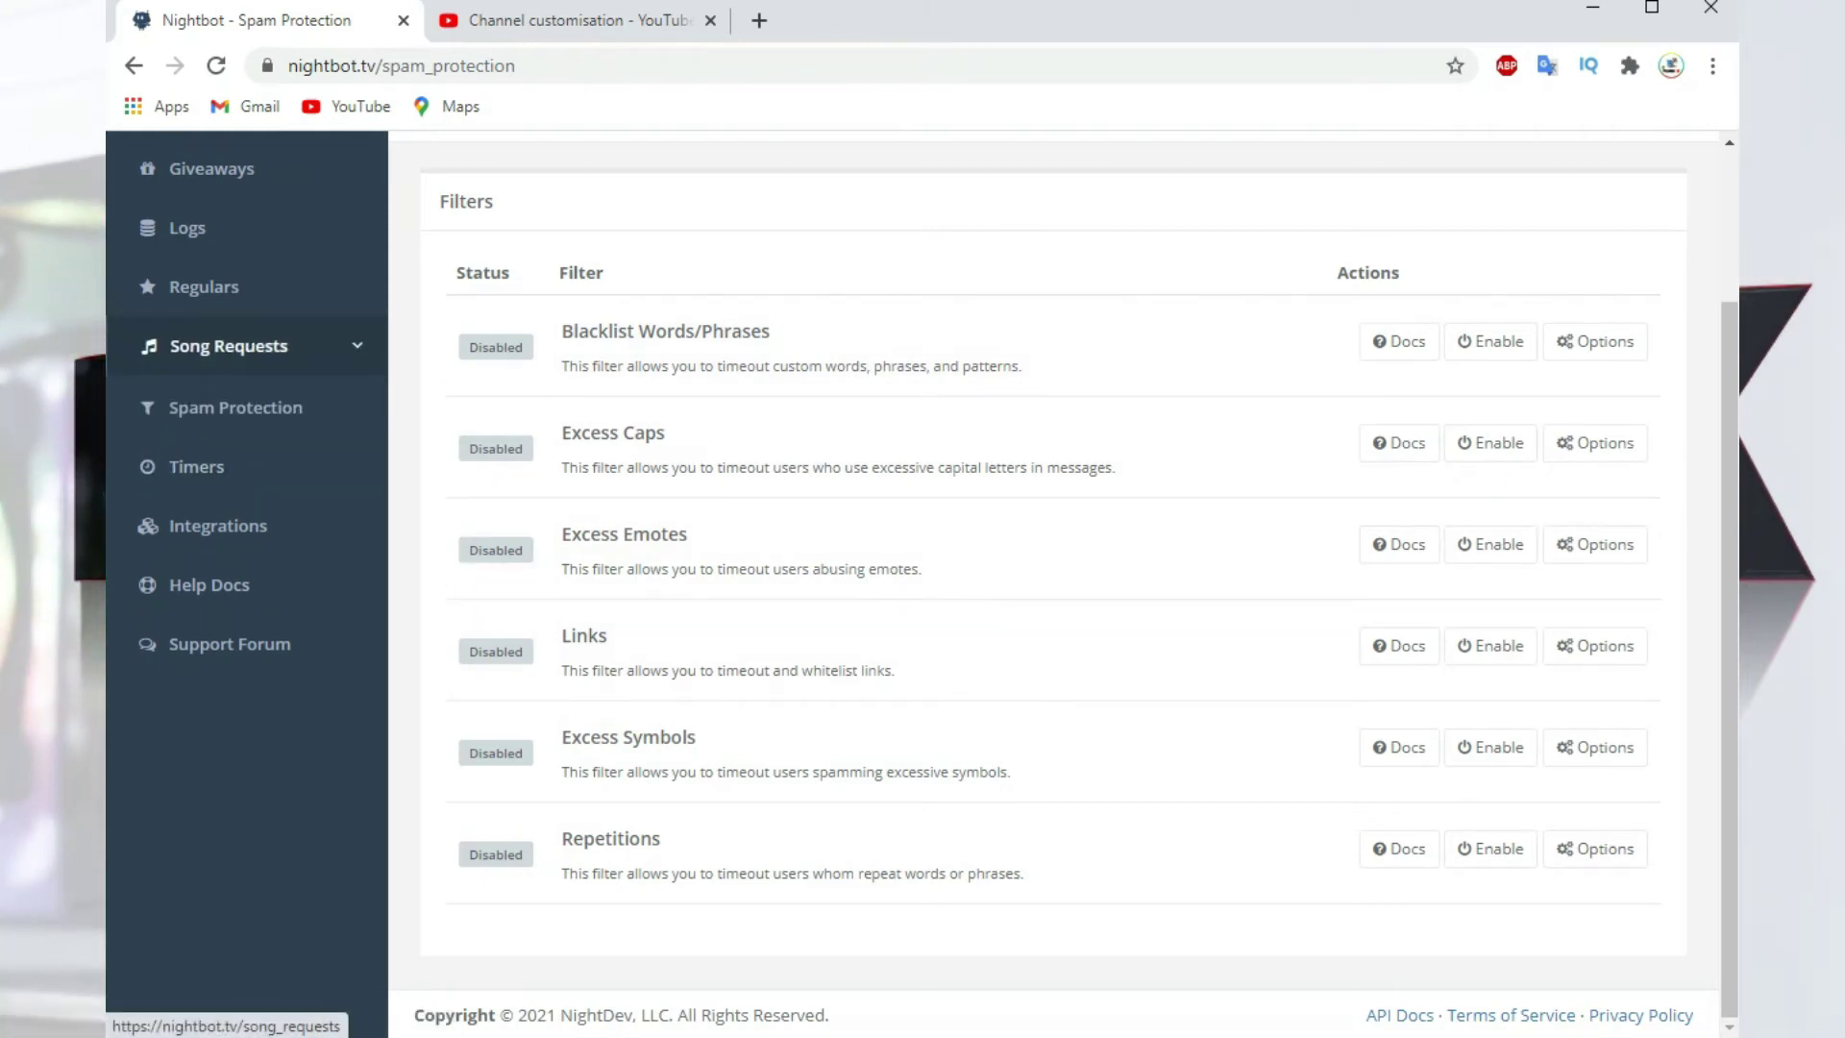
{"action": "left_click", "coordinate": [229, 346]}
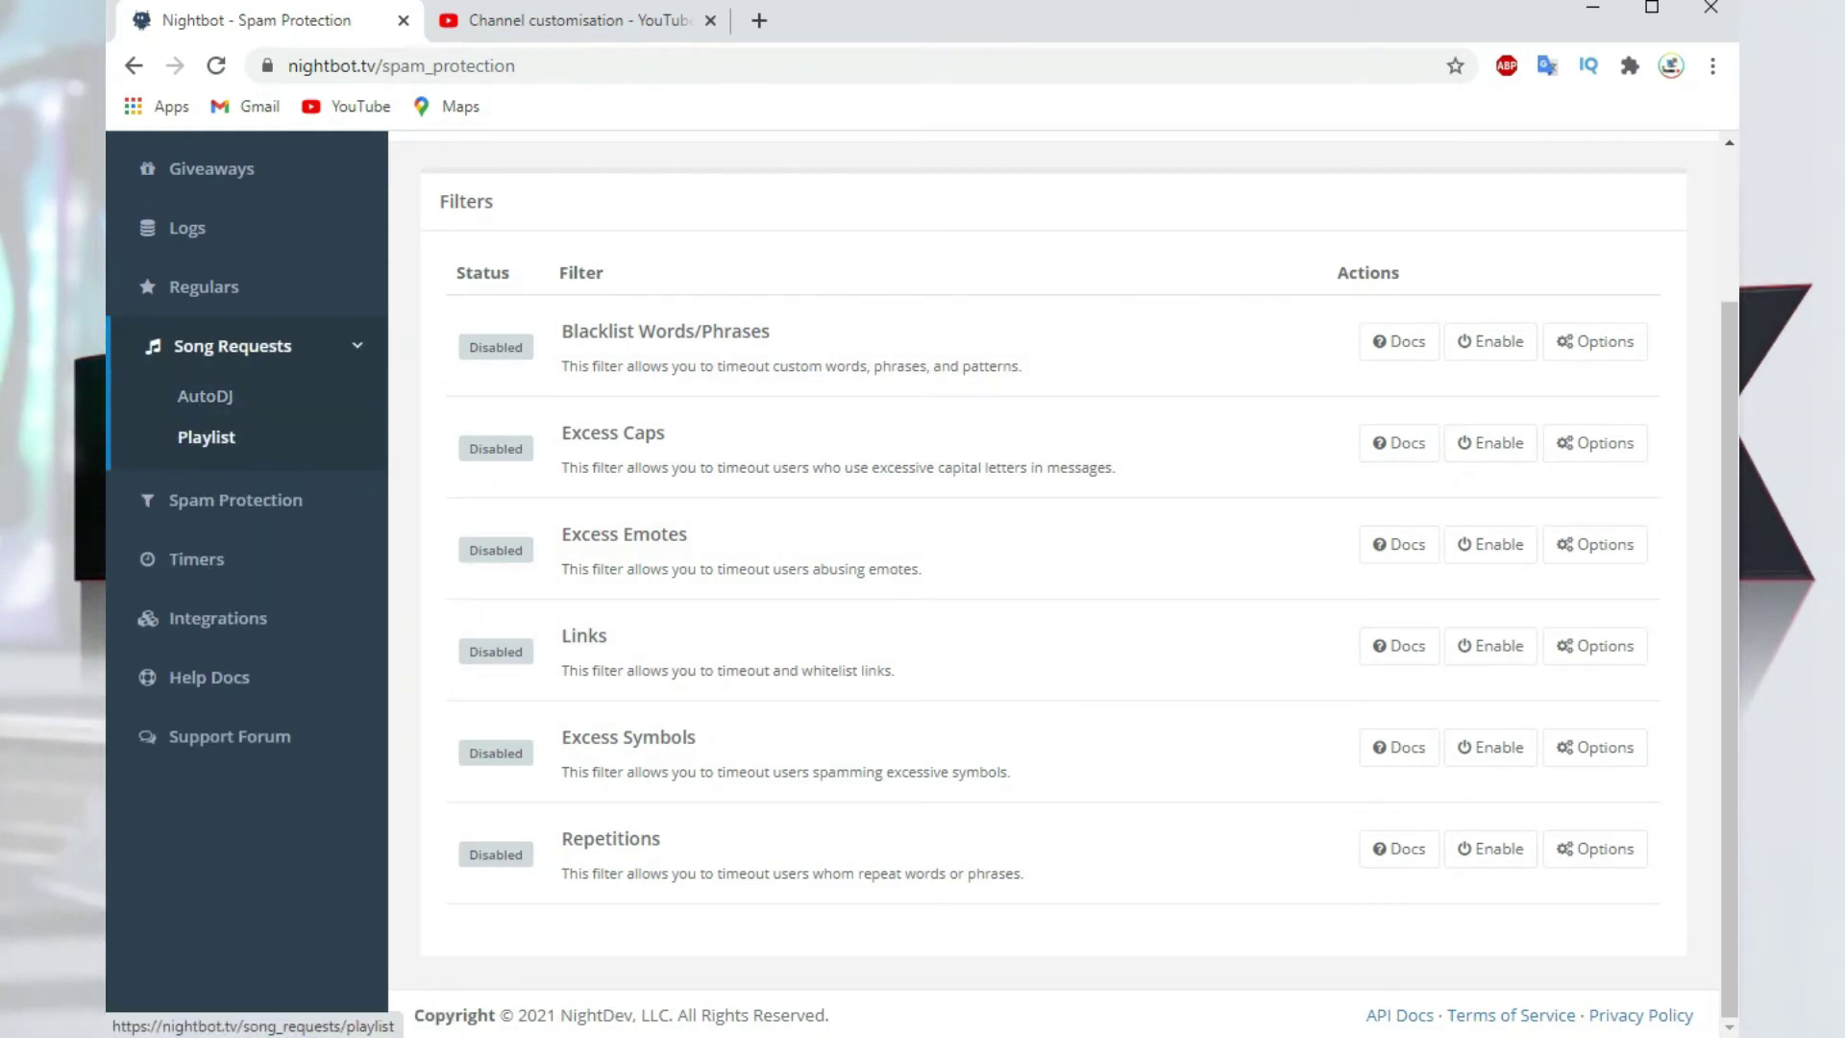
{"action": "left_click", "coordinate": [204, 287]}
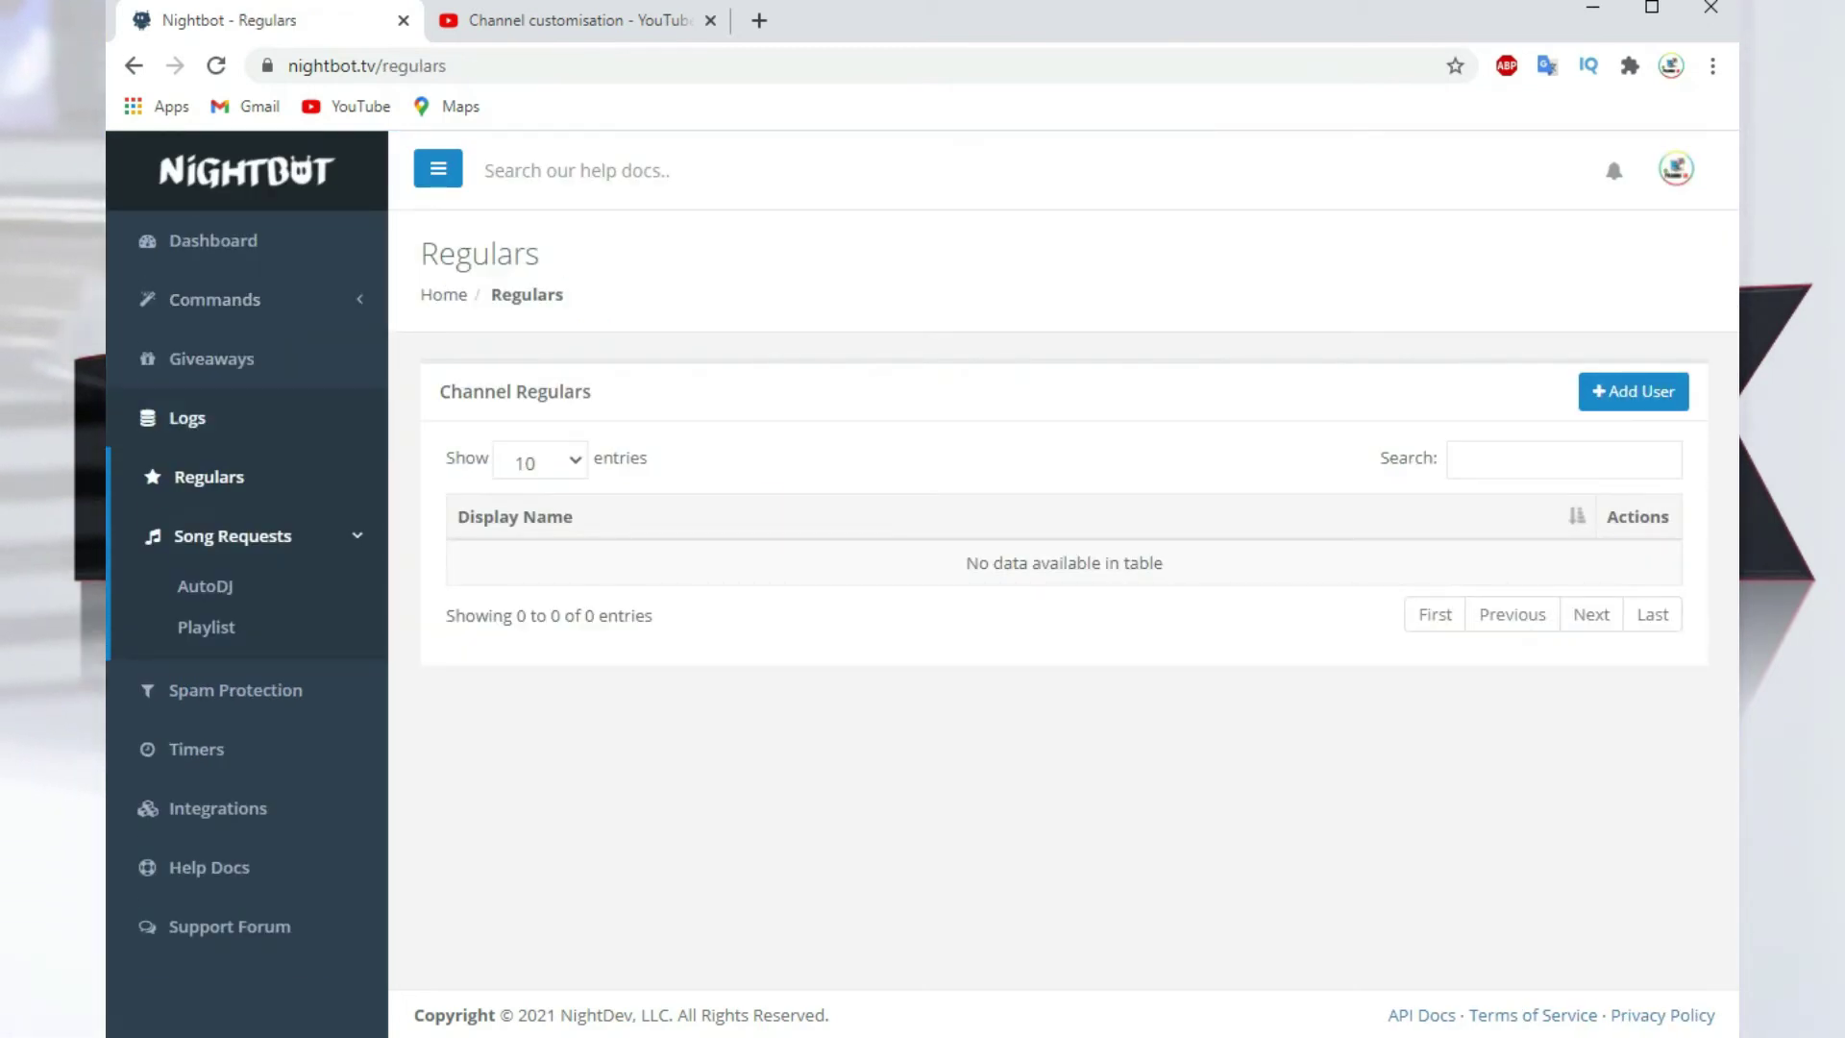
{"action": "left_click", "coordinate": [187, 418]}
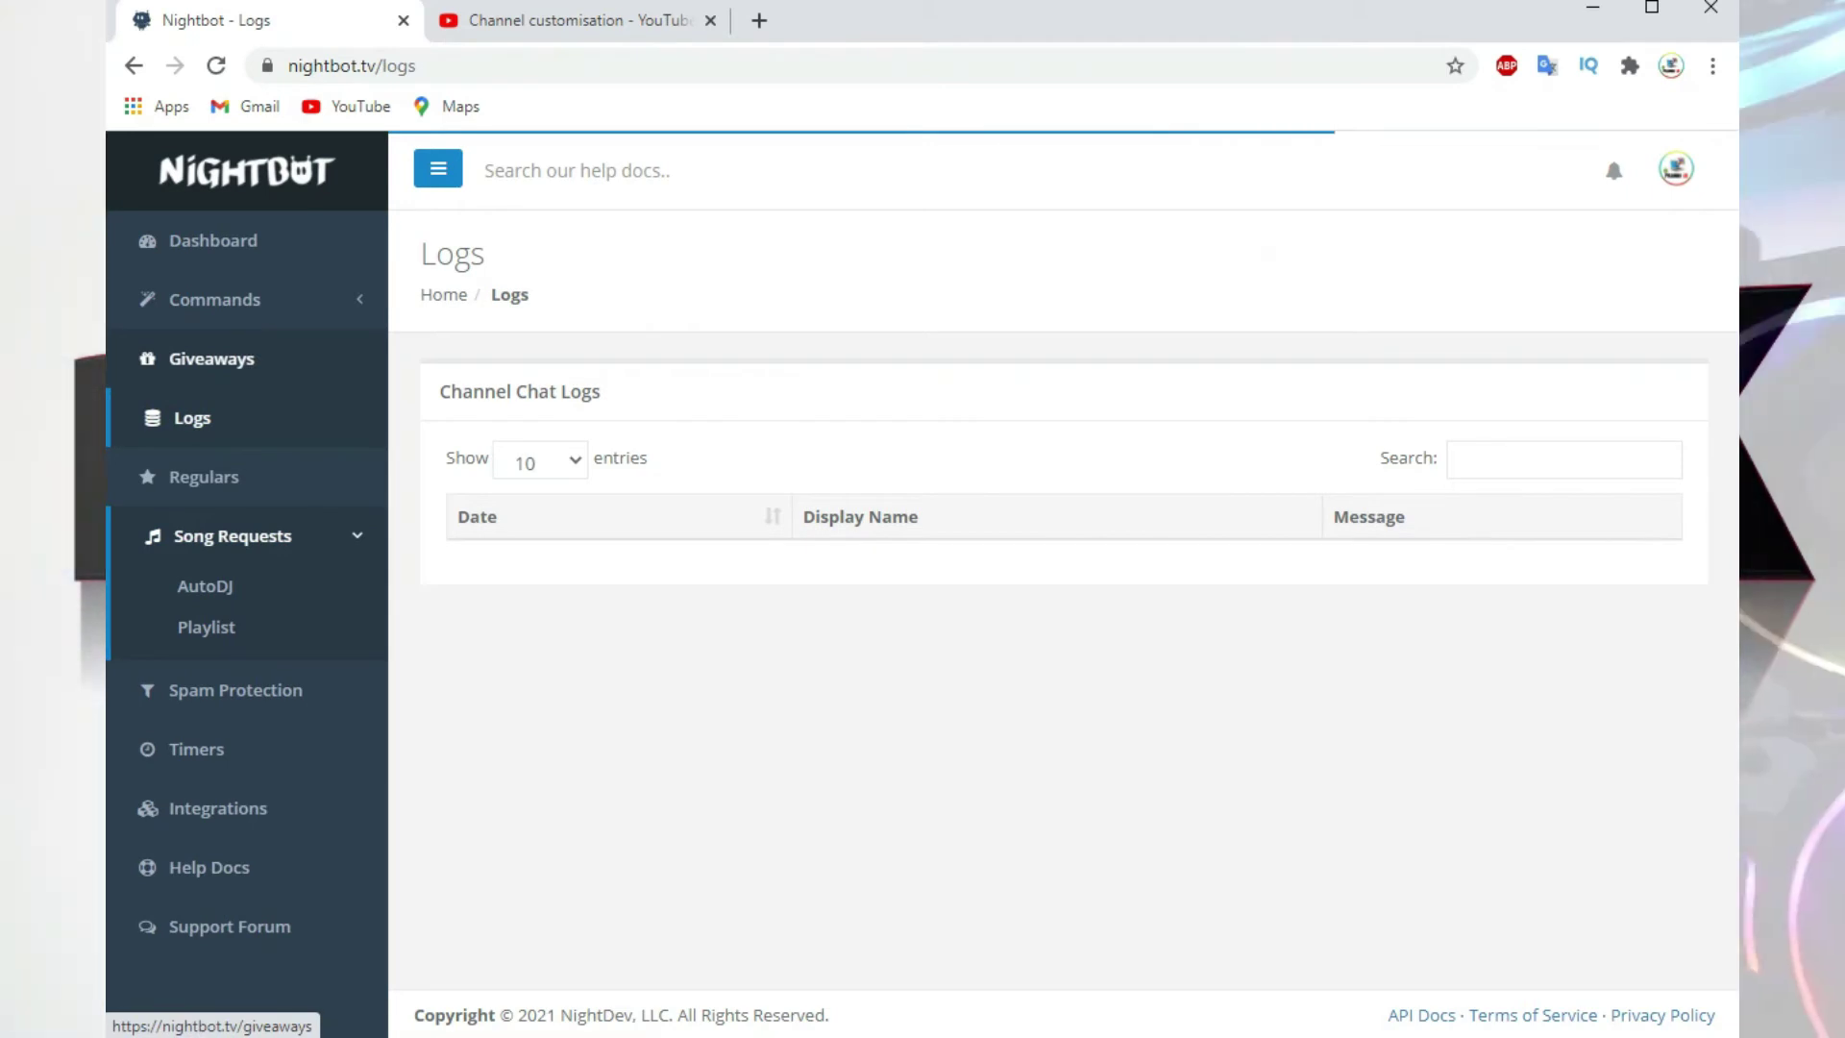
Step: On the Dashboard, make Nightbot leave the channel and have it join again
{"action": "left_click", "coordinate": [213, 240]}
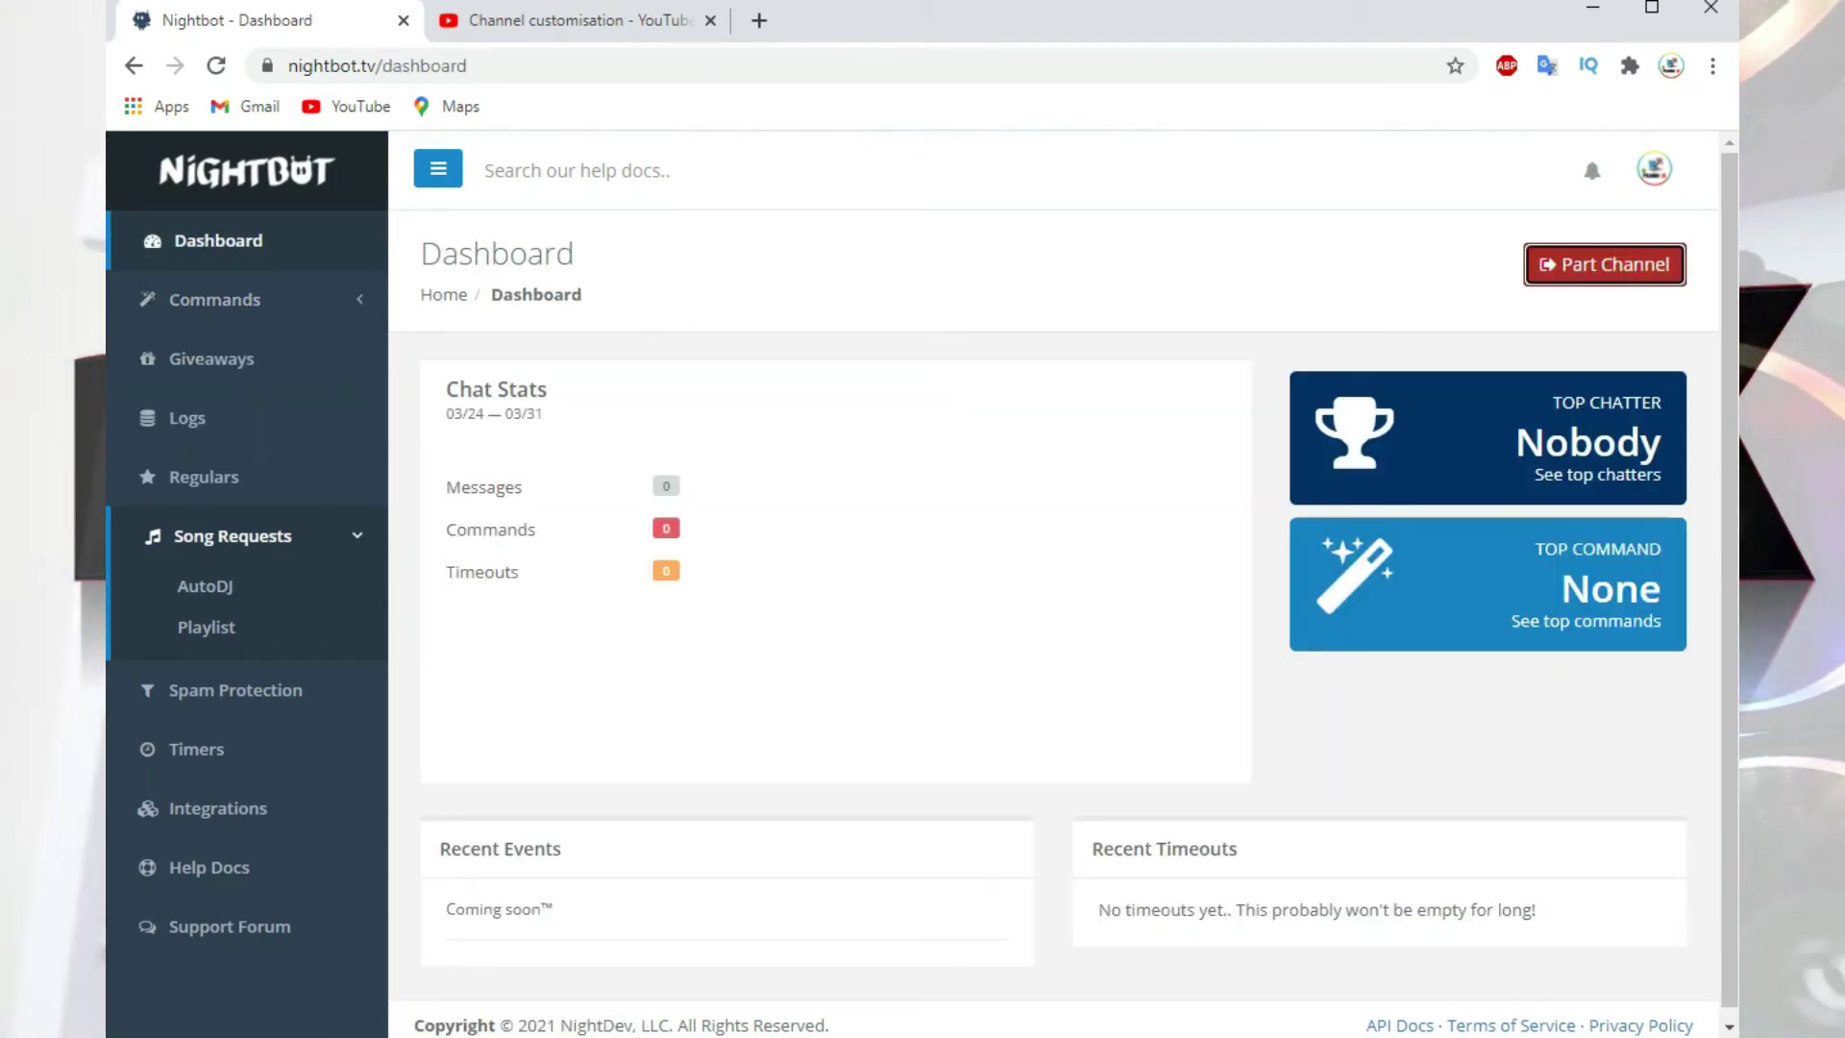
{"action": "left_click", "coordinate": [1605, 265]}
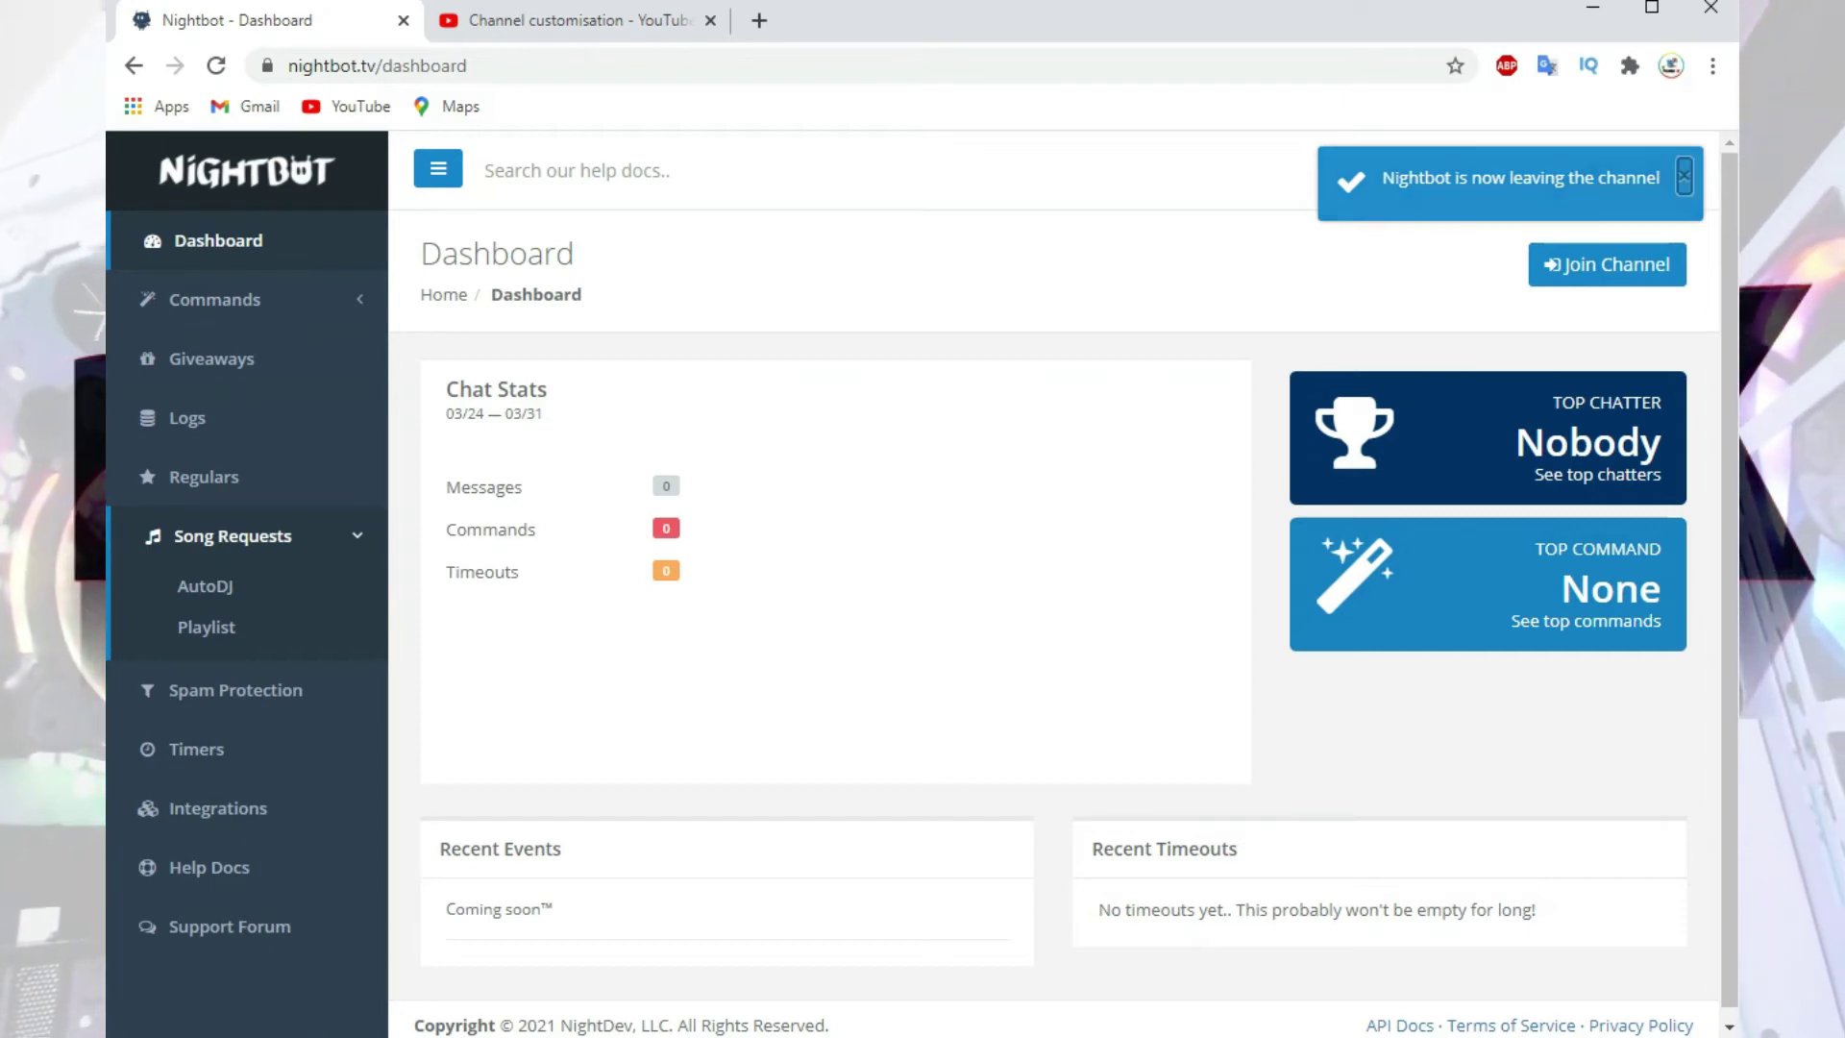
{"action": "left_click", "coordinate": [1606, 266]}
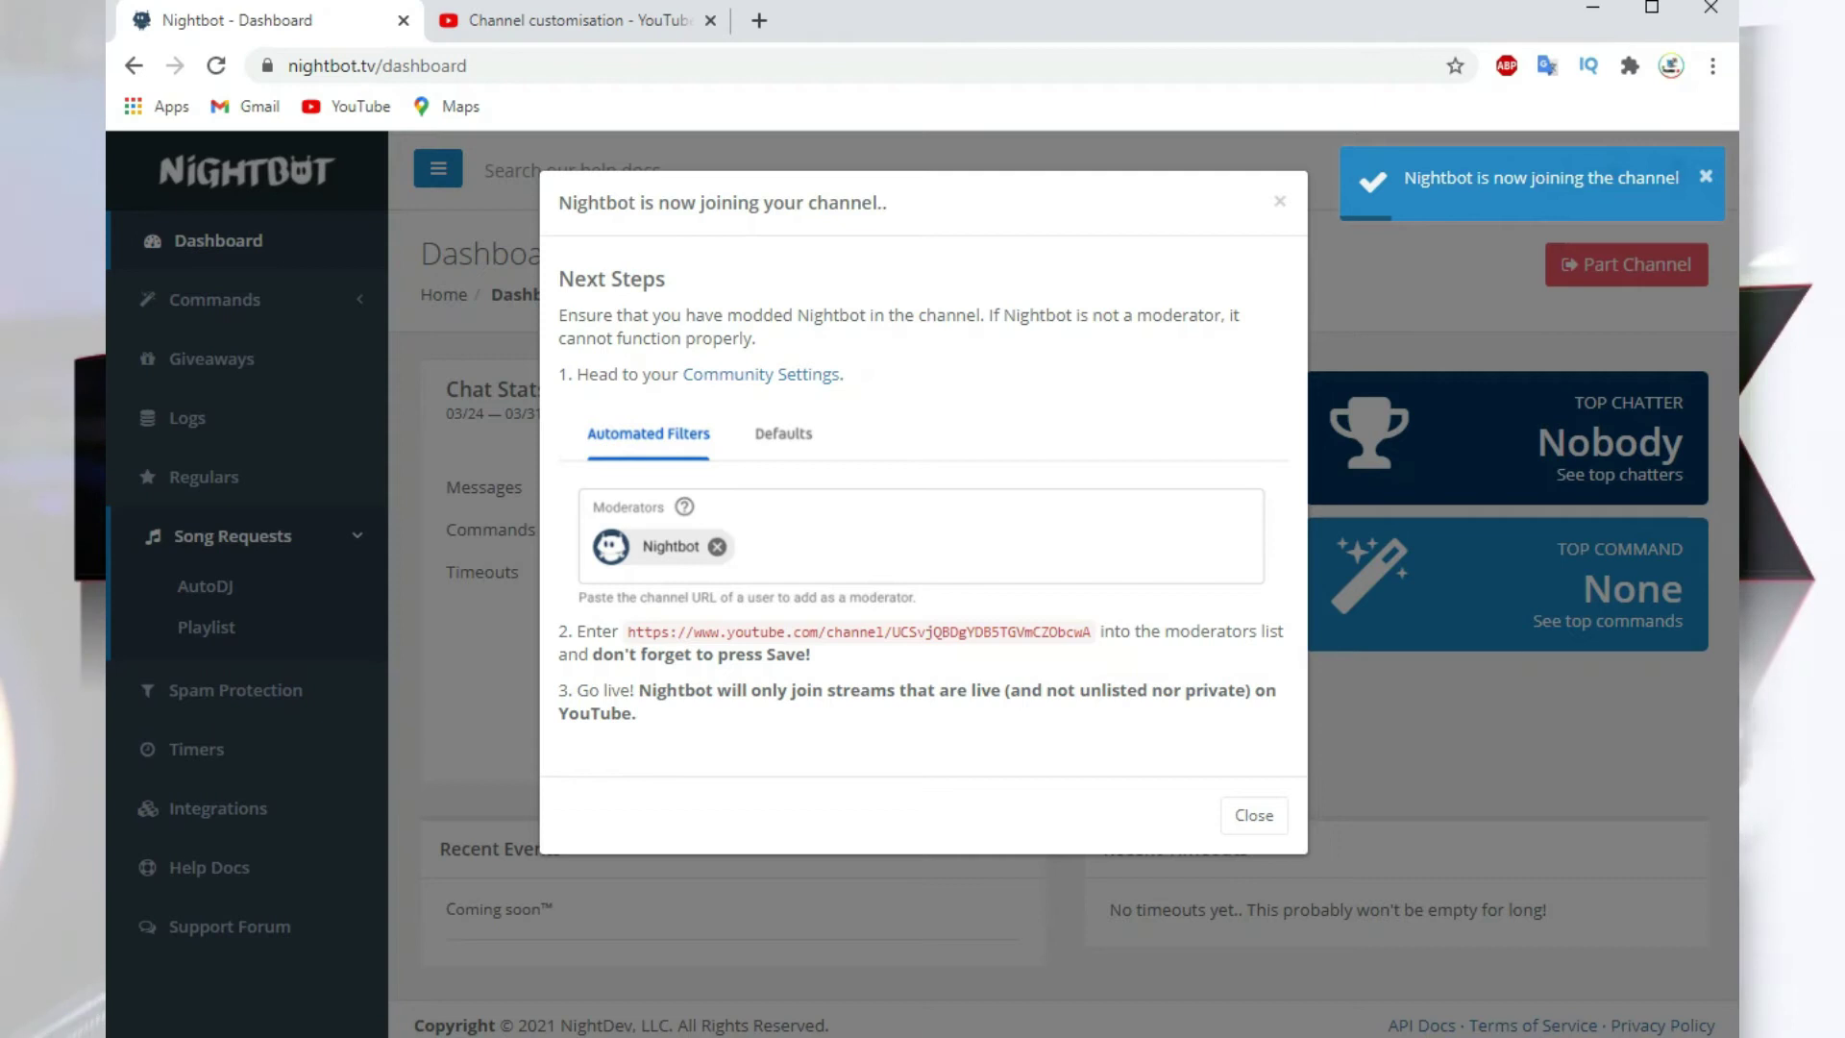
Step: Copy Nightbot's YouTube channel URL from step 2 of the joining instructions
{"action": "left_click_drag", "start_coordinate": [1099, 631], "coordinate": [628, 631]}
{"action": "key", "text": "ctrl+c"}
{"action": "right_click", "coordinate": [656, 637]}
{"action": "left_click", "coordinate": [711, 650]}
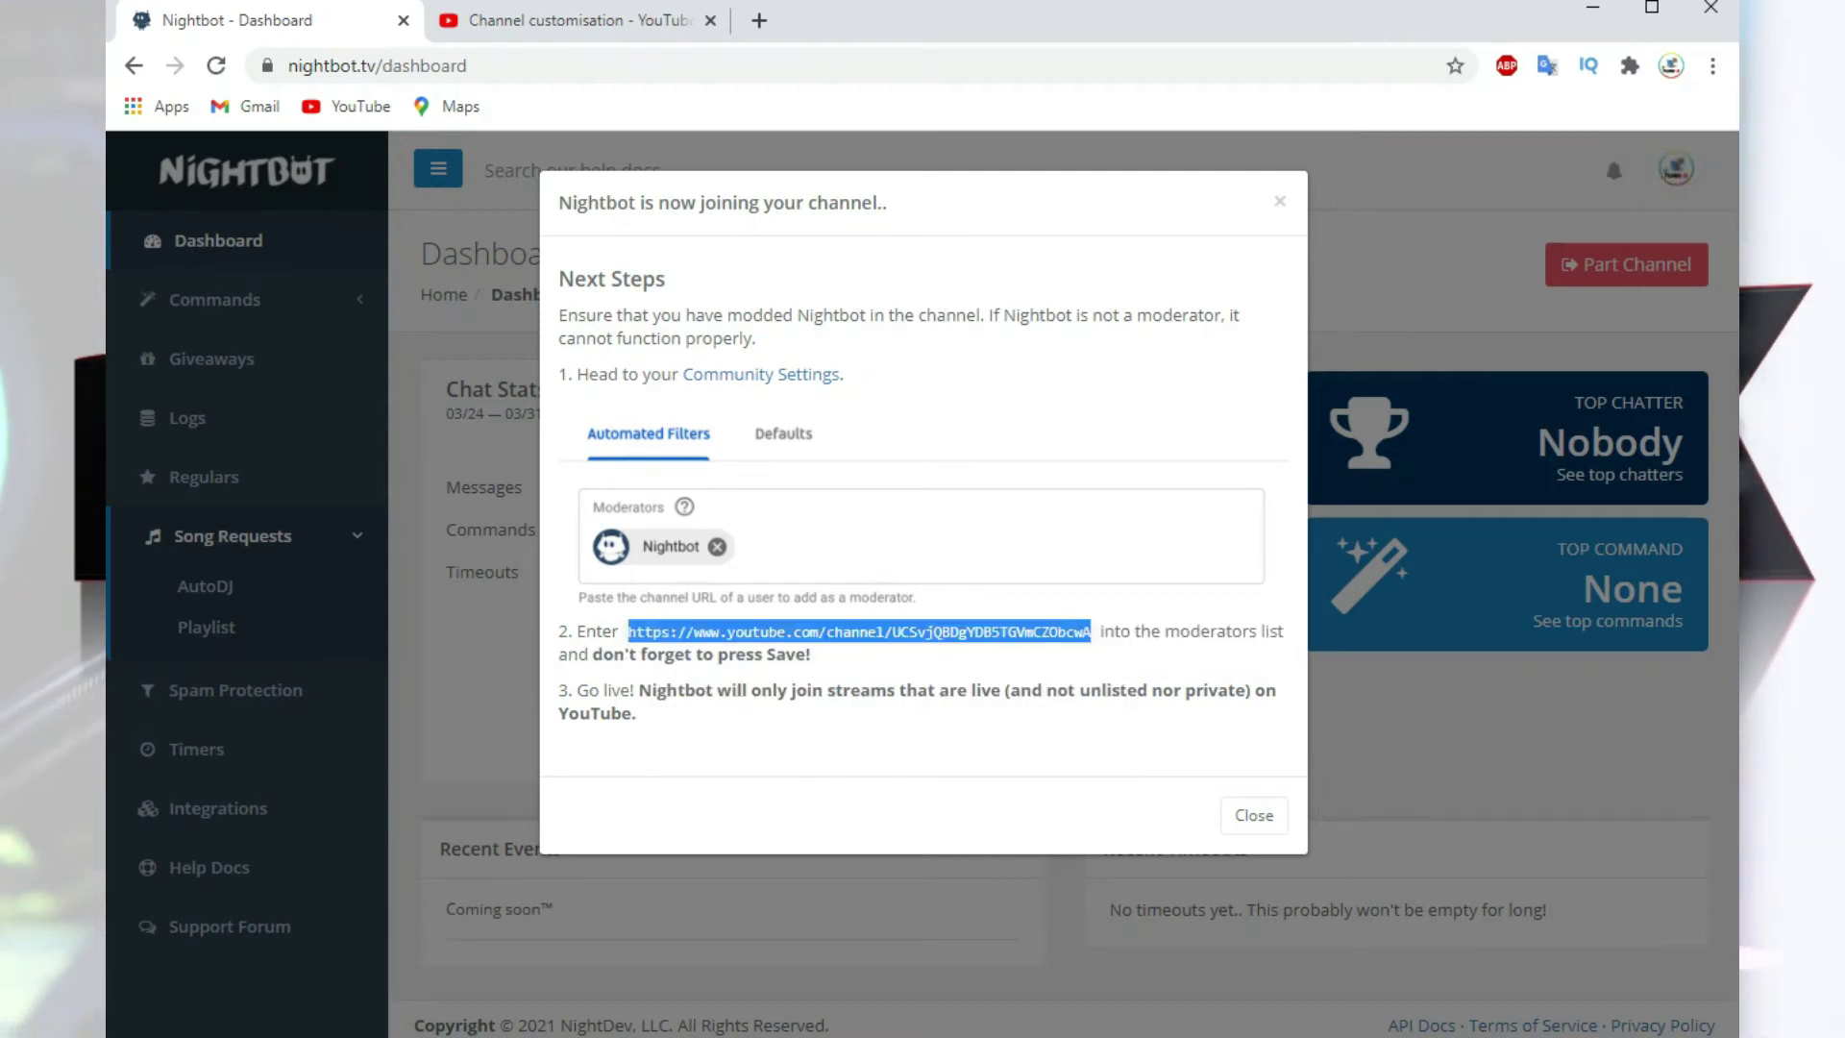
Step: Switch to YouTube Studio and try to add Nightbot as a moderator by pasting its channel URL and saving the Community settings
{"action": "key", "text": "ctrl+Tab"}
{"action": "left_click", "coordinate": [856, 456]}
{"action": "right_click", "coordinate": [858, 467]}
{"action": "left_click", "coordinate": [921, 666]}
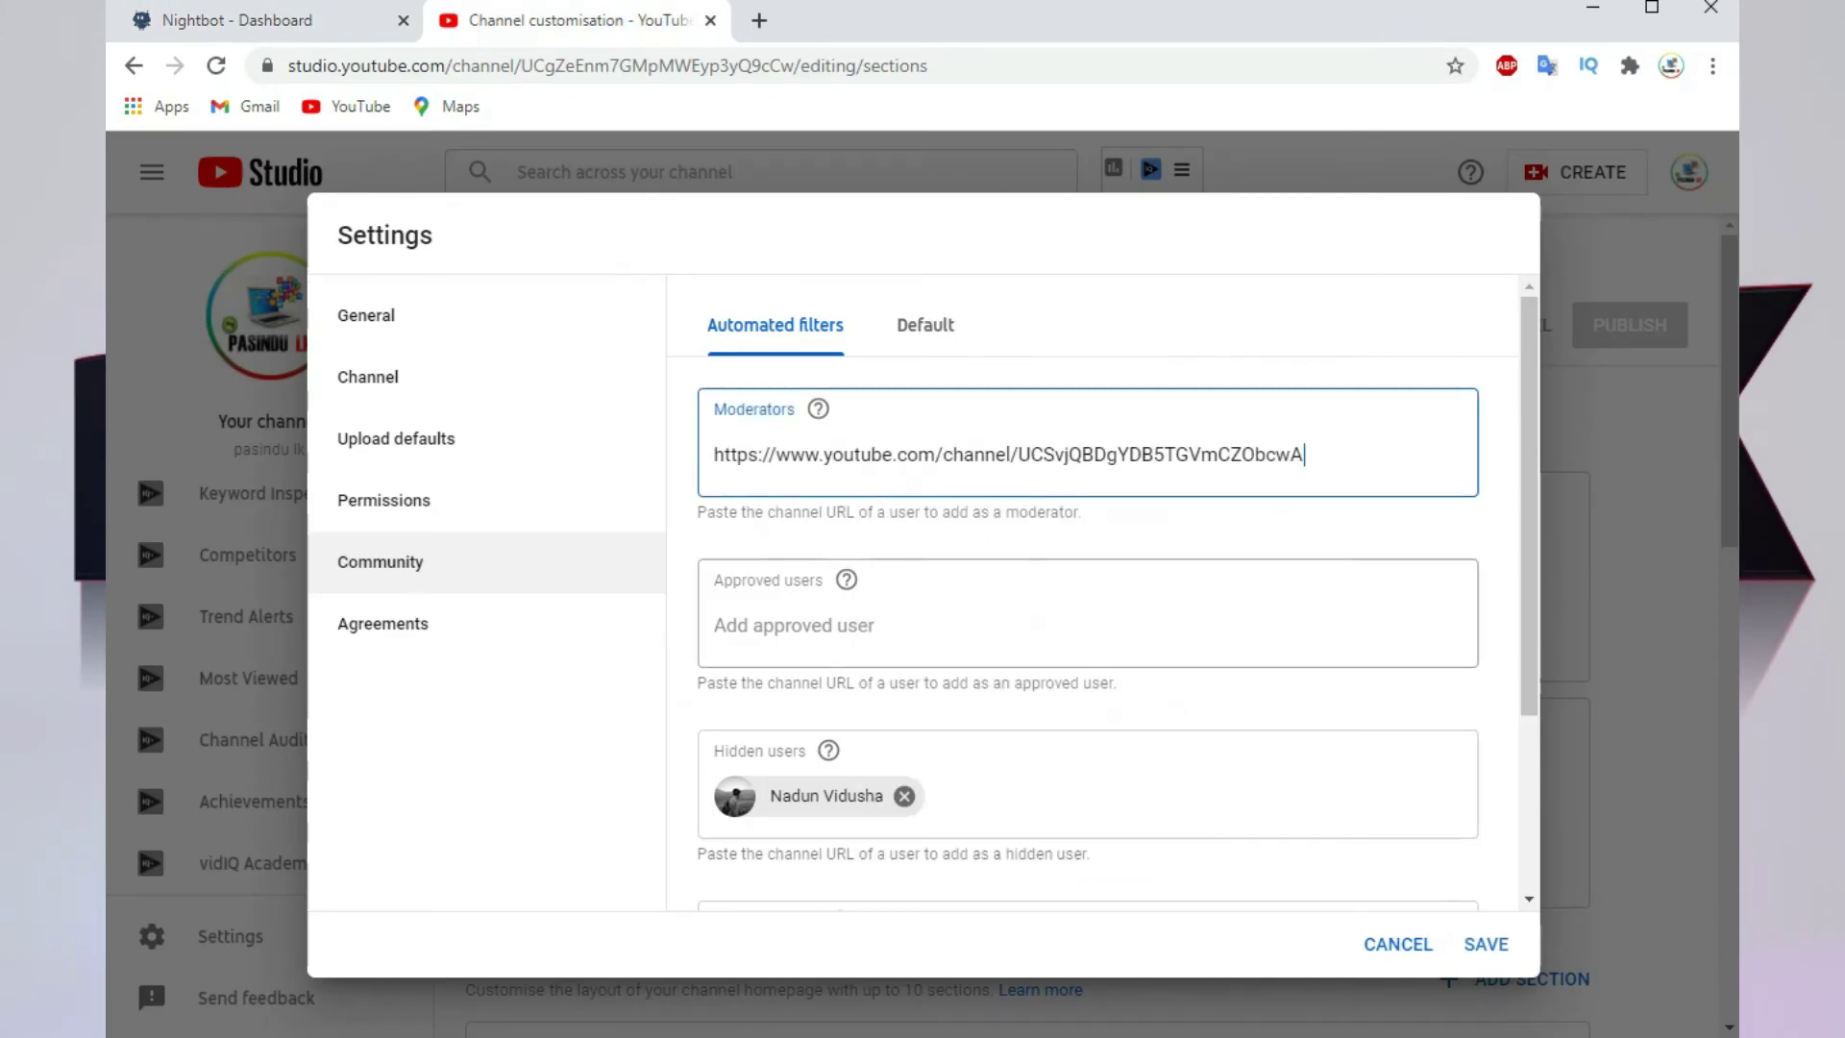
{"action": "scroll", "coordinate": [1092, 593], "scroll_direction": "down", "scroll_amount": 1}
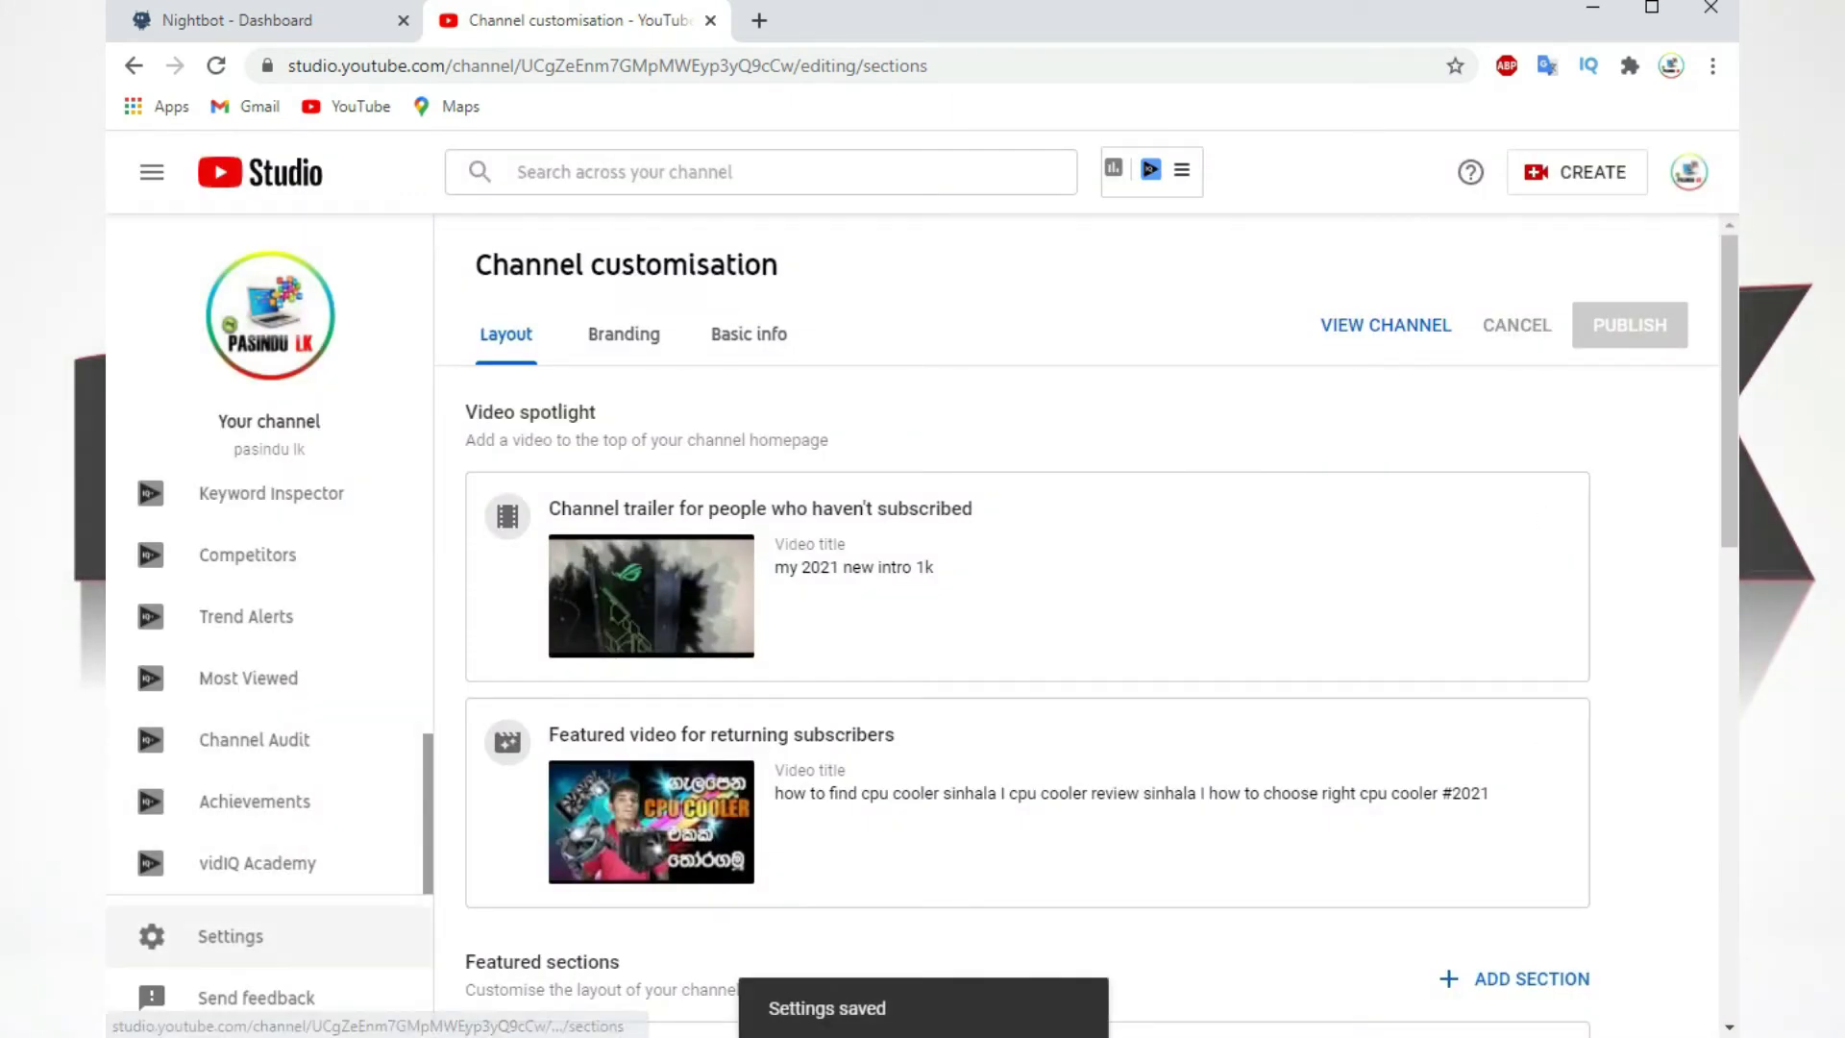
{"action": "left_click", "coordinate": [231, 936]}
{"action": "left_click", "coordinate": [381, 562]}
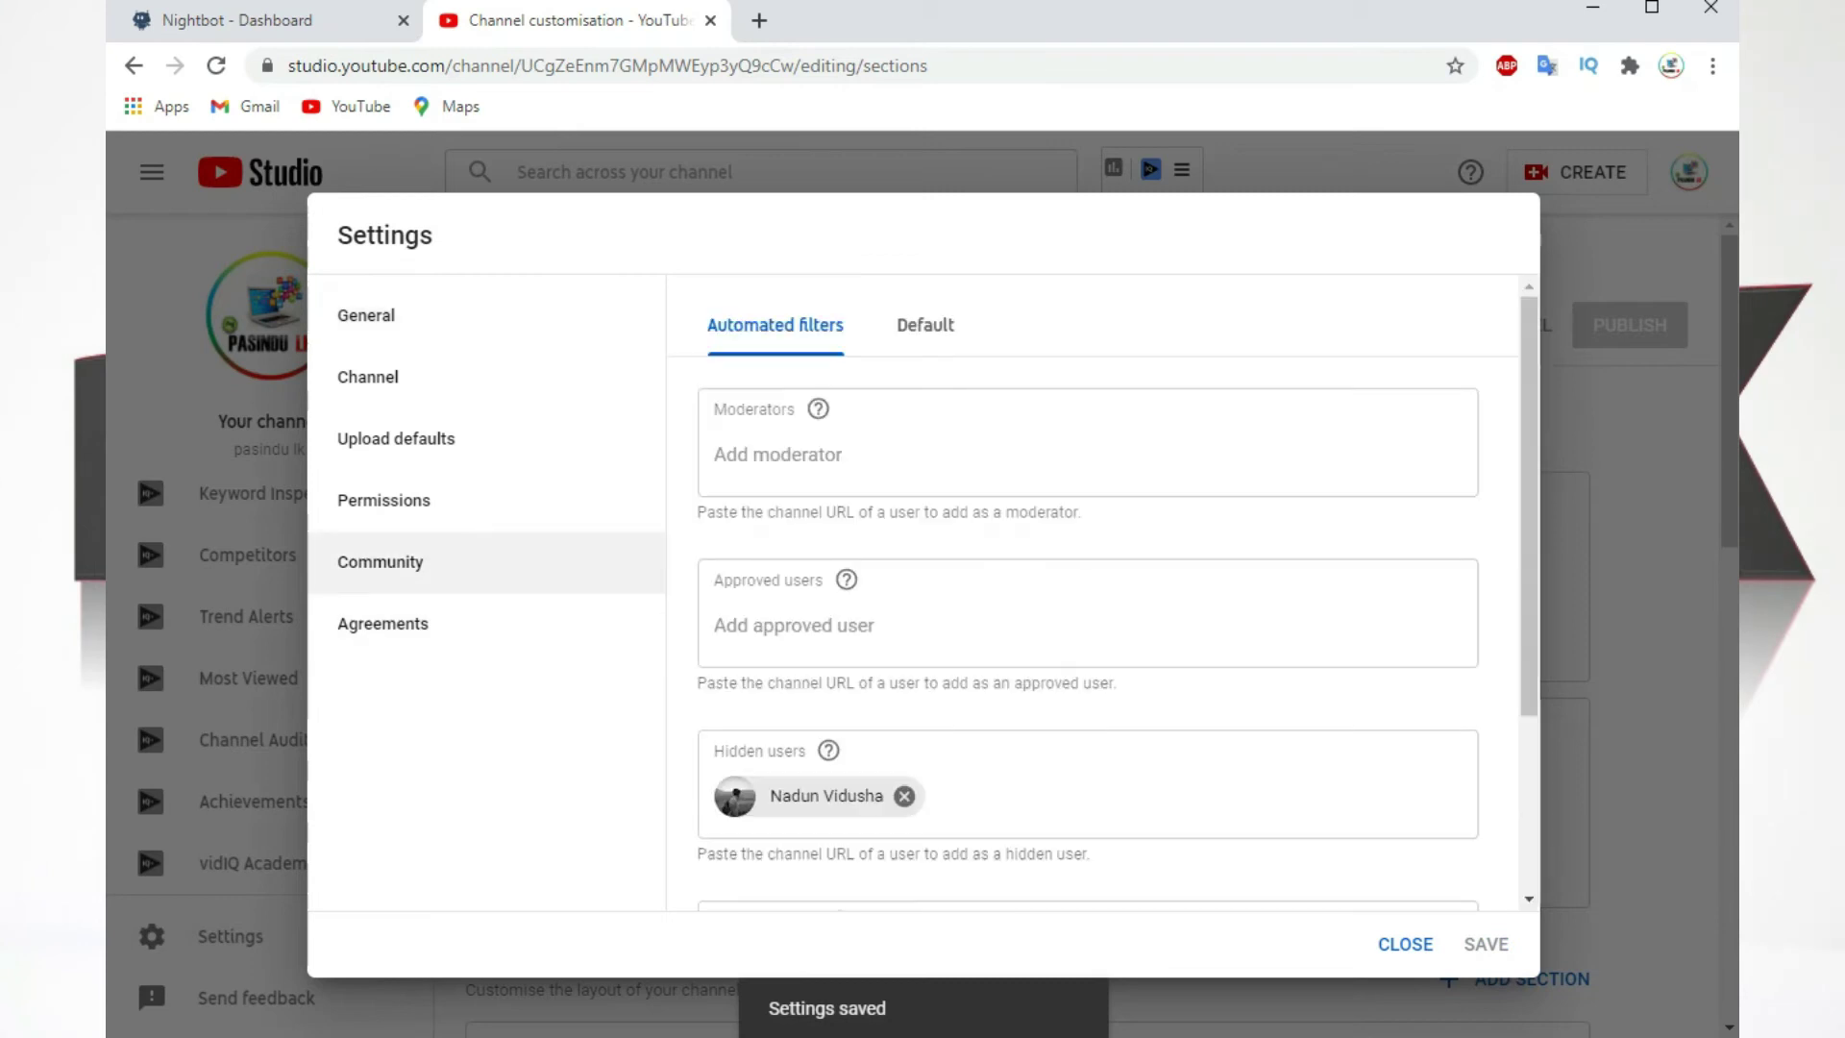
{"action": "left_click", "coordinate": [826, 454]}
{"action": "right_click", "coordinate": [841, 453]}
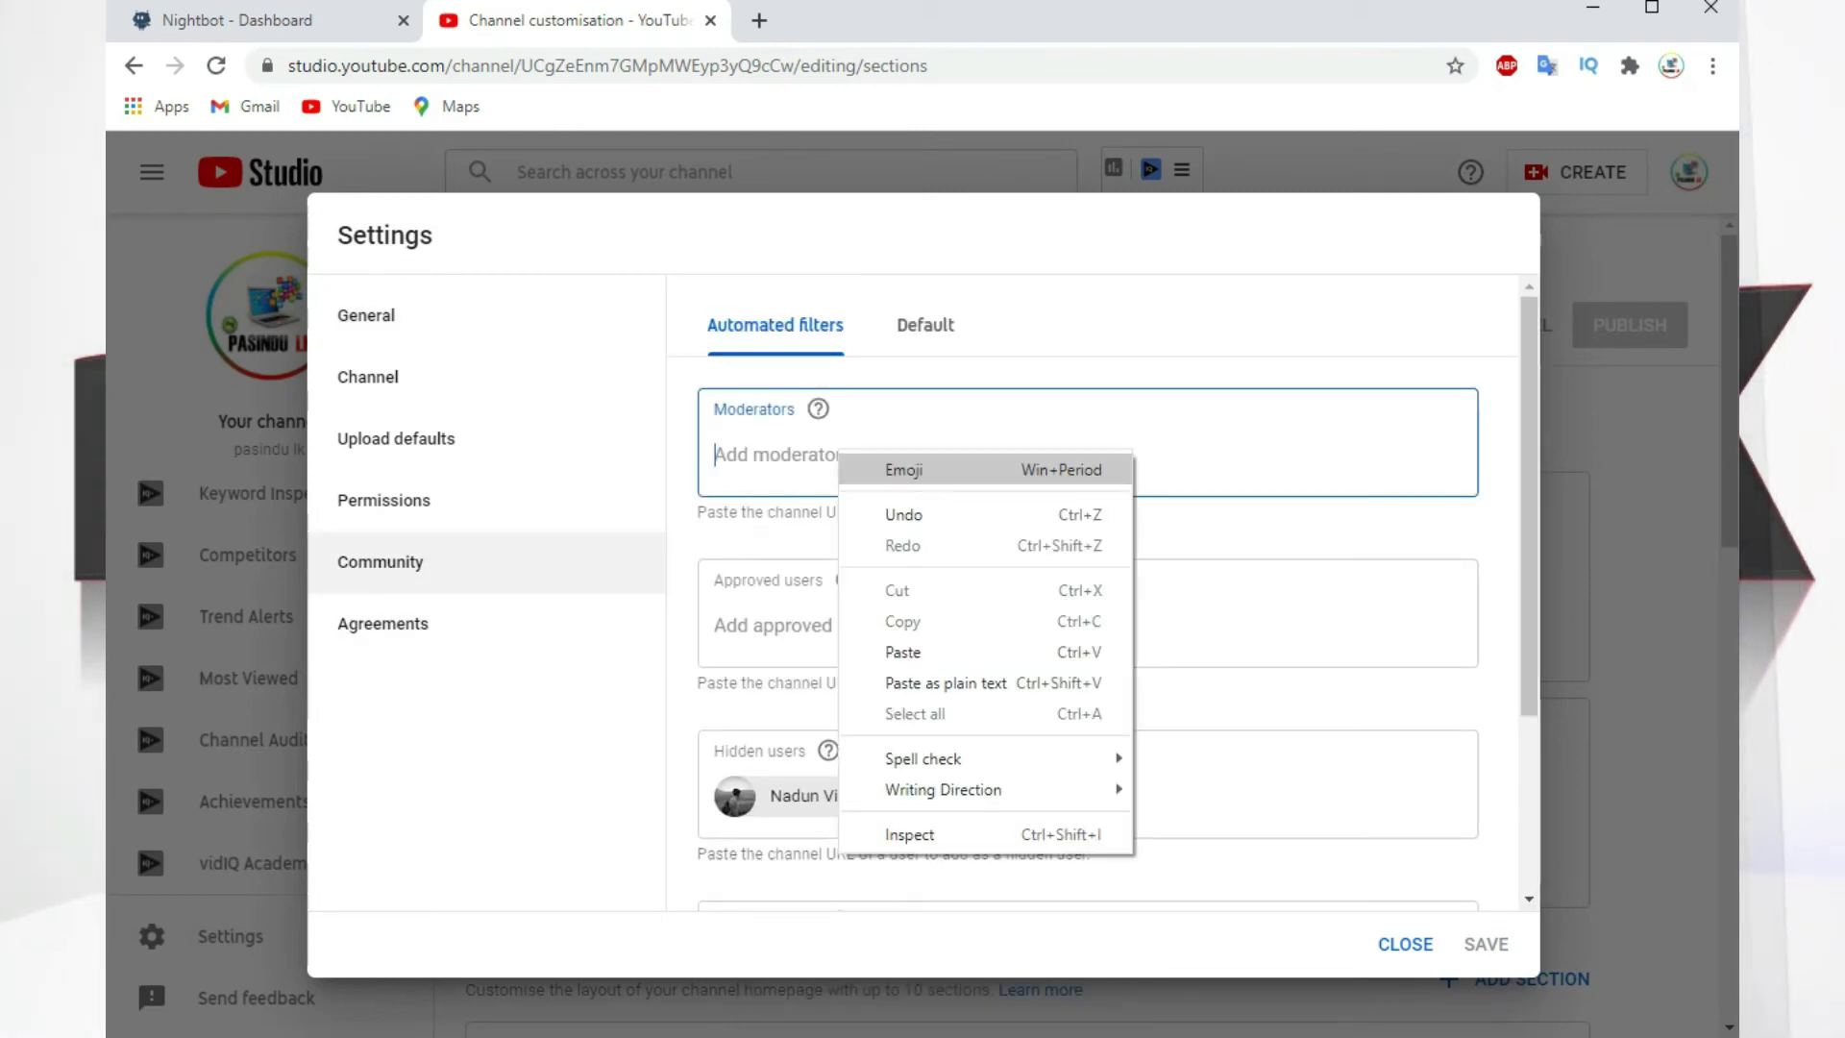
{"action": "left_click", "coordinate": [898, 649]}
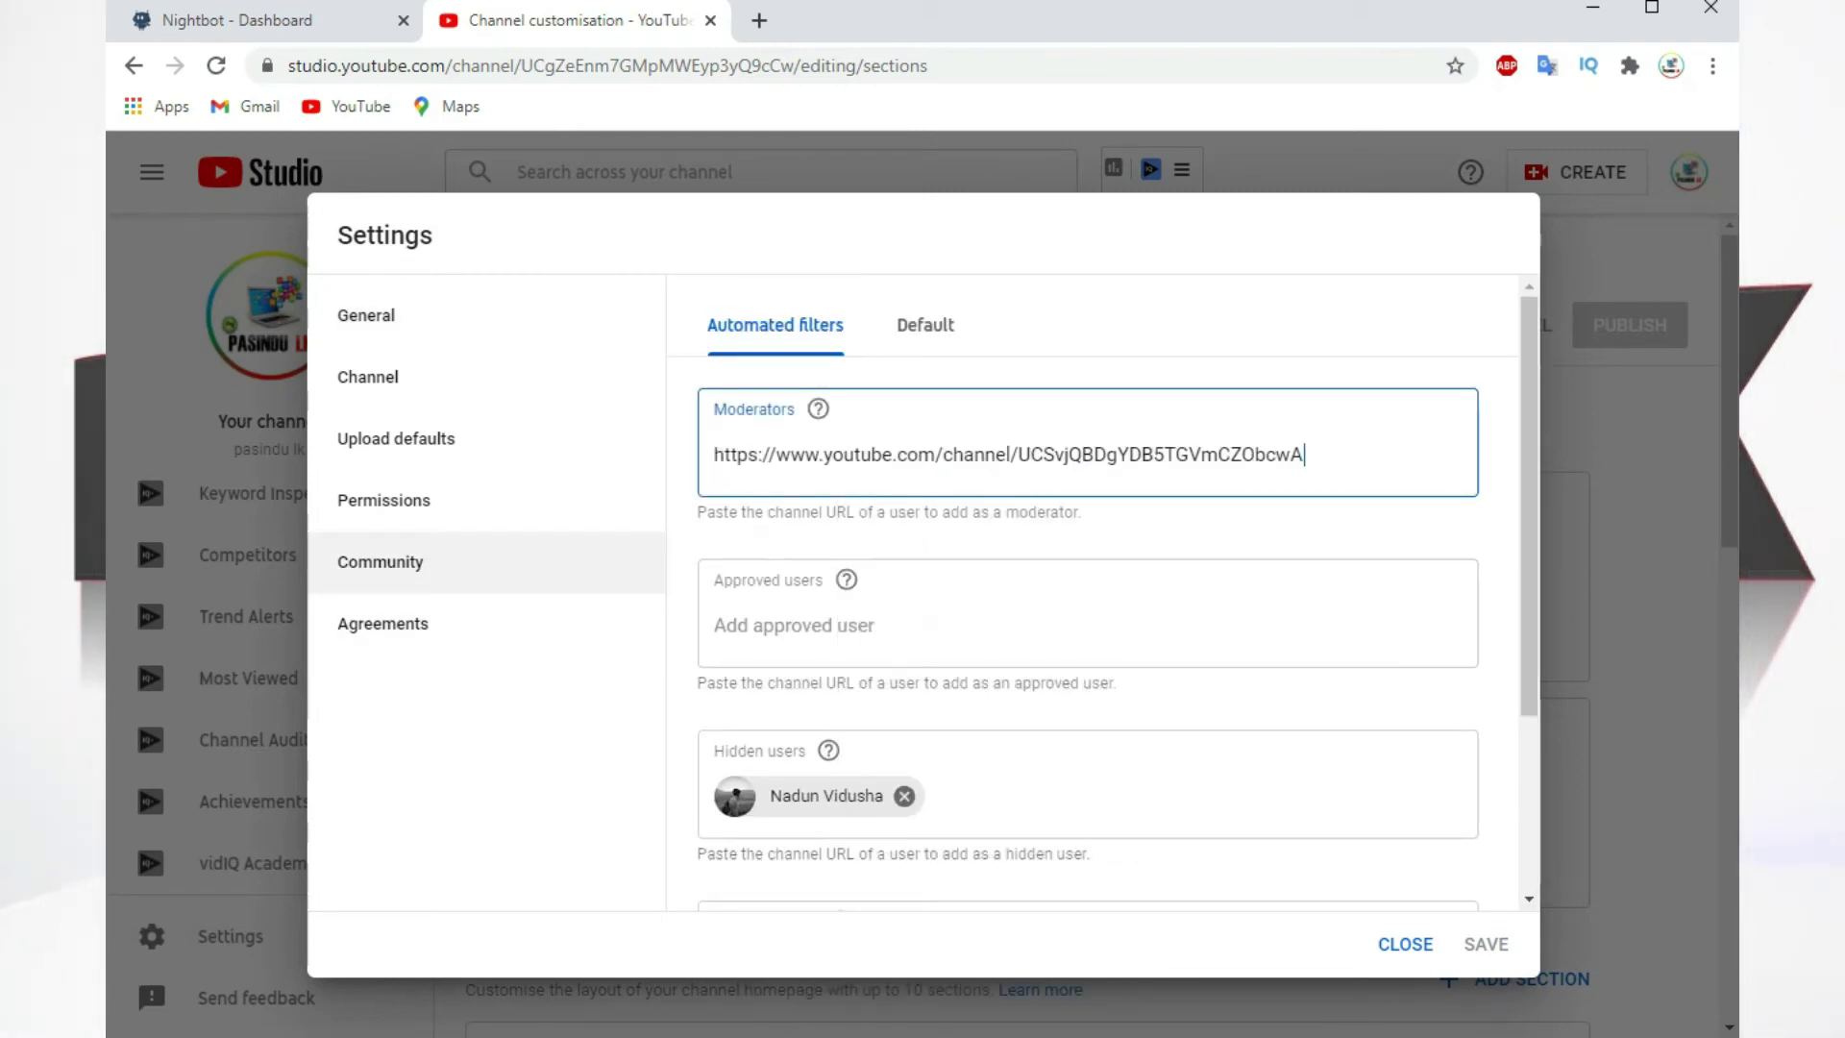
{"action": "left_click", "coordinate": [252, 20]}
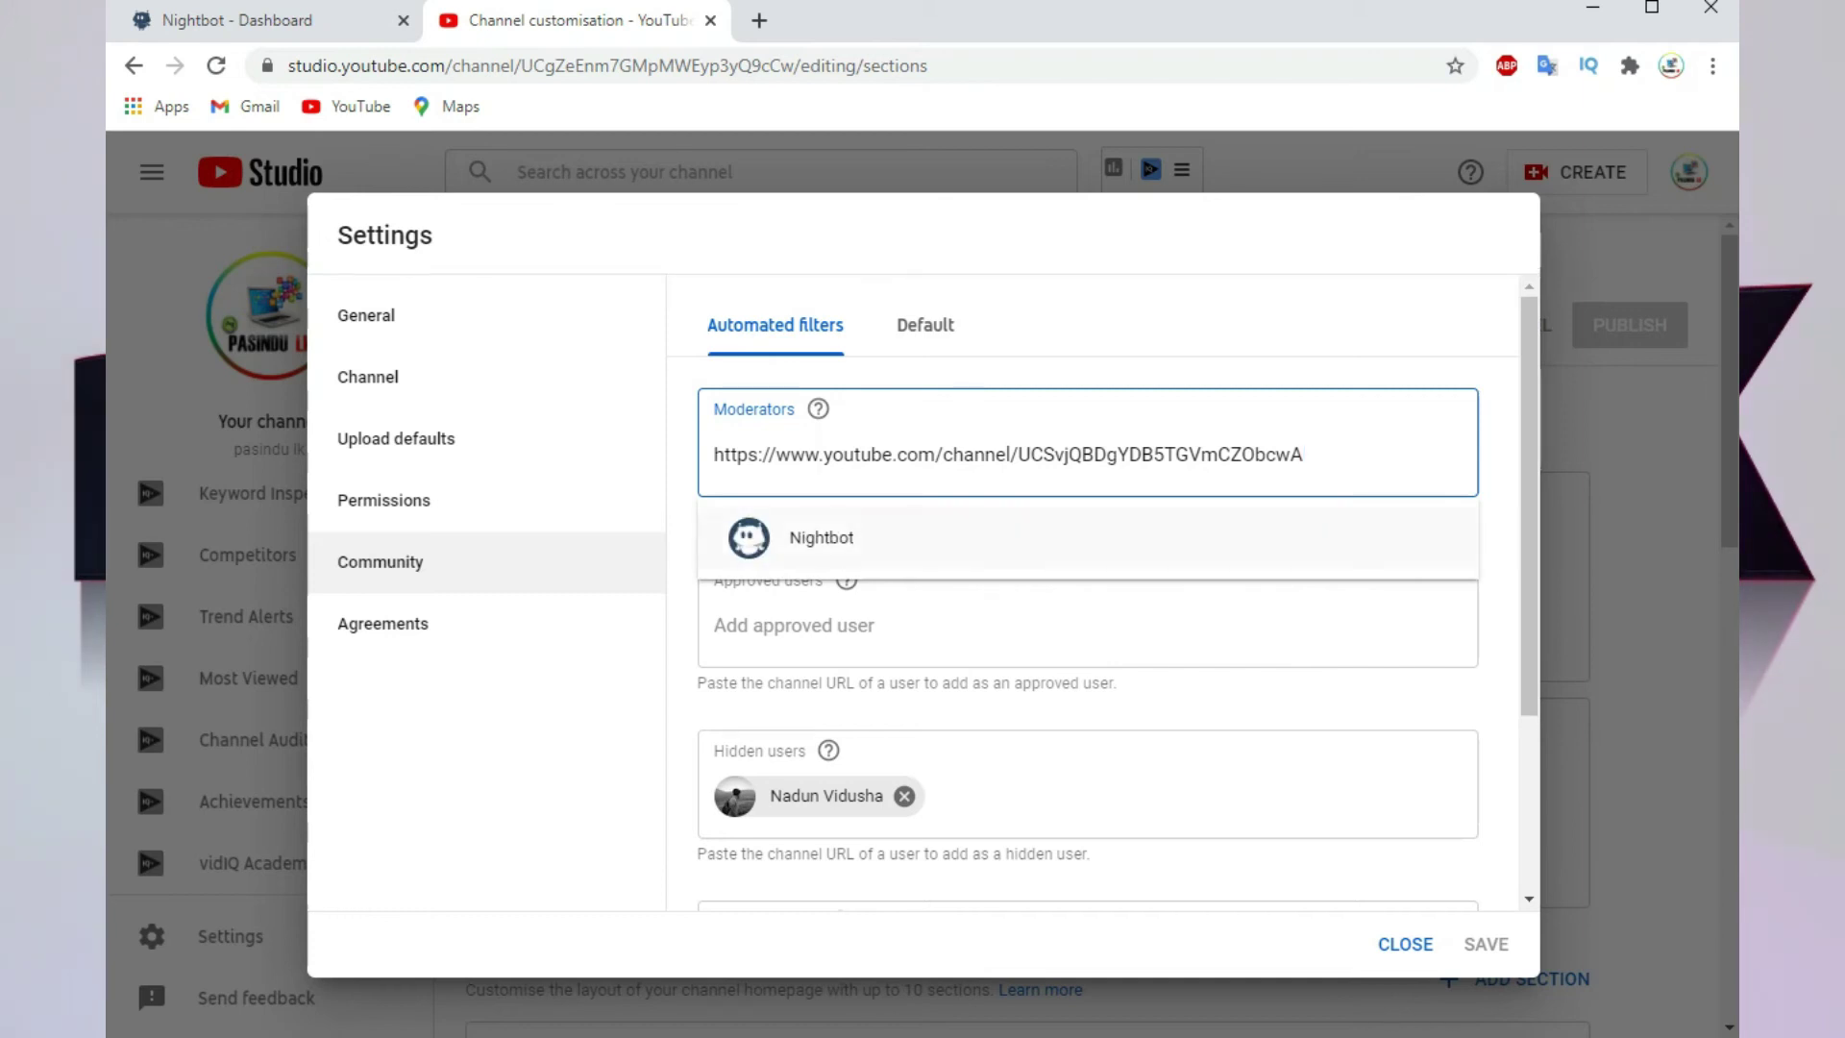
Step: Choose the suggested Nightbot account as moderator and save the Community settings
{"action": "left_click", "coordinate": [822, 538]}
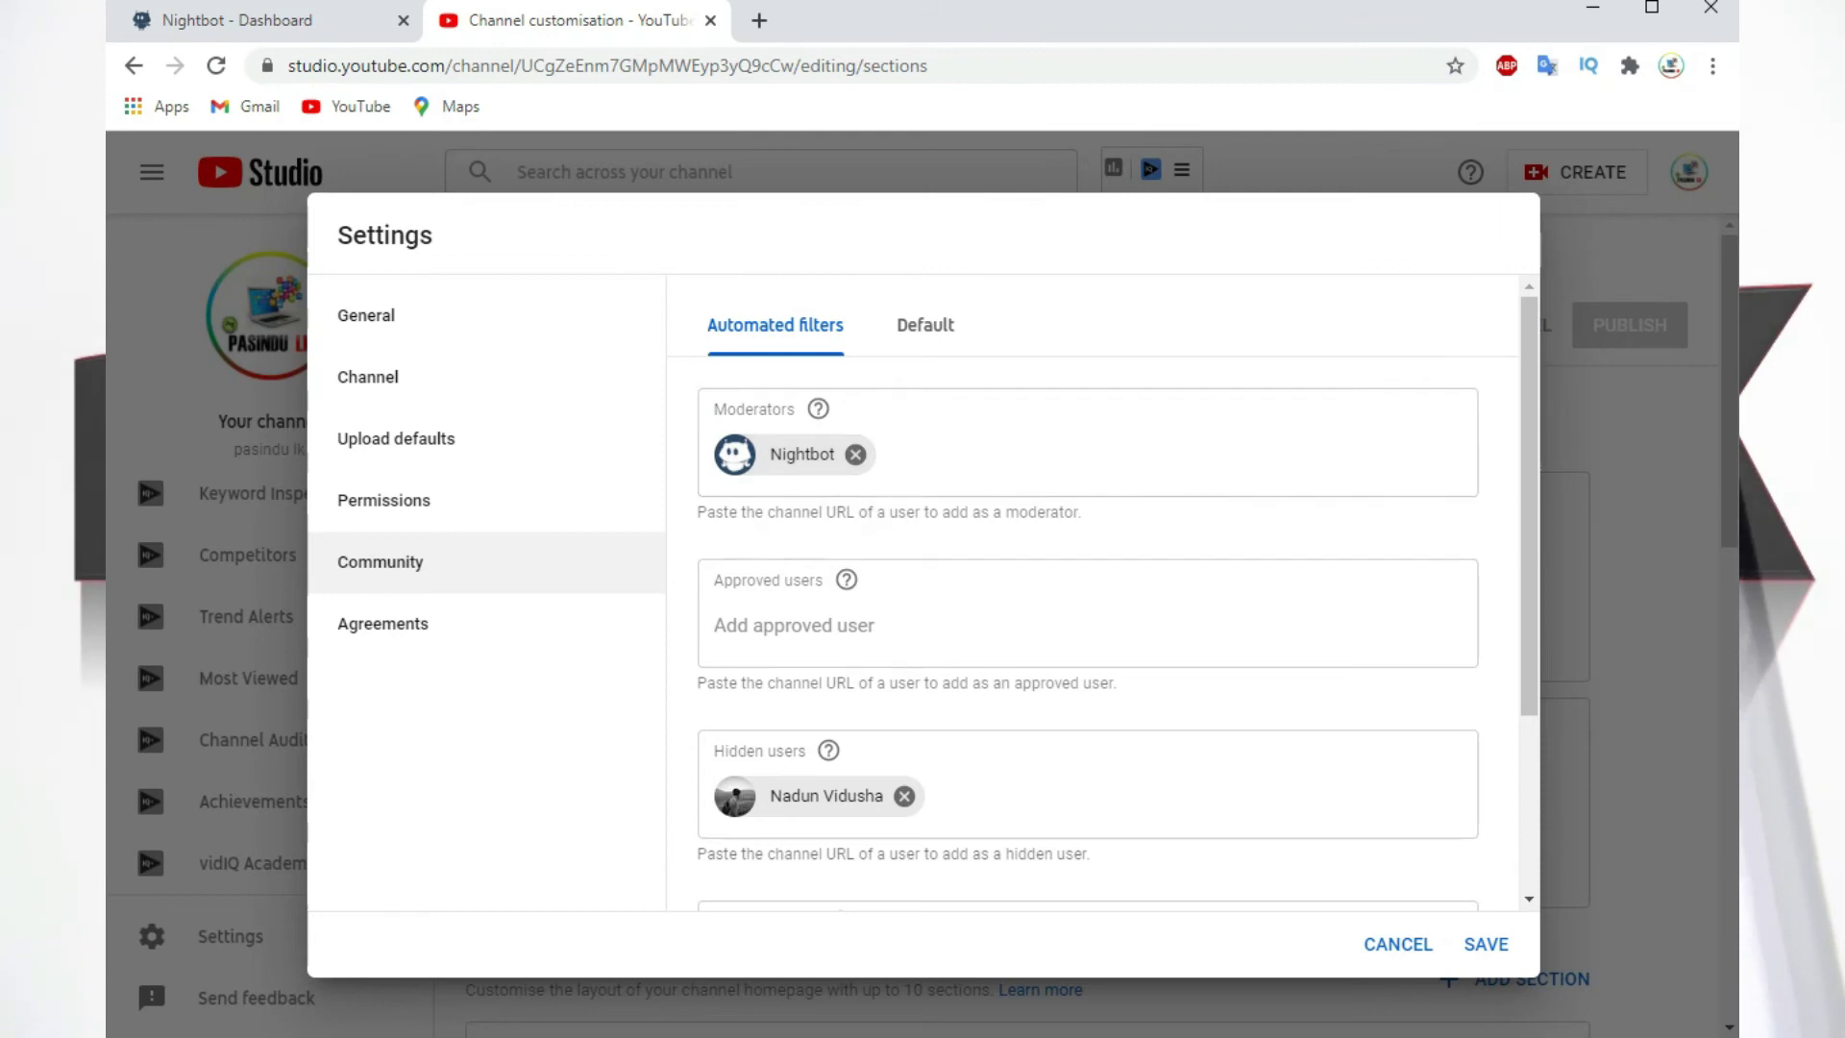
{"action": "scroll", "coordinate": [960, 619], "scroll_direction": "down", "scroll_amount": 3}
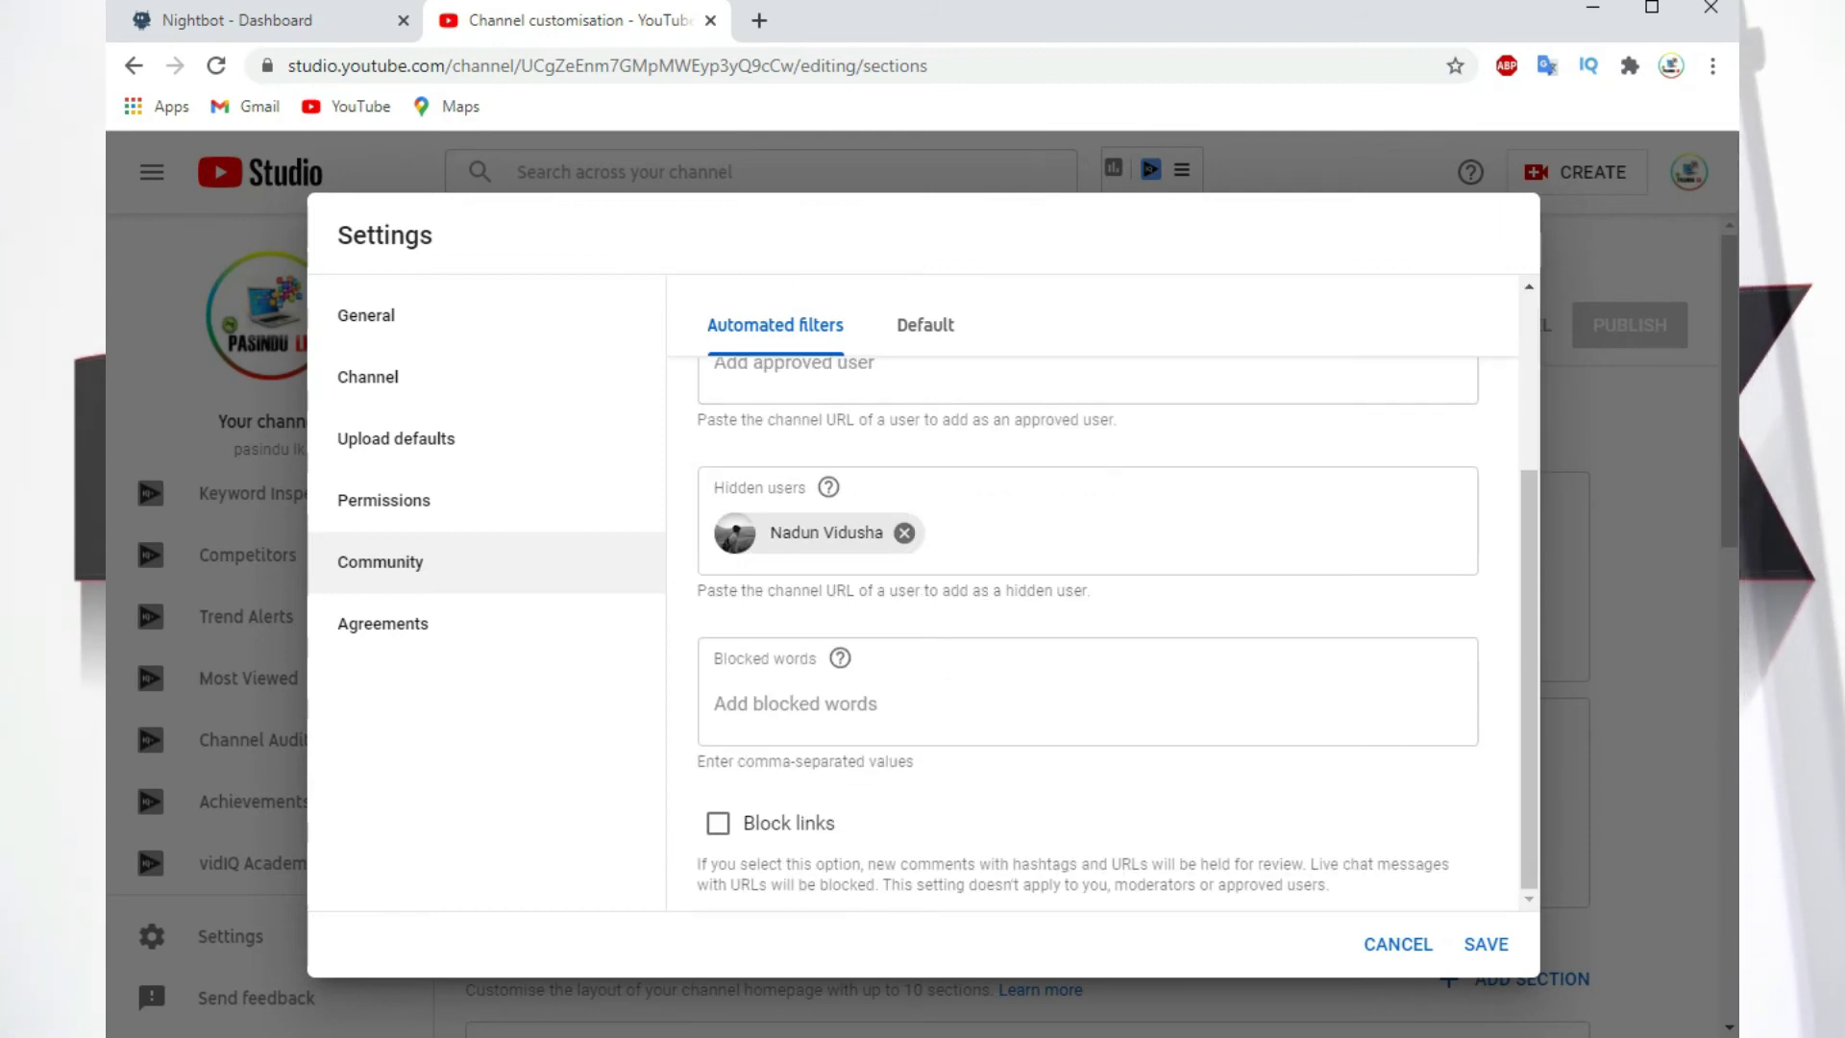
{"action": "scroll", "coordinate": [961, 620], "scroll_direction": "up", "scroll_amount": 3}
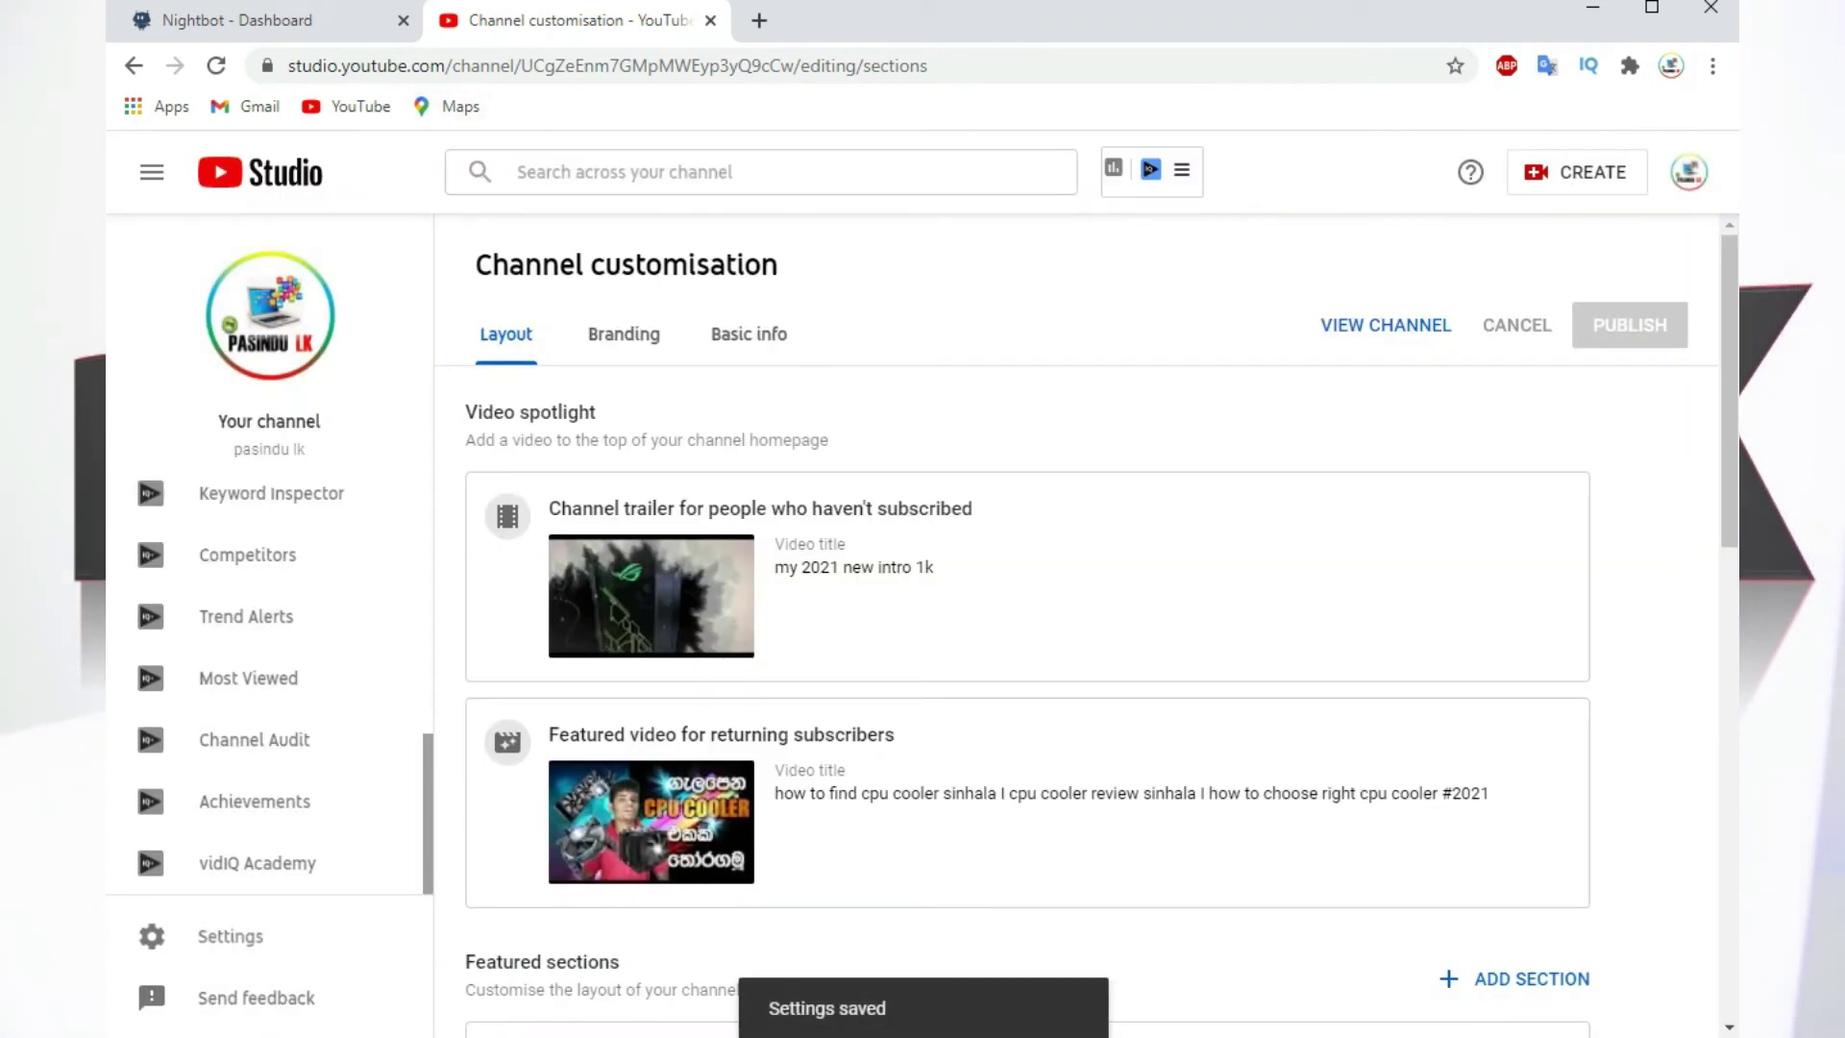
Step: Return to the Nightbot Dashboard and close the channel-joining instructions
{"action": "left_click", "coordinate": [269, 20]}
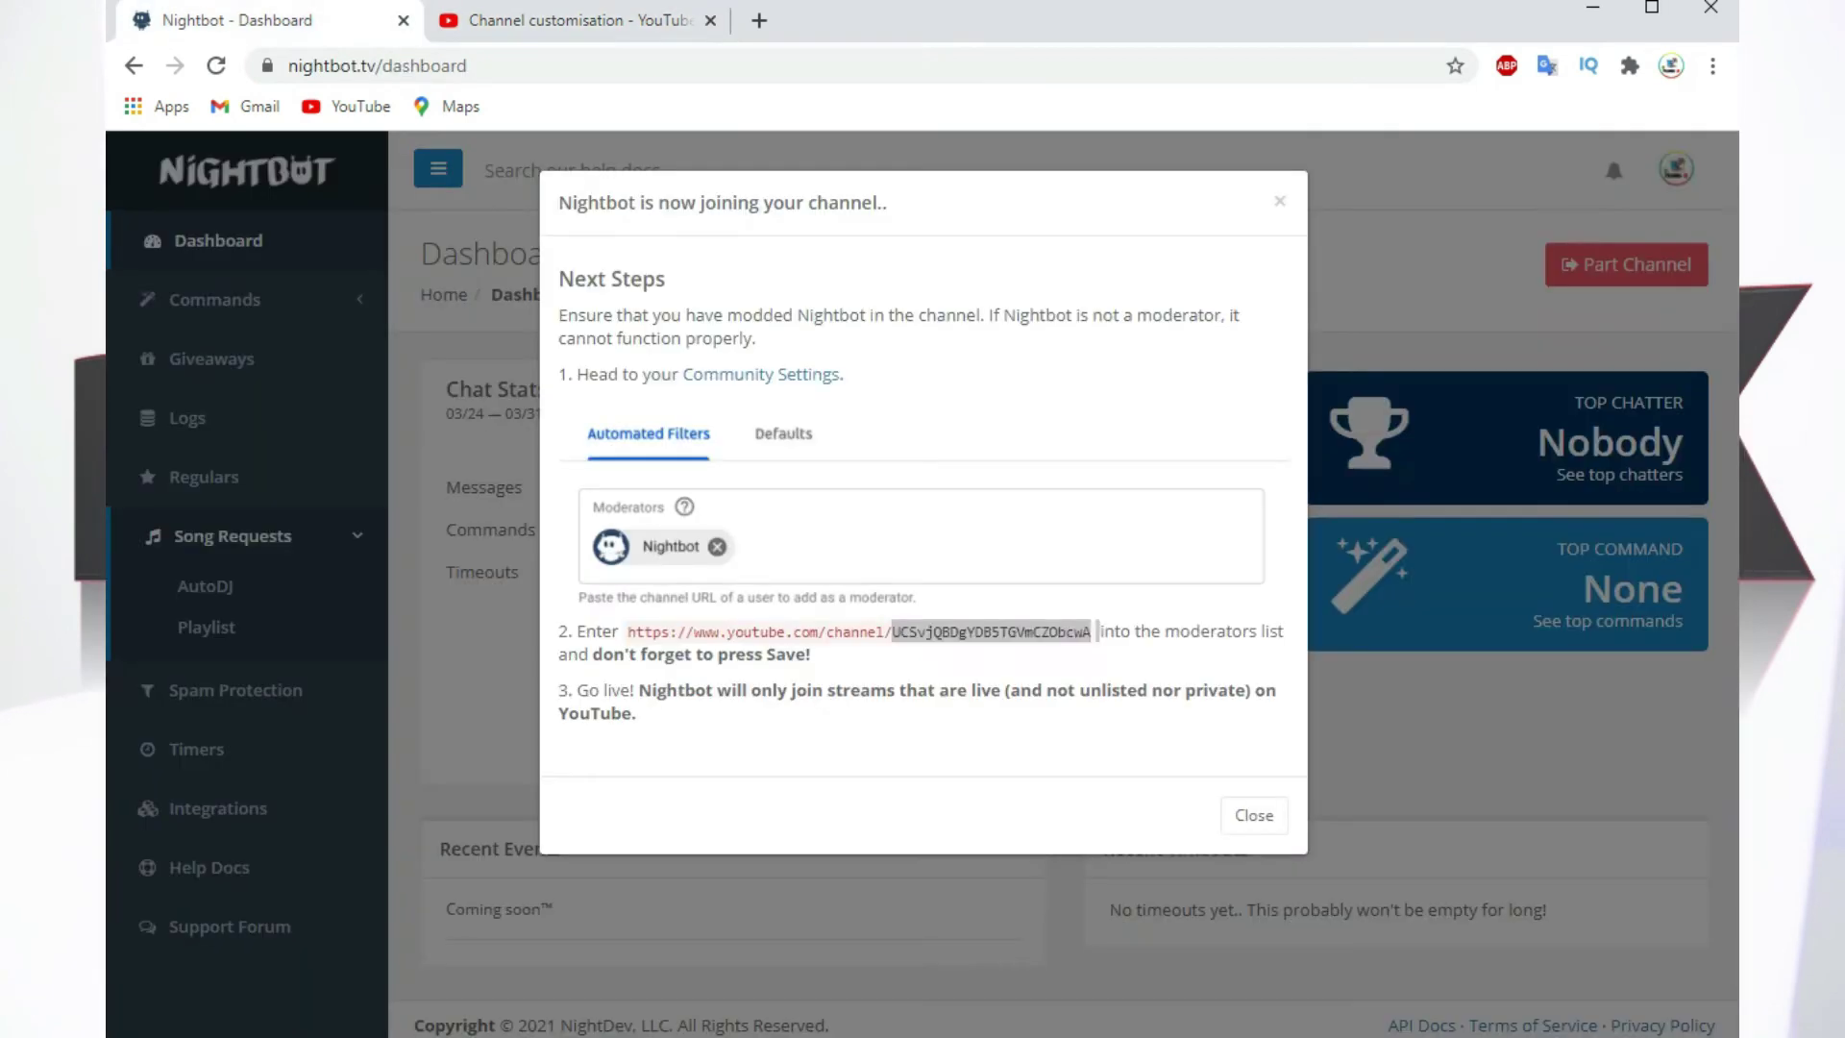
{"action": "left_click", "coordinate": [1280, 201]}
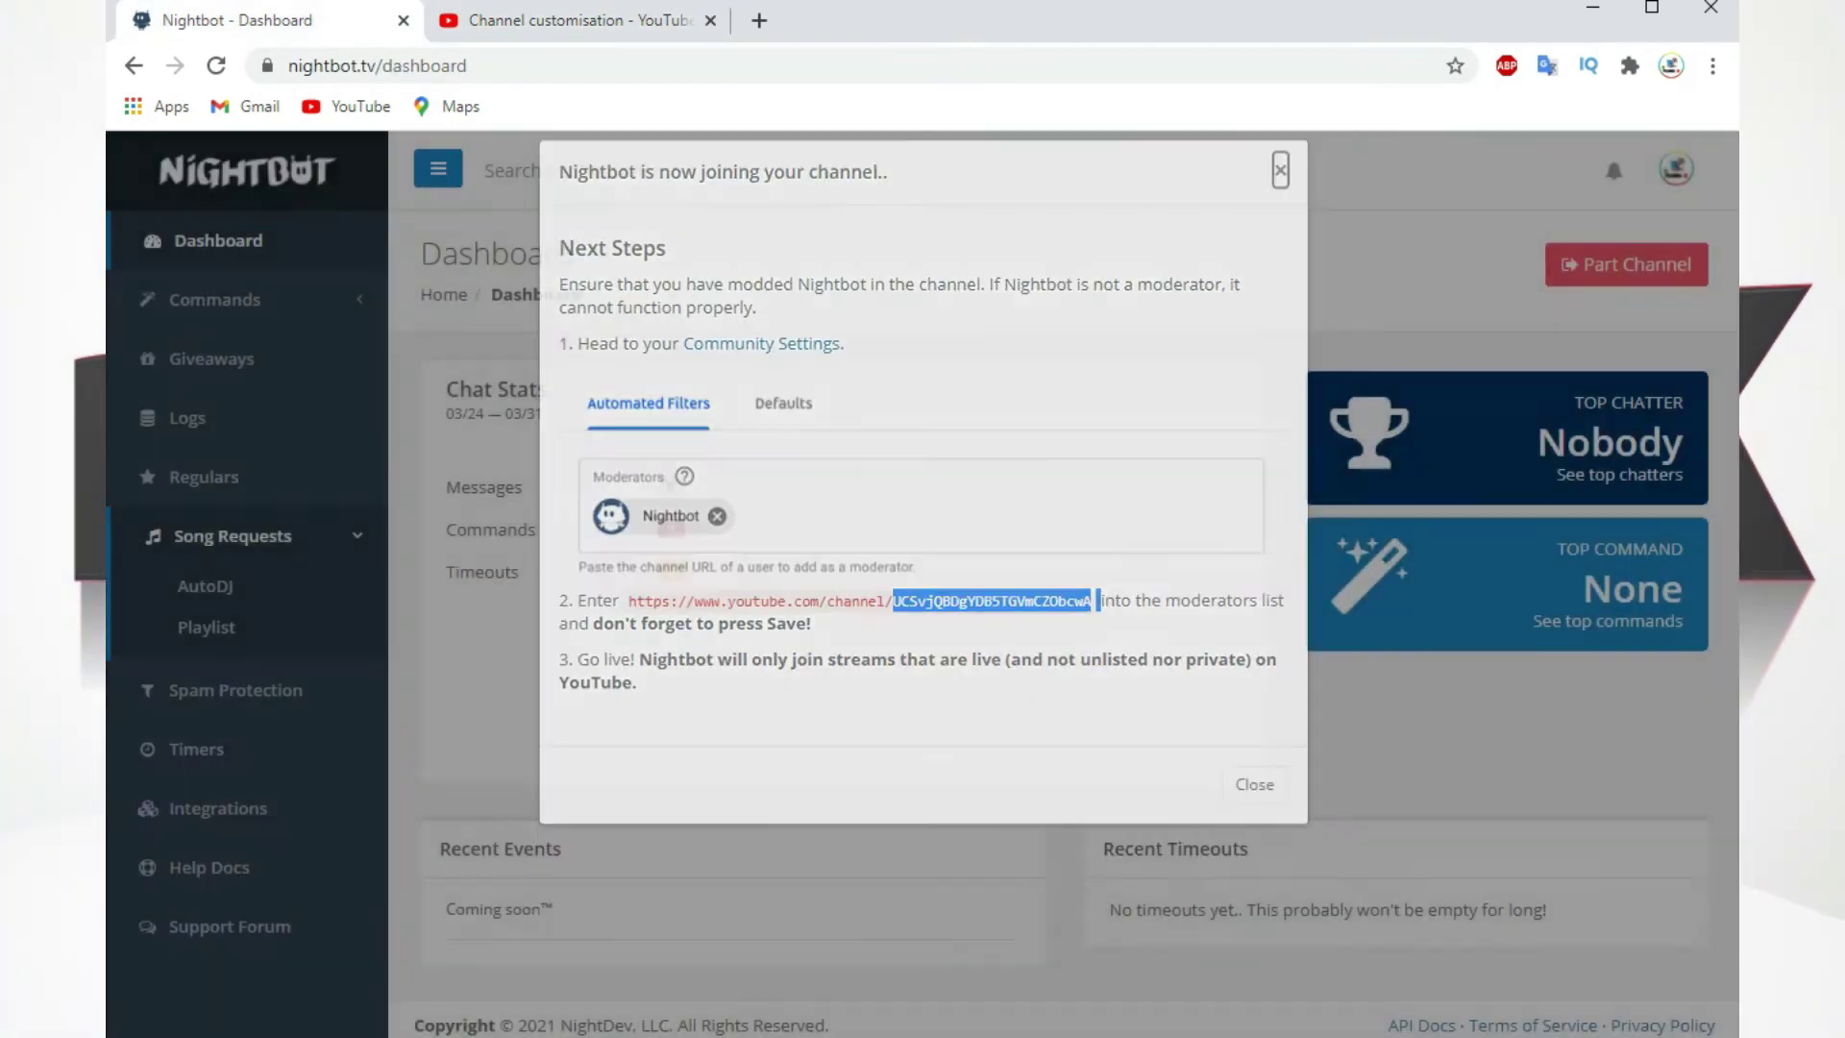
{"action": "scroll", "coordinate": [197, 745], "scroll_direction": "down", "scroll_amount": 1}
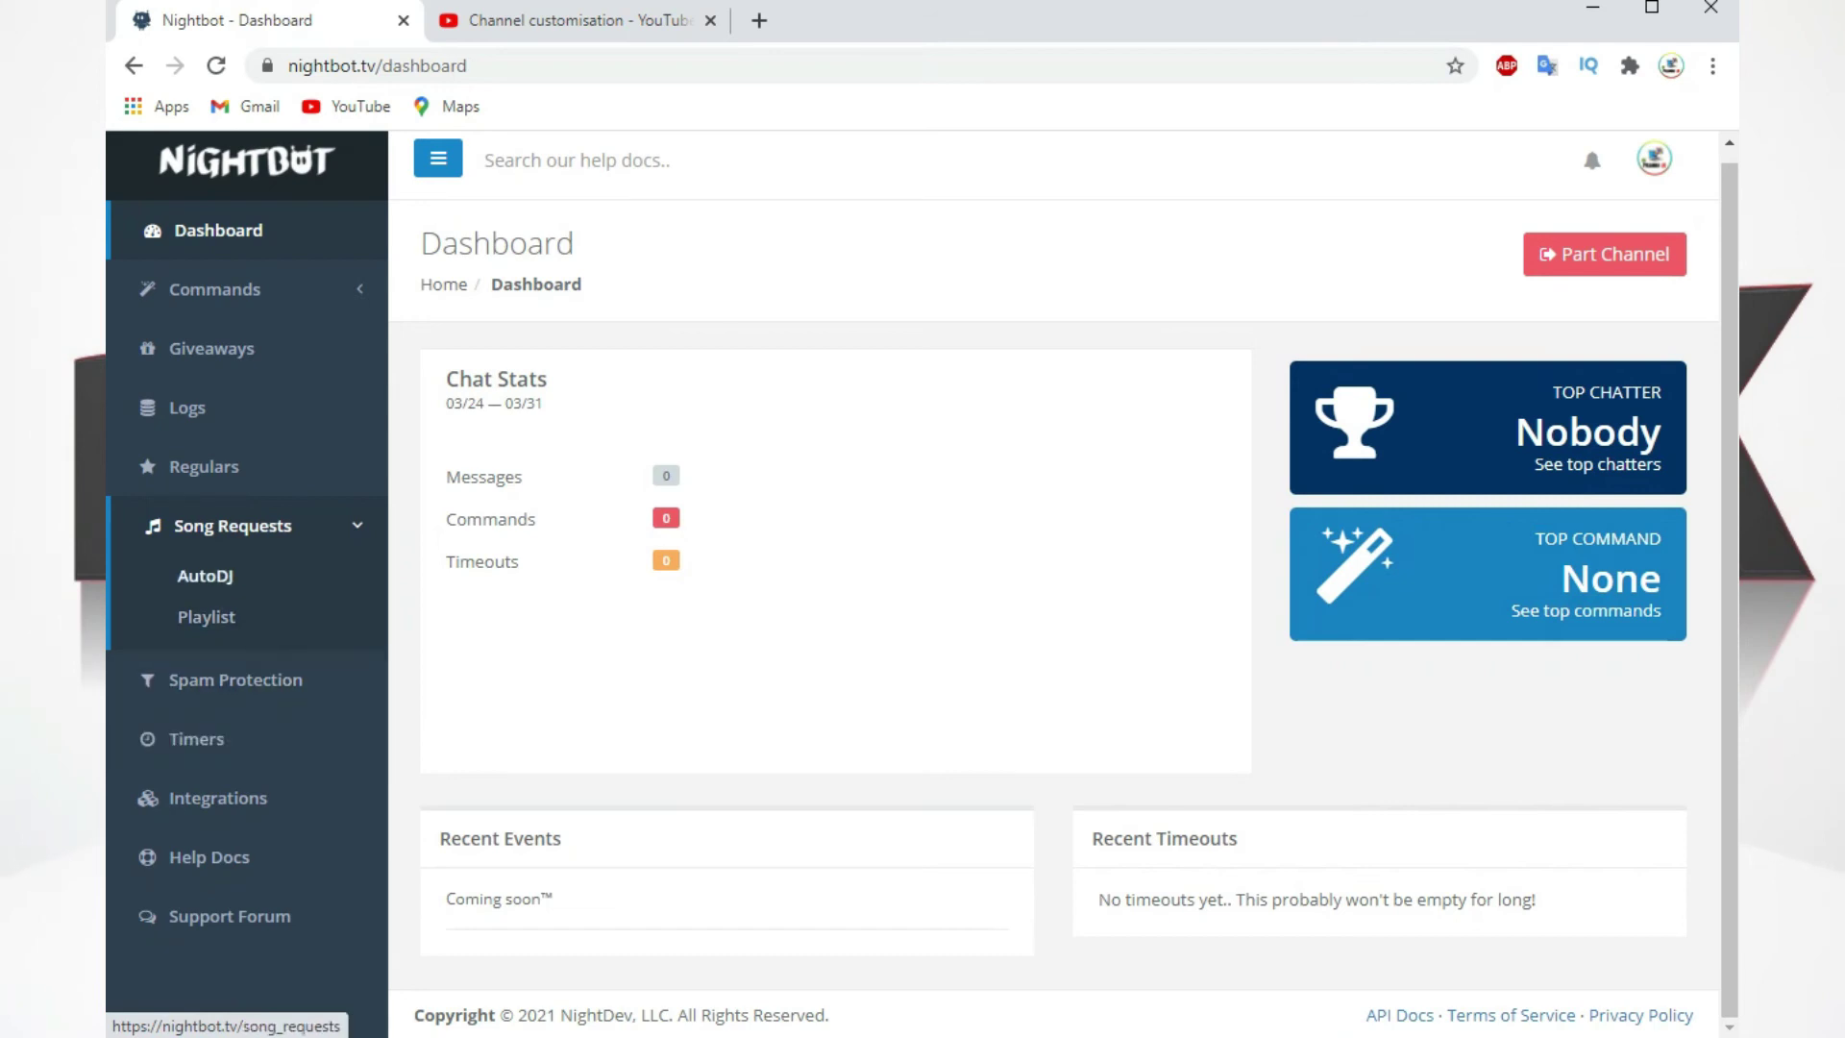
Step: Look at the Regulars and custom commands pages, review the default commands and their statuses, and go back to the Dashboard
{"action": "left_click", "coordinate": [204, 466]}
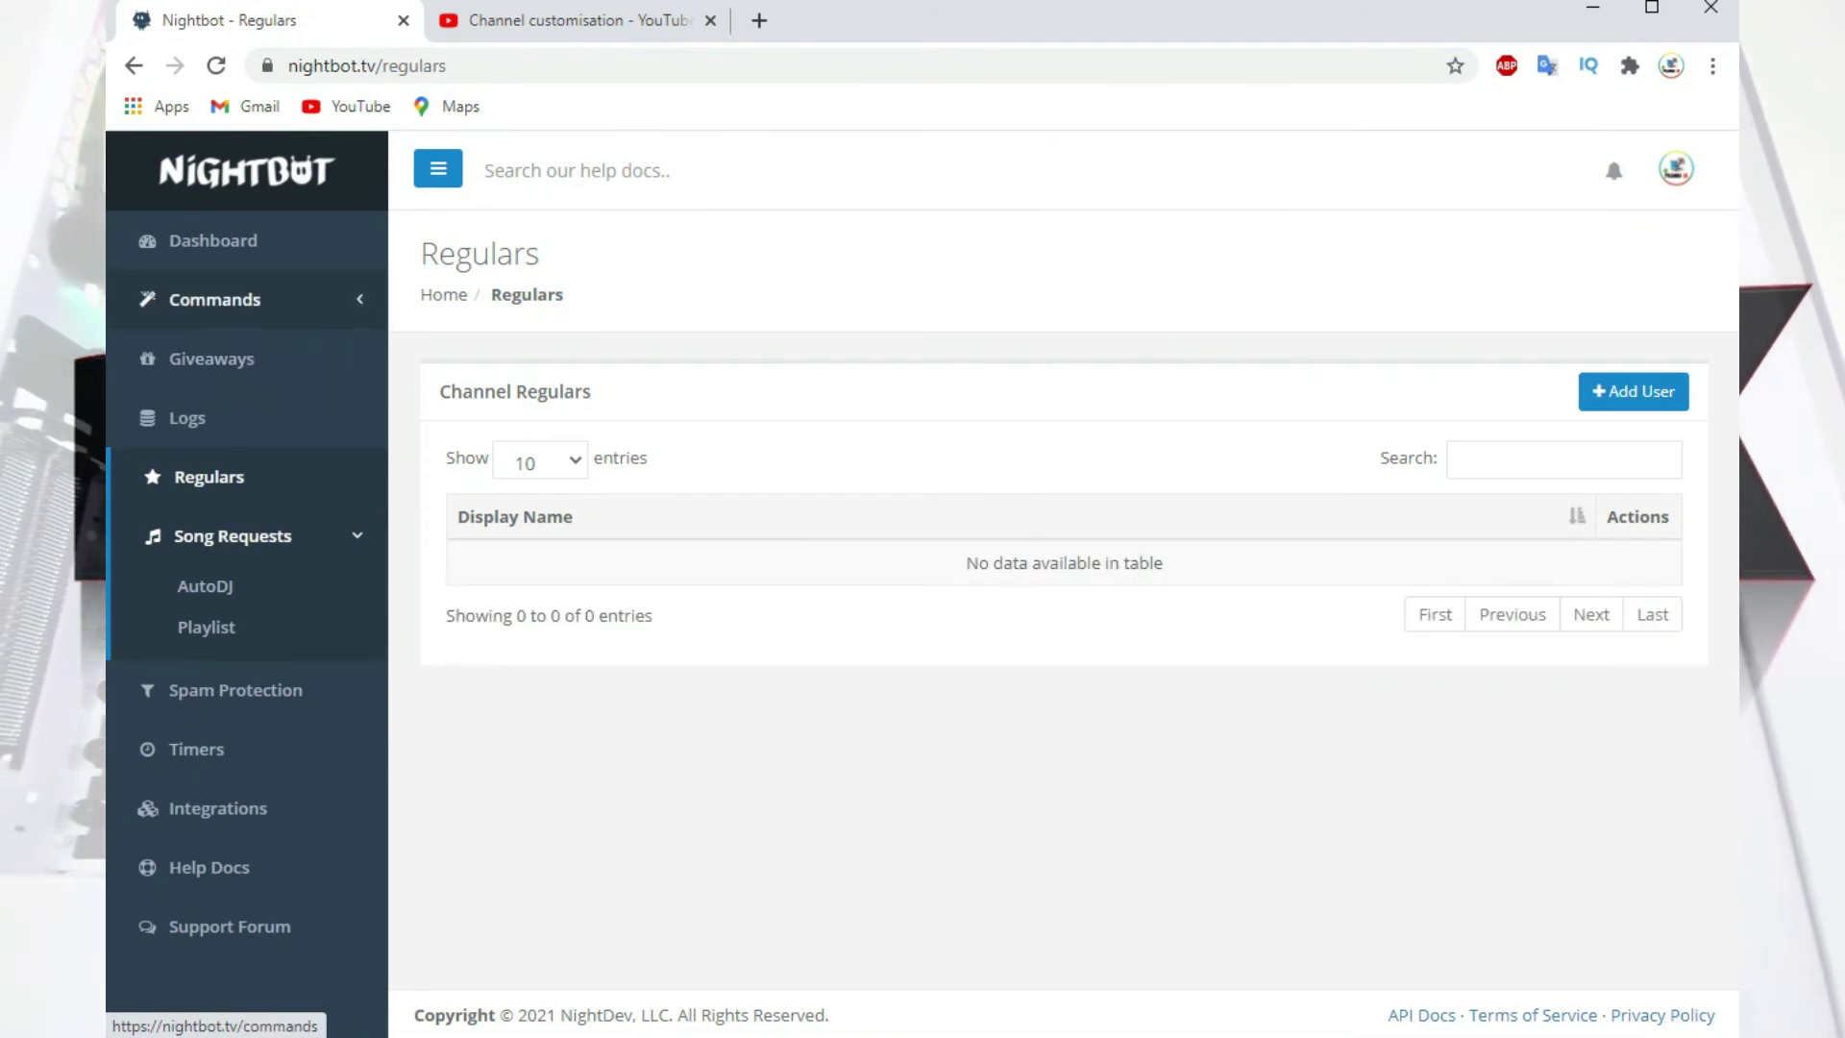
{"action": "left_click", "coordinate": [214, 299]}
{"action": "left_click", "coordinate": [207, 349]}
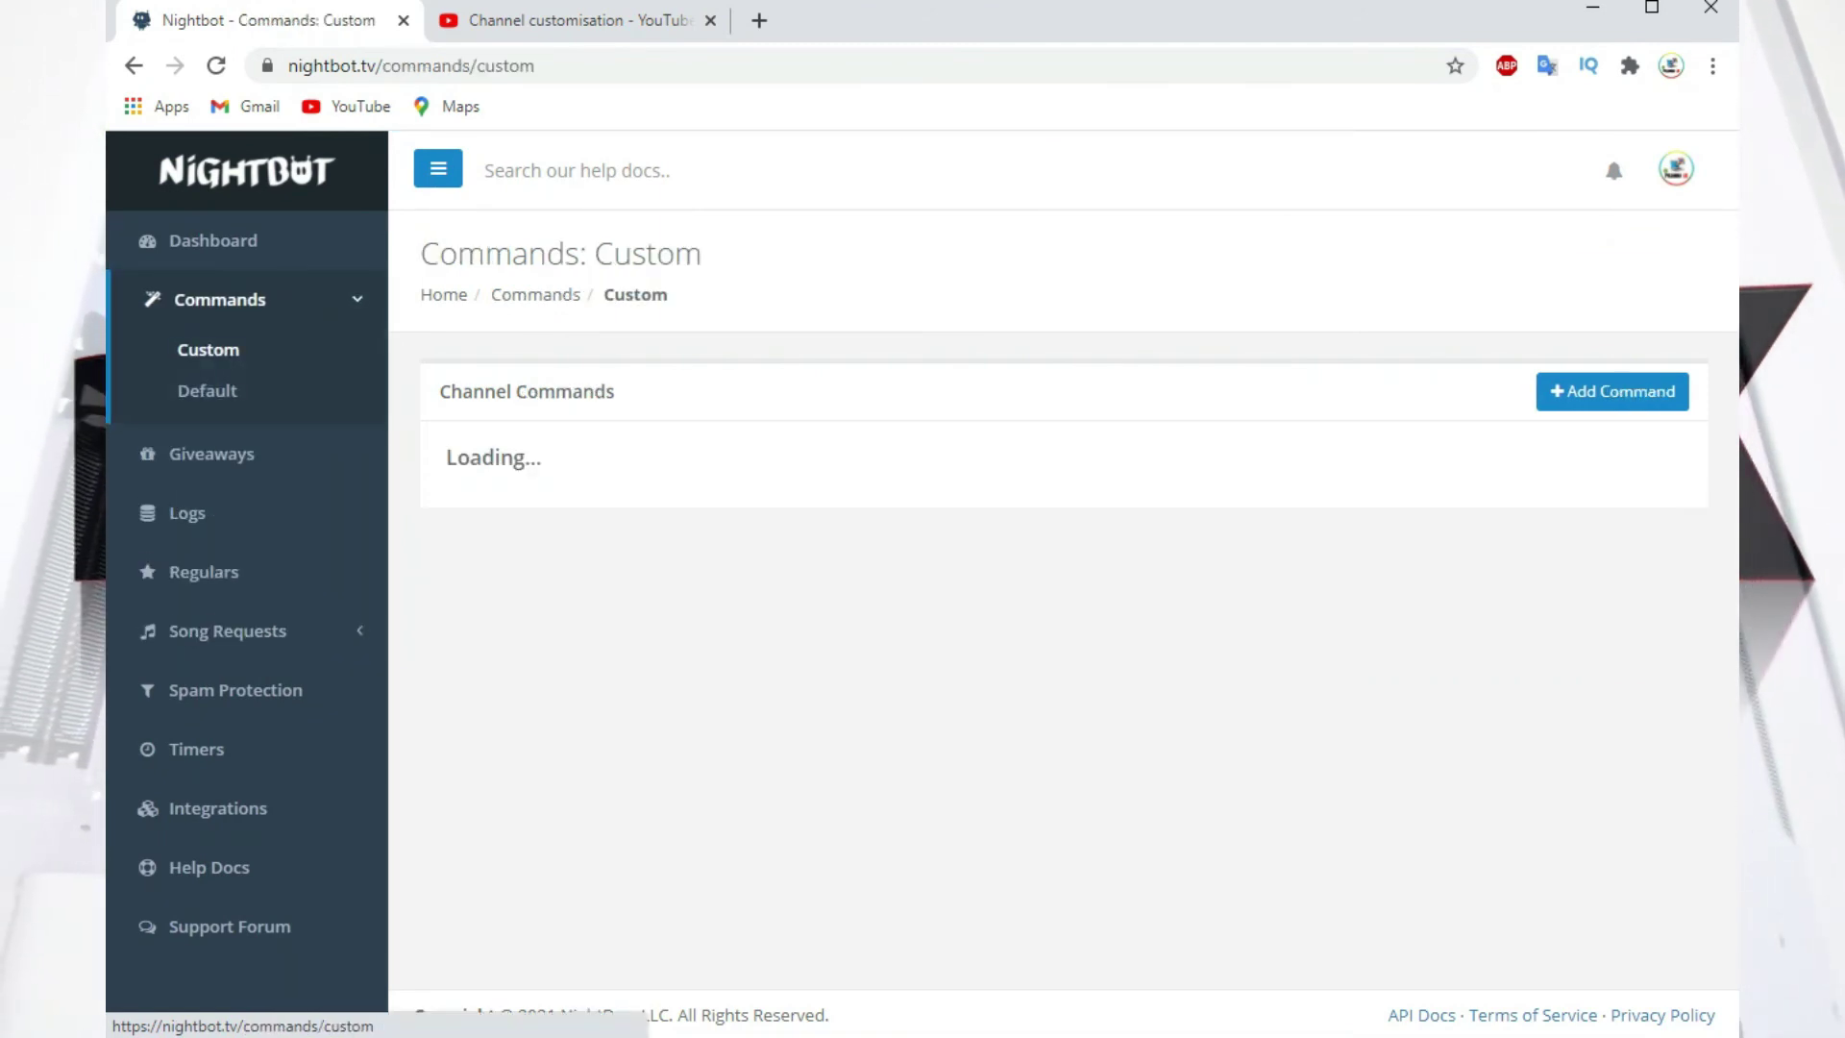
{"action": "left_click", "coordinate": [206, 390]}
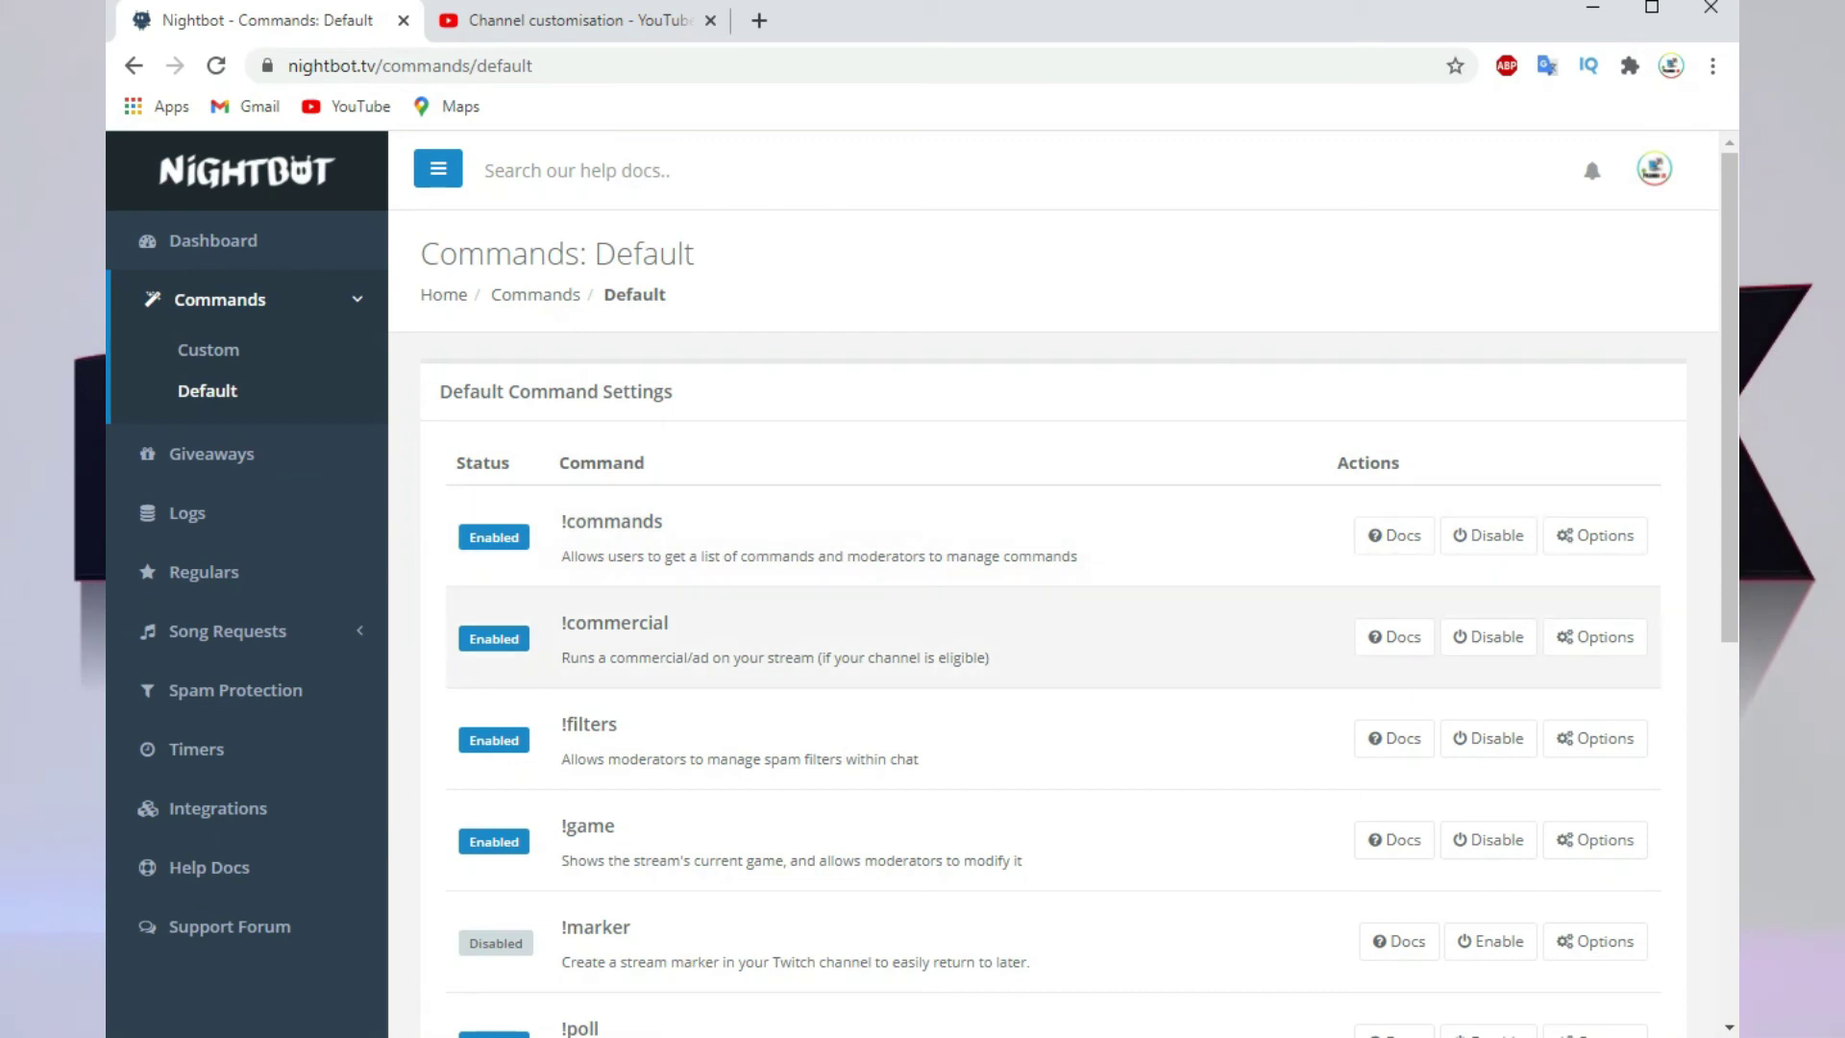
{"action": "scroll", "coordinate": [961, 576], "scroll_direction": "down", "scroll_amount": 3}
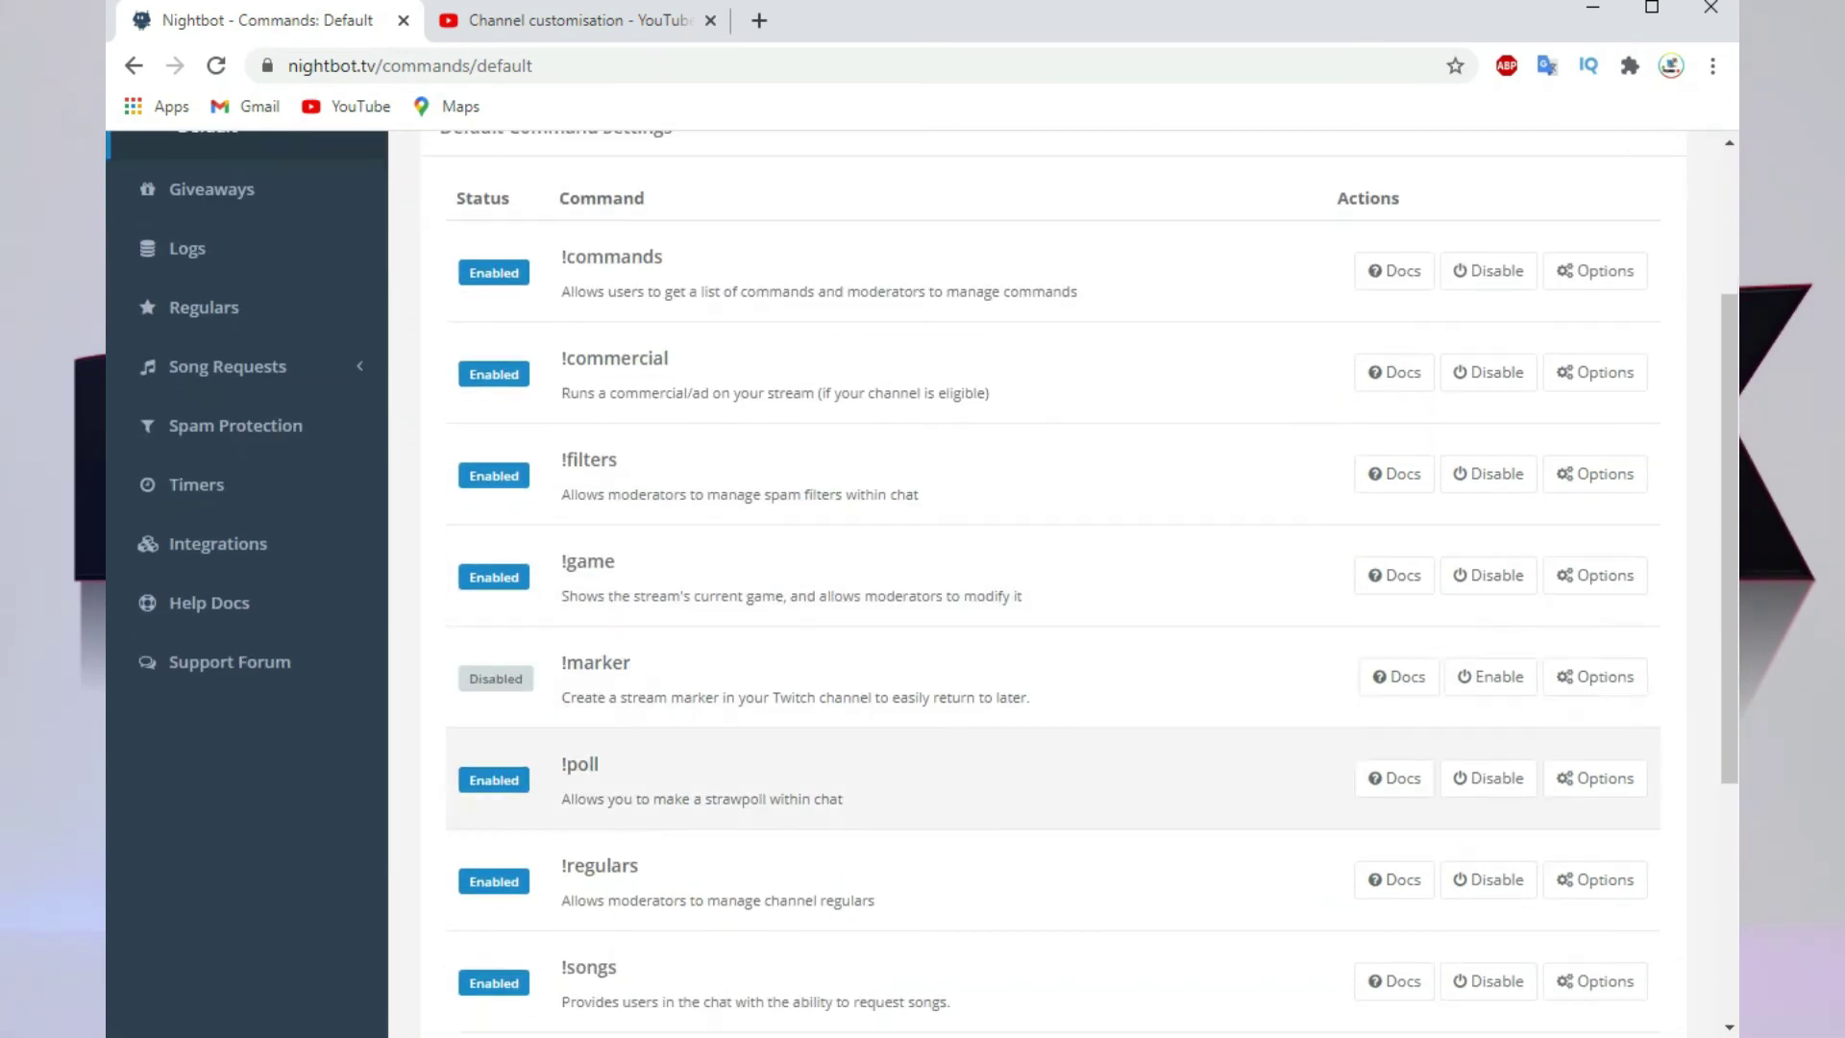
{"action": "scroll", "coordinate": [961, 768], "scroll_direction": "down", "scroll_amount": 4}
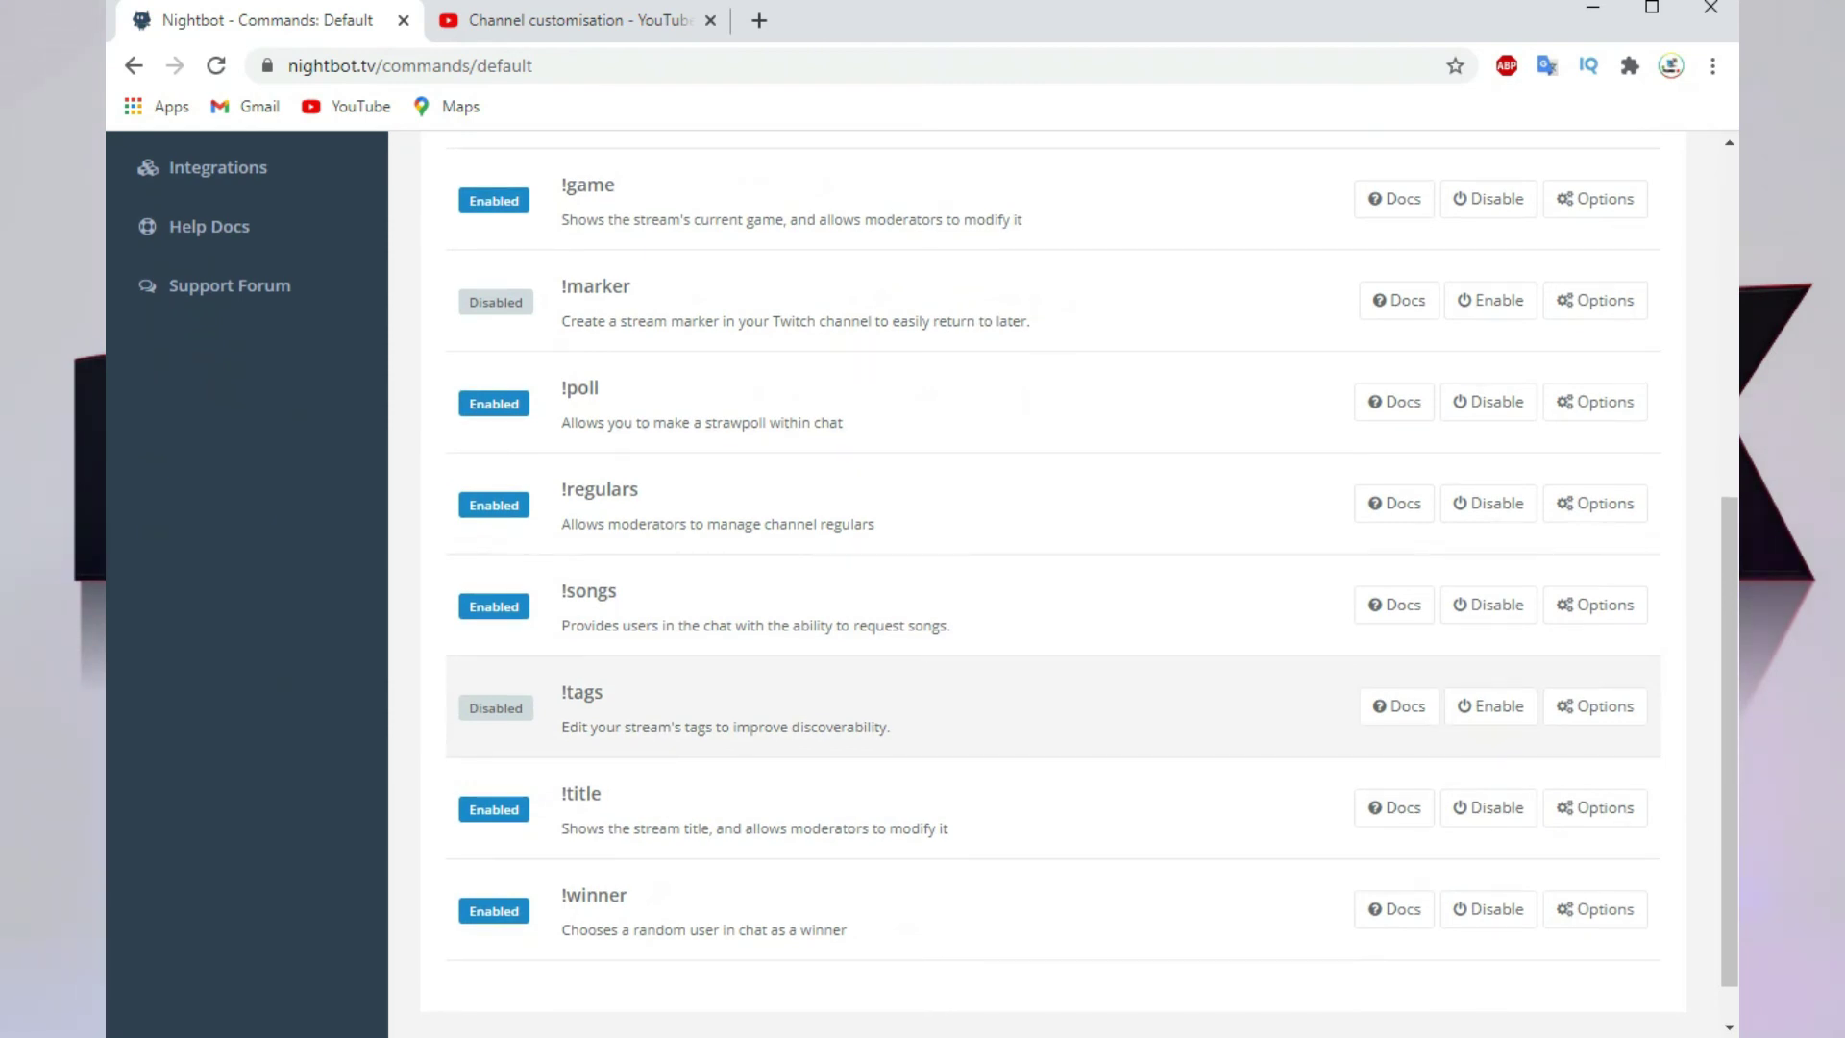
{"action": "scroll", "coordinate": [961, 720], "scroll_direction": "up", "scroll_amount": 7}
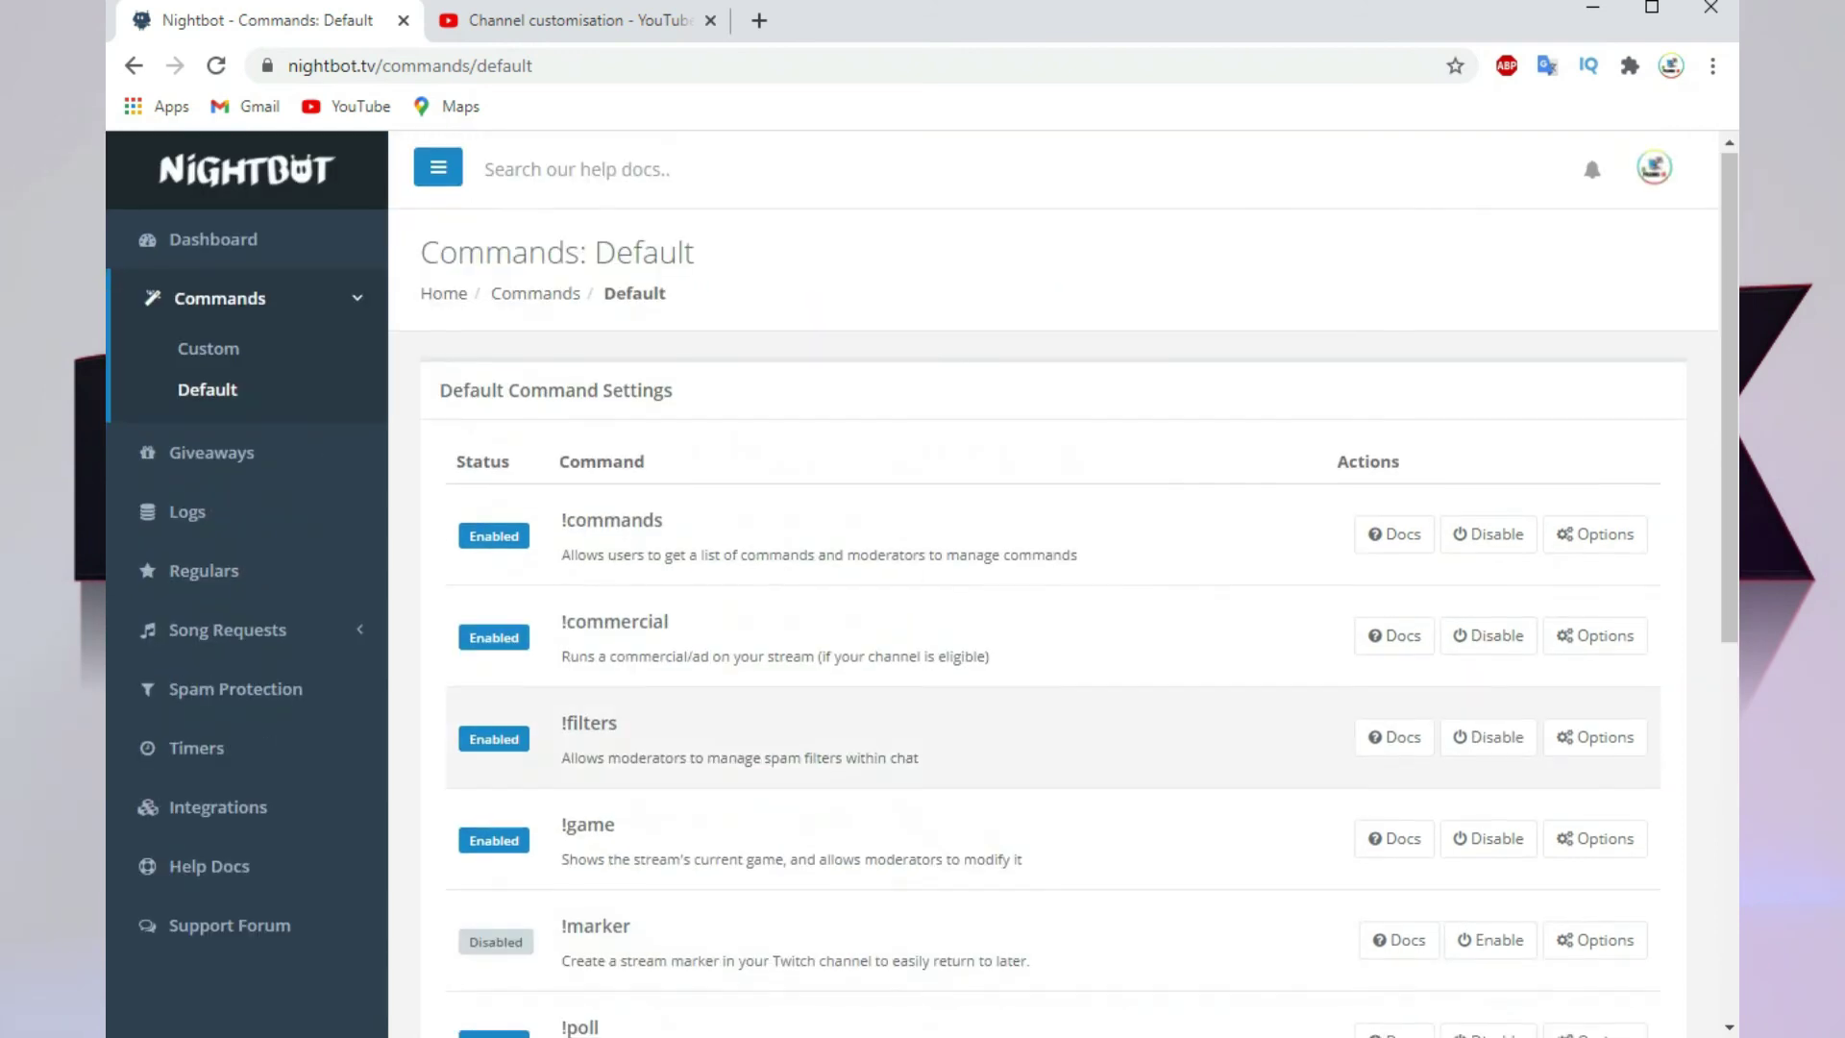
{"action": "scroll", "coordinate": [961, 941], "scroll_direction": "down", "scroll_amount": 5}
{"action": "scroll", "coordinate": [961, 941], "scroll_direction": "up", "scroll_amount": 5}
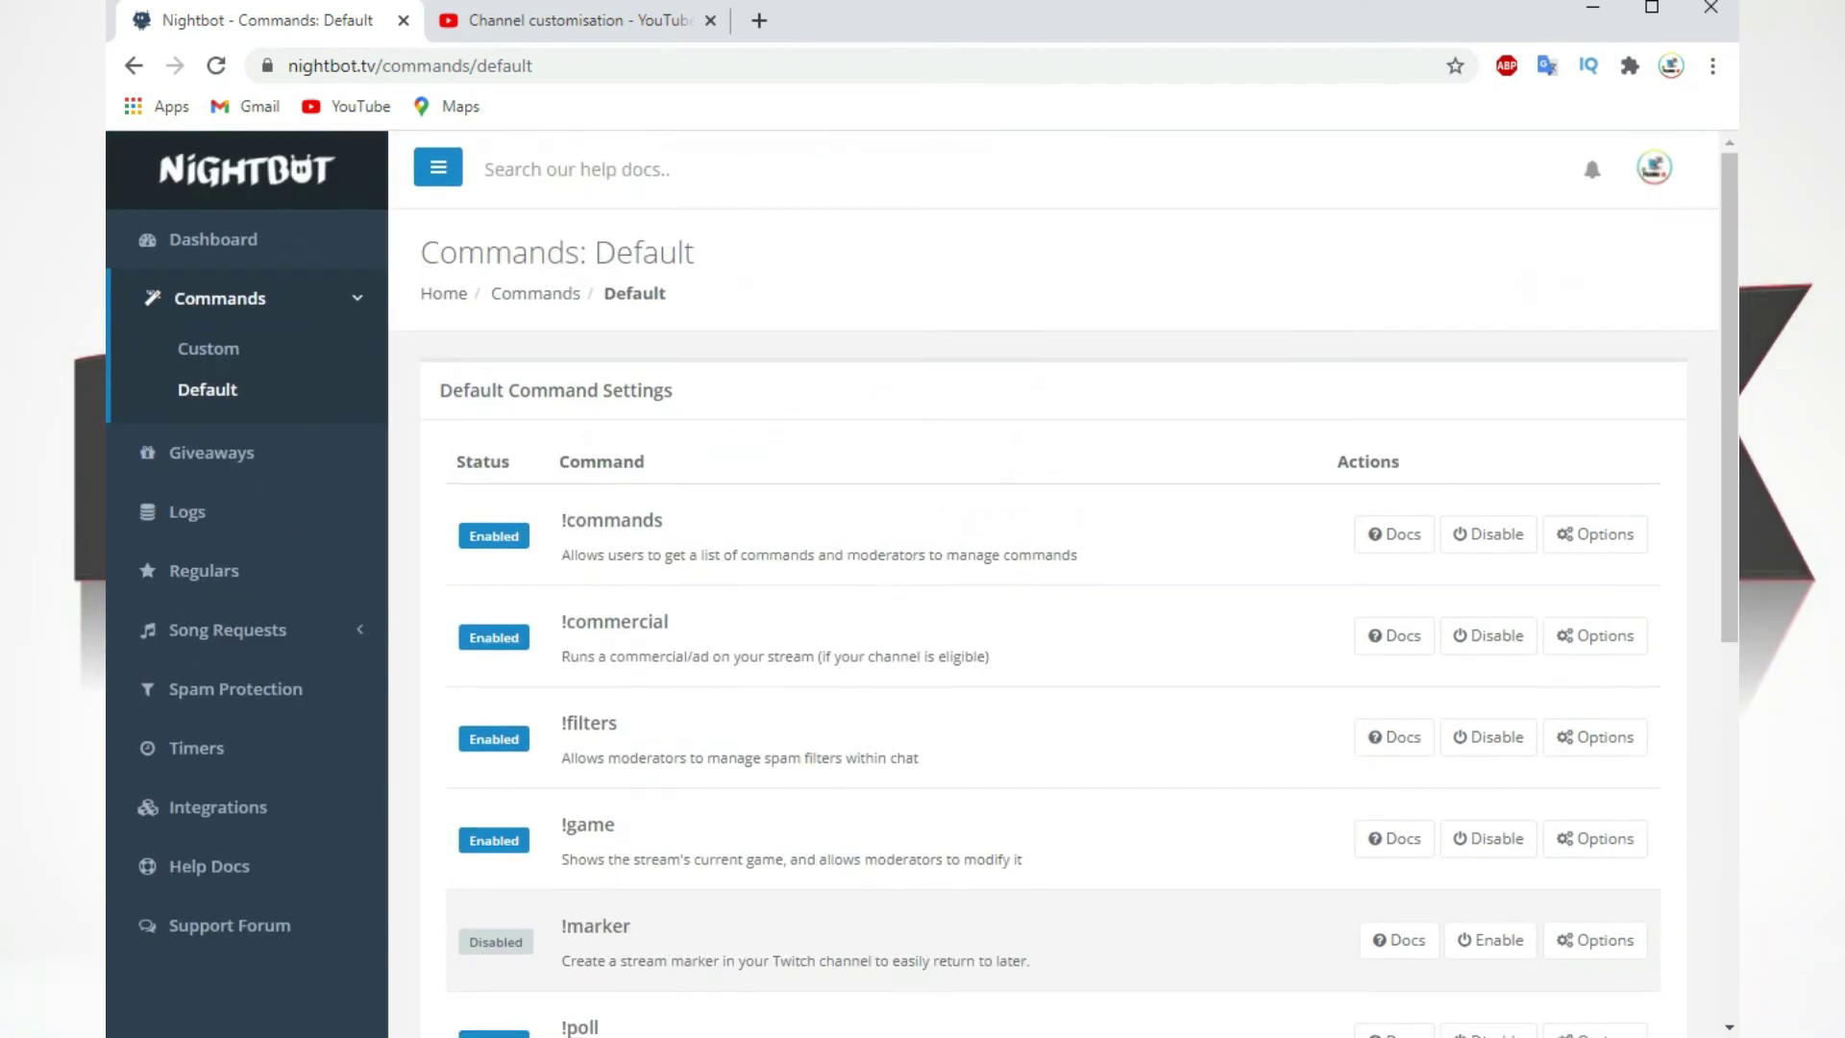
{"action": "scroll", "coordinate": [961, 865], "scroll_direction": "down", "scroll_amount": 3}
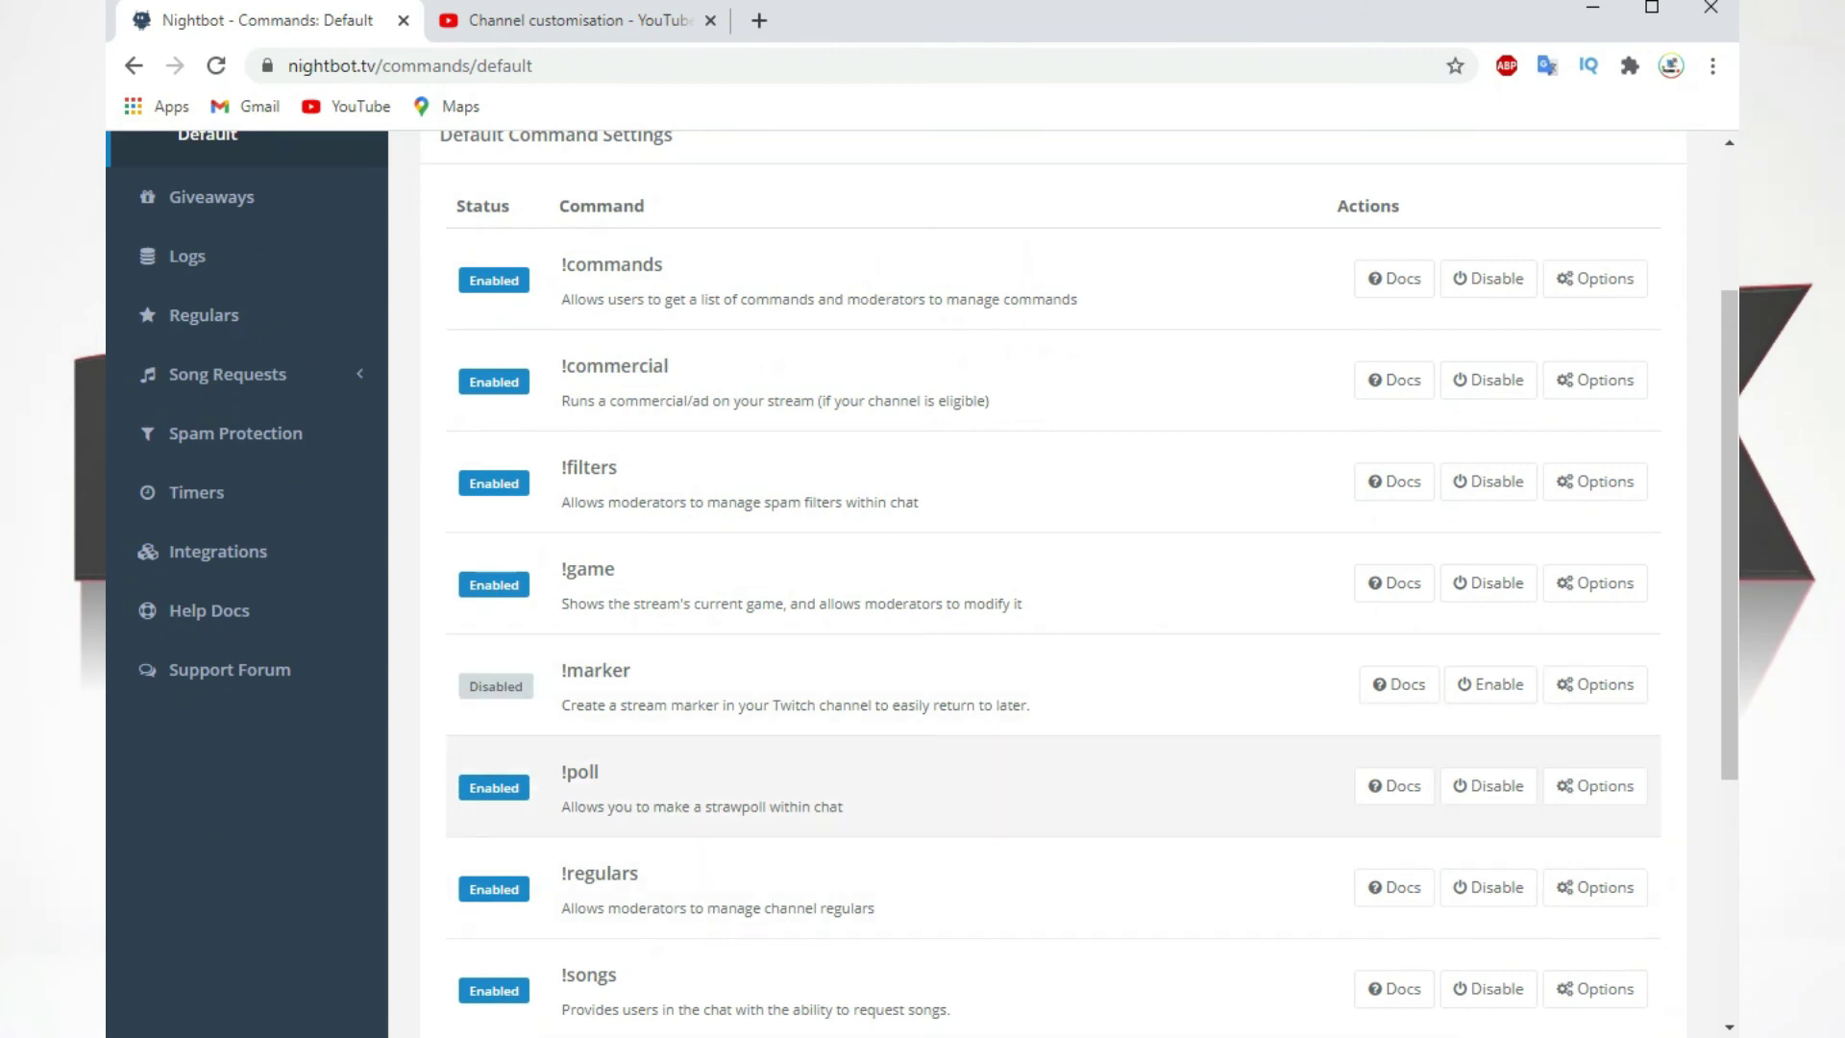
{"action": "scroll", "coordinate": [211, 672], "scroll_direction": "up", "scroll_amount": 3}
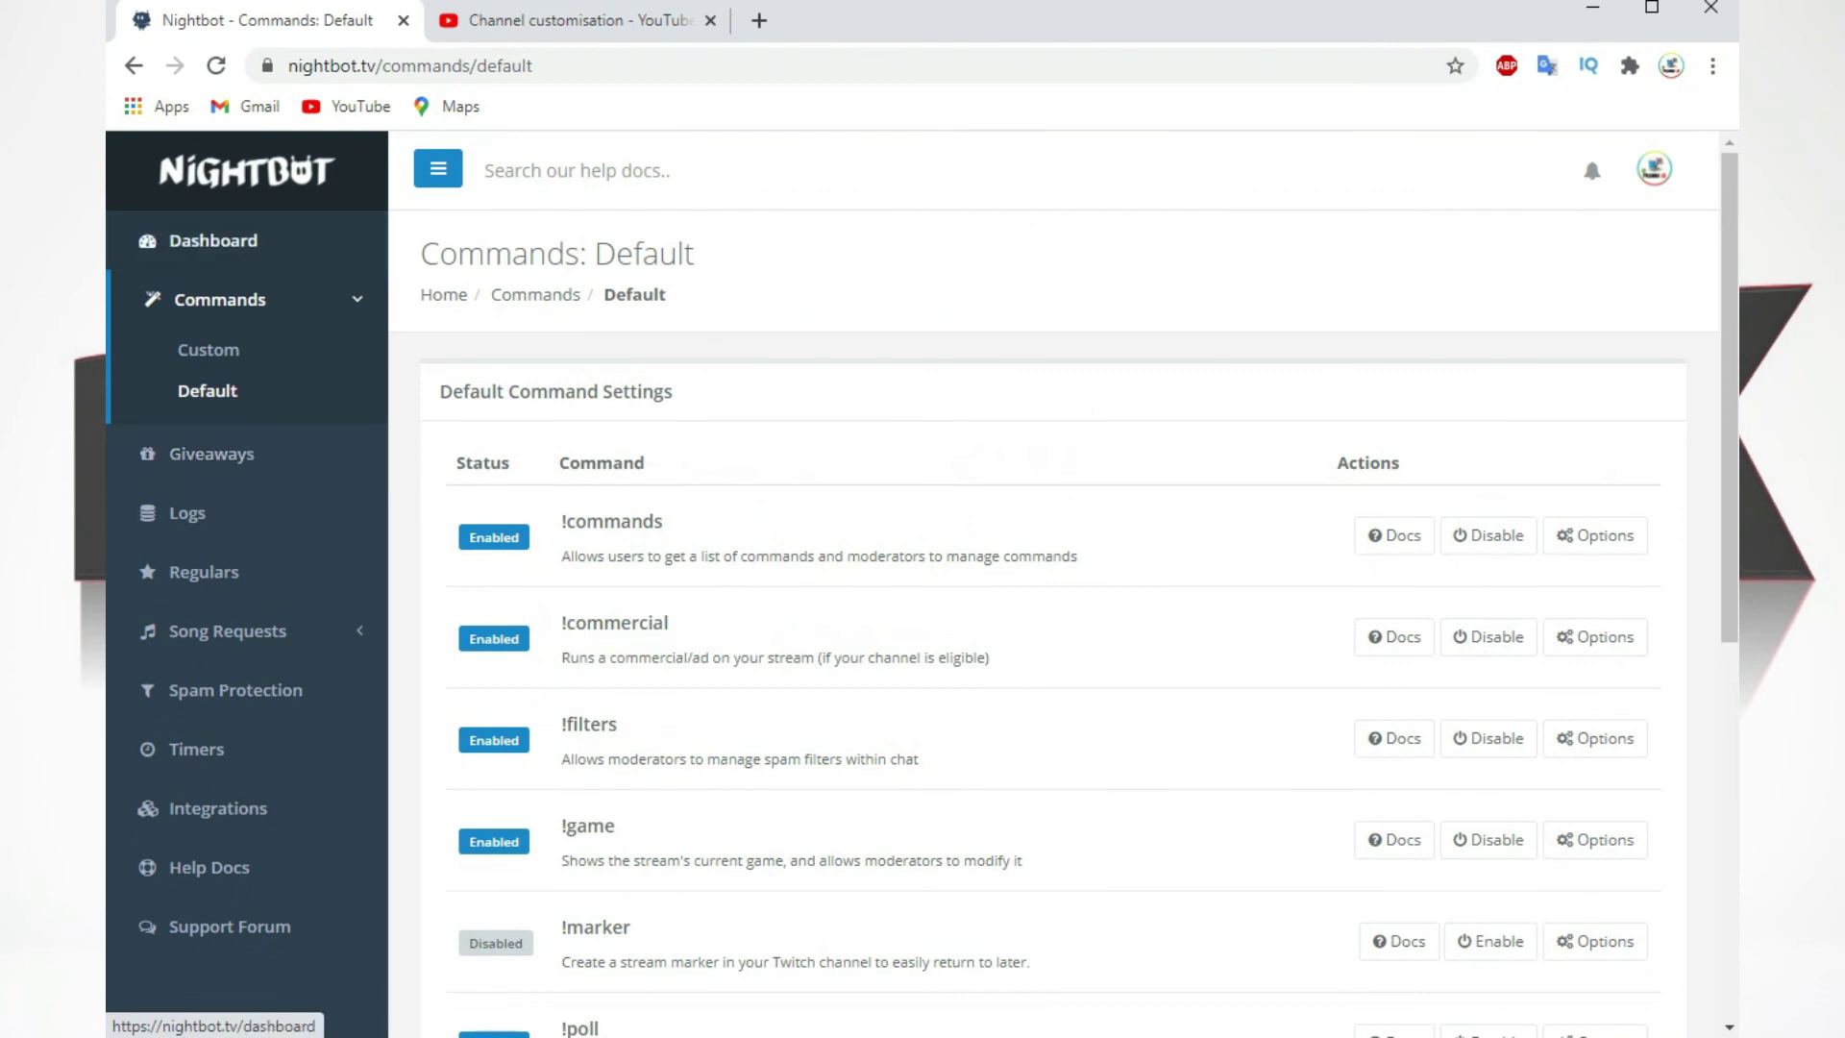
{"action": "left_click", "coordinate": [214, 241]}
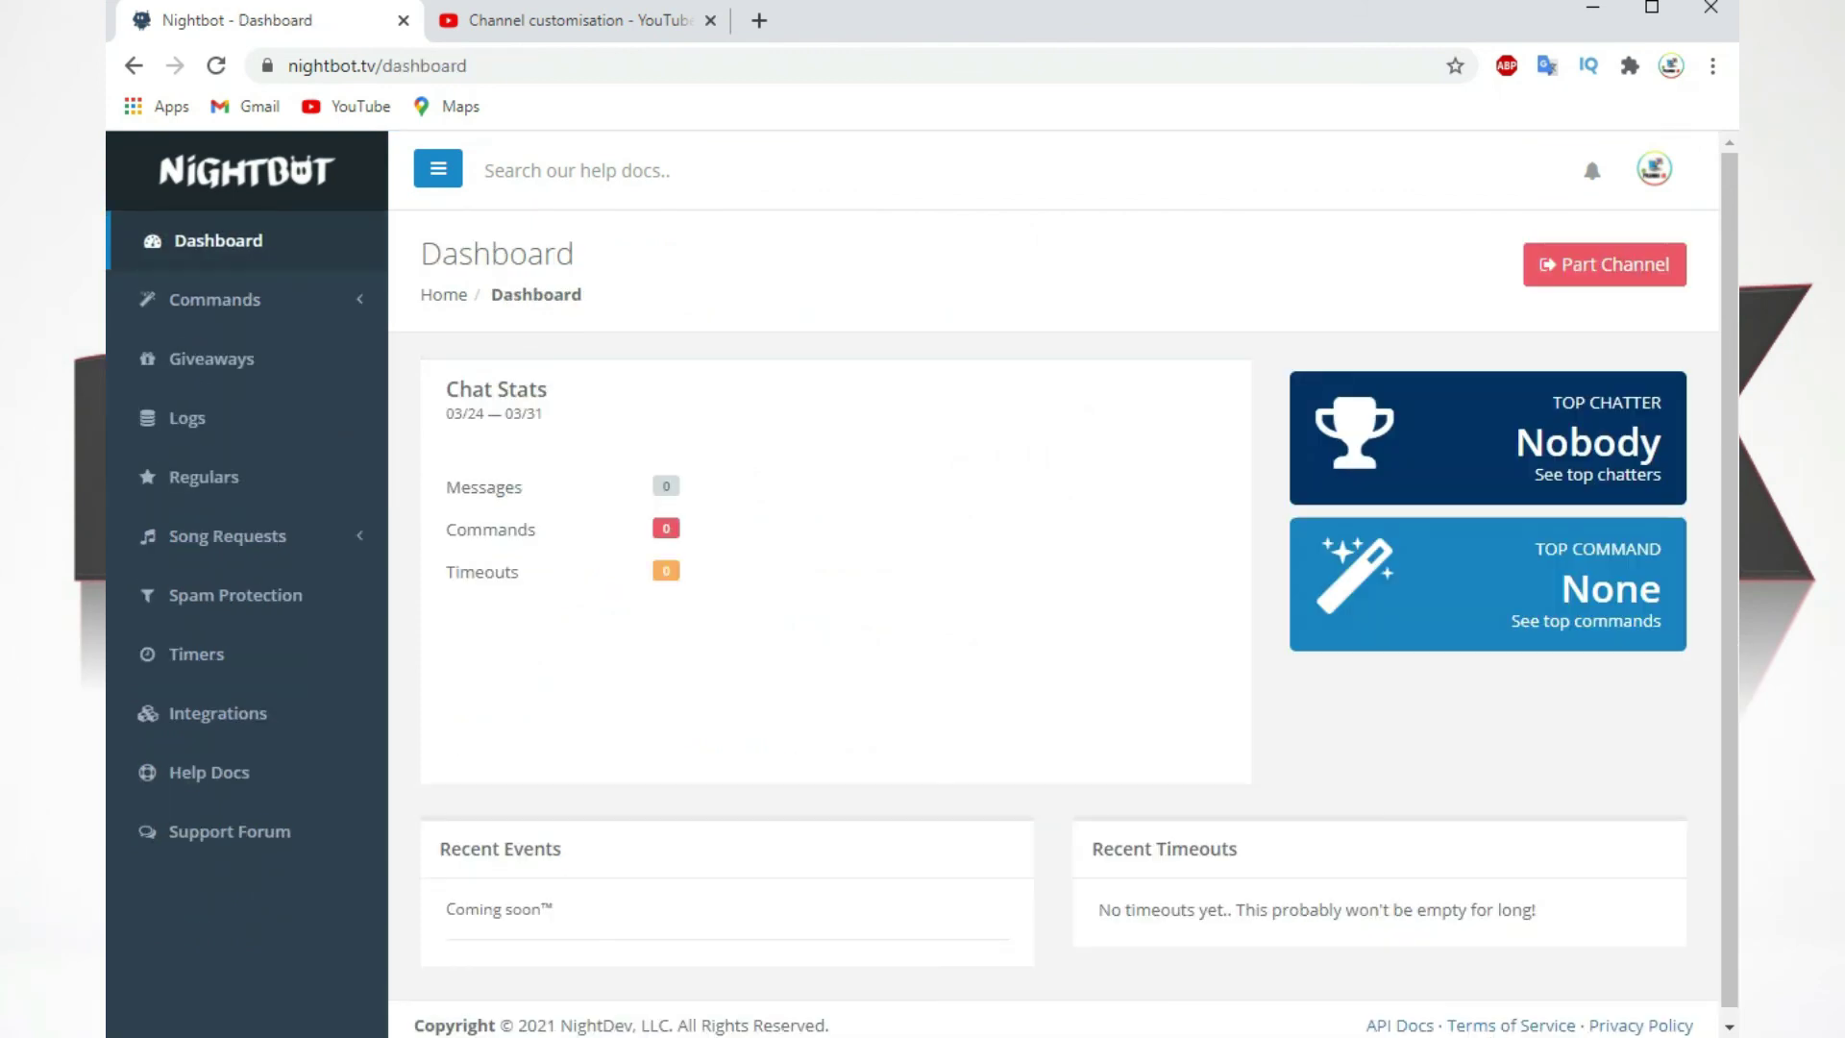